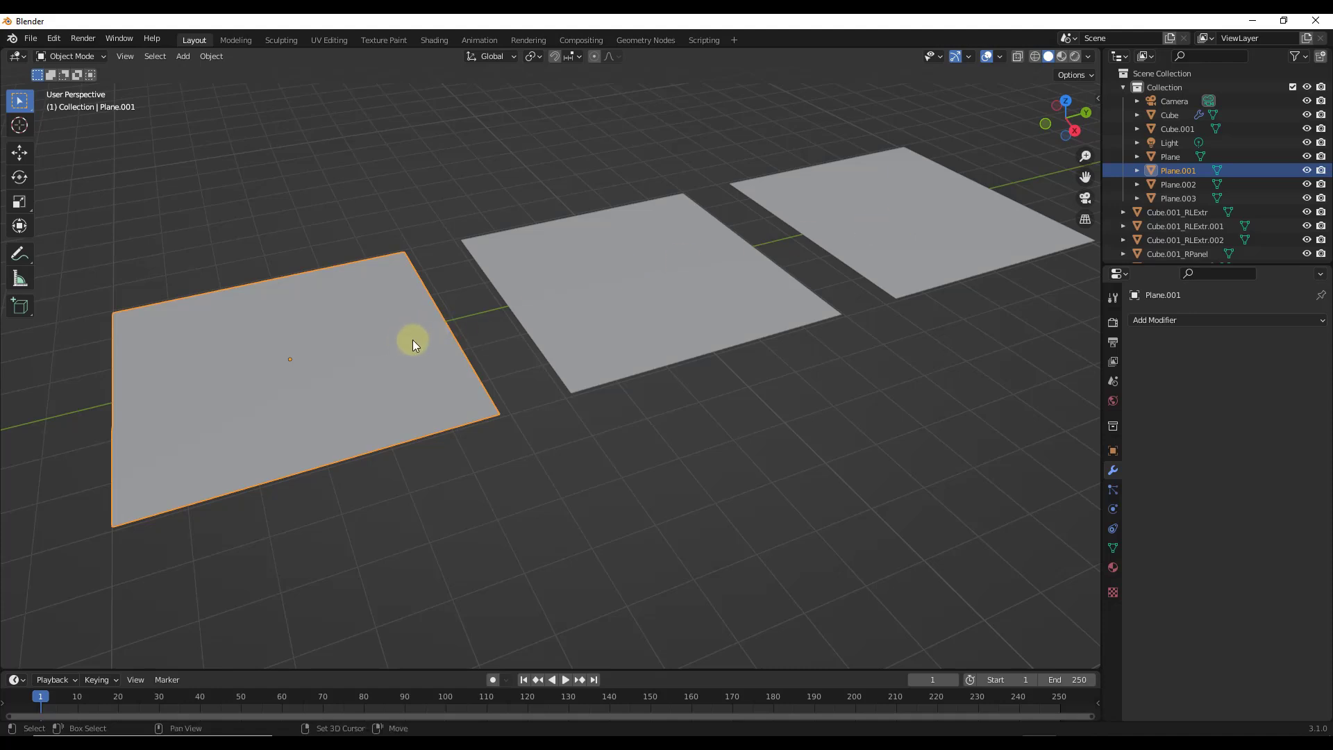
# Step: Try a Random Flow loop extrude on the plane with three loops and first-loop seed 8
pyautogui.hotkey('shift', 'q')
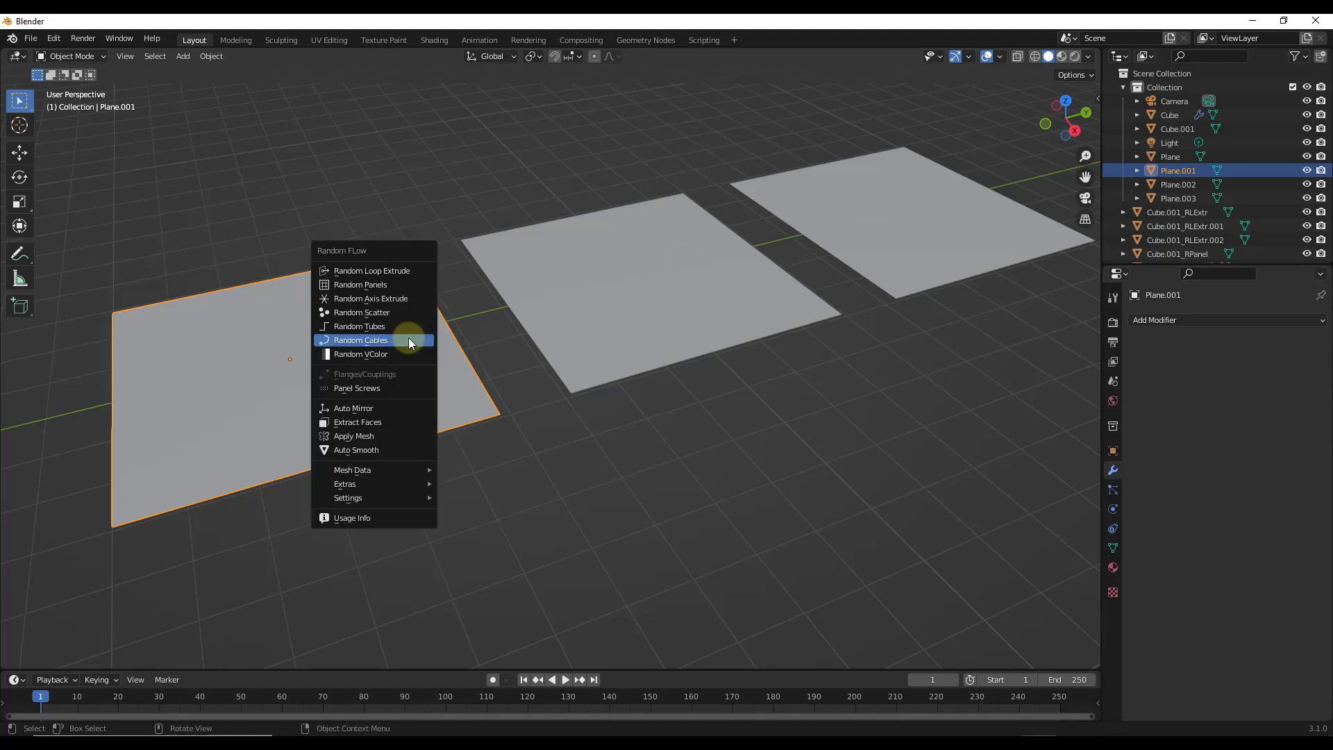
pyautogui.click(396, 271)
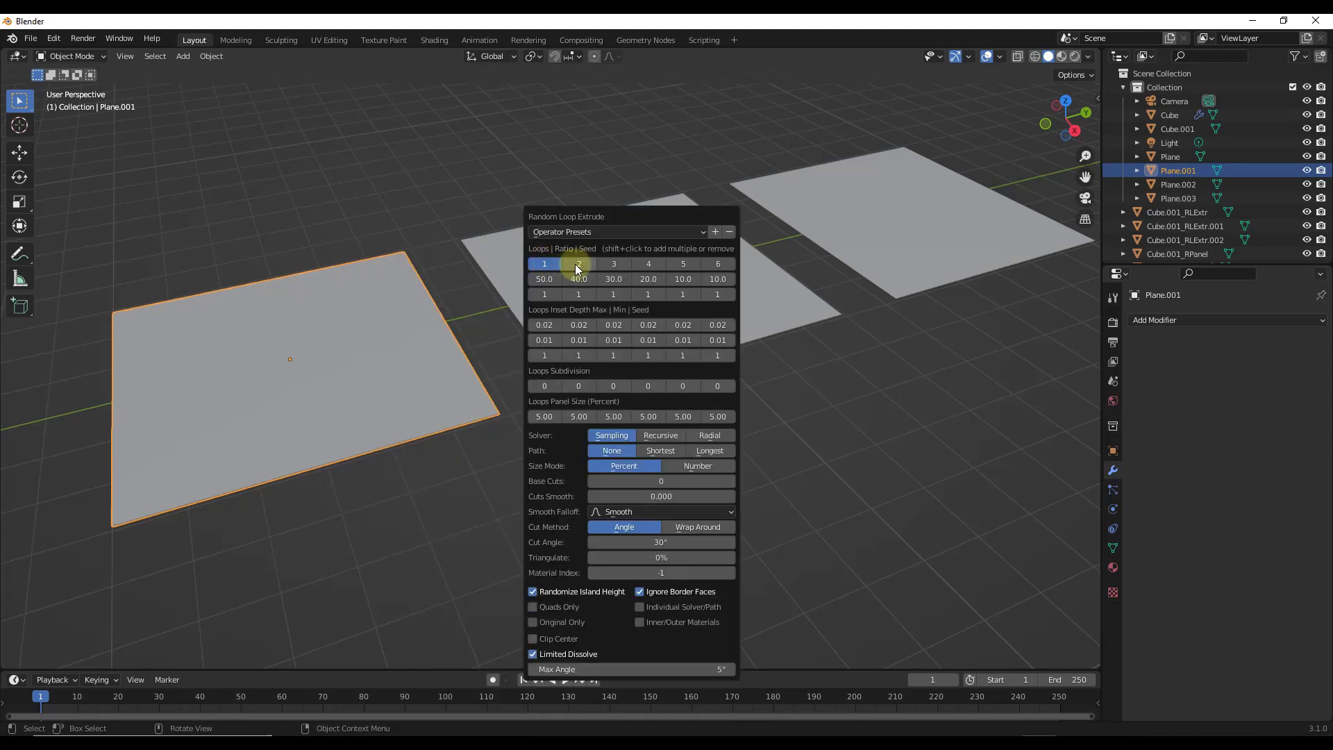
pyautogui.keyDown('shift'); pyautogui.click(576, 266); pyautogui.keyUp('shift')
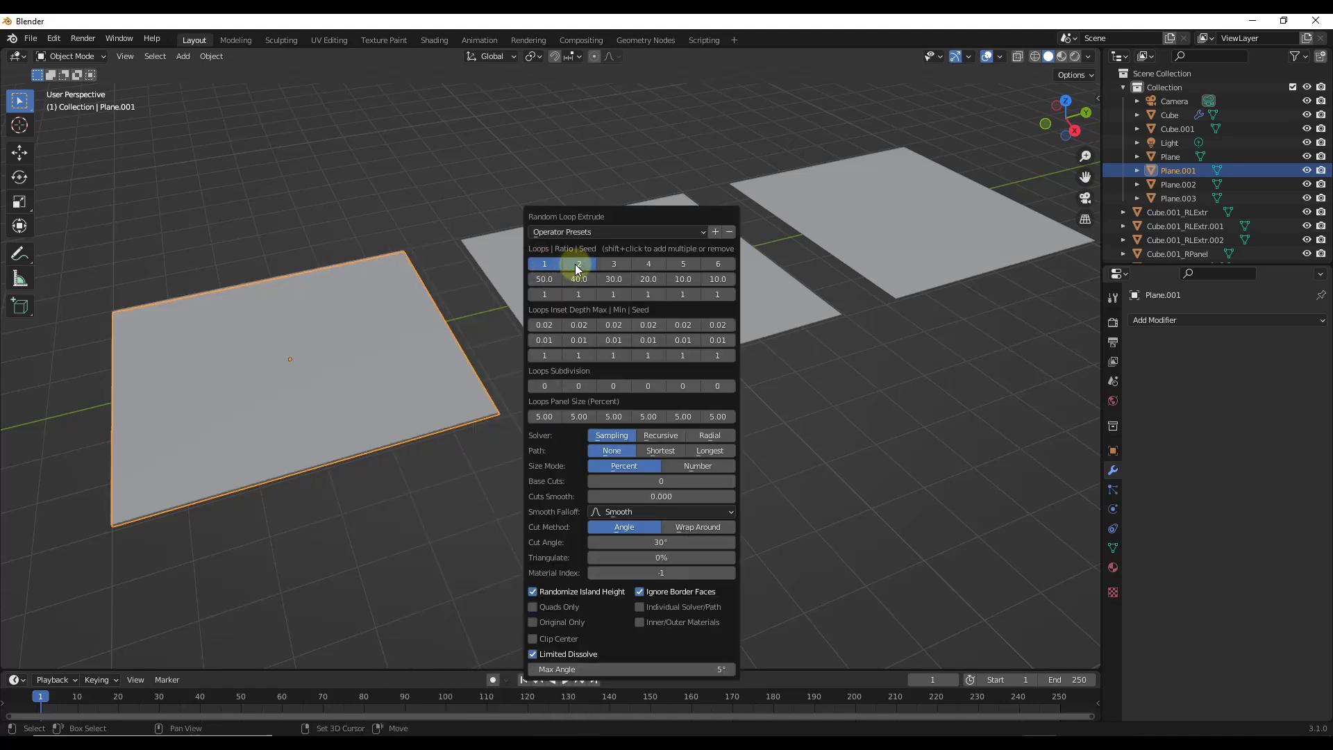
pyautogui.keyDown('shift'); pyautogui.click(580, 265); pyautogui.keyUp('shift')
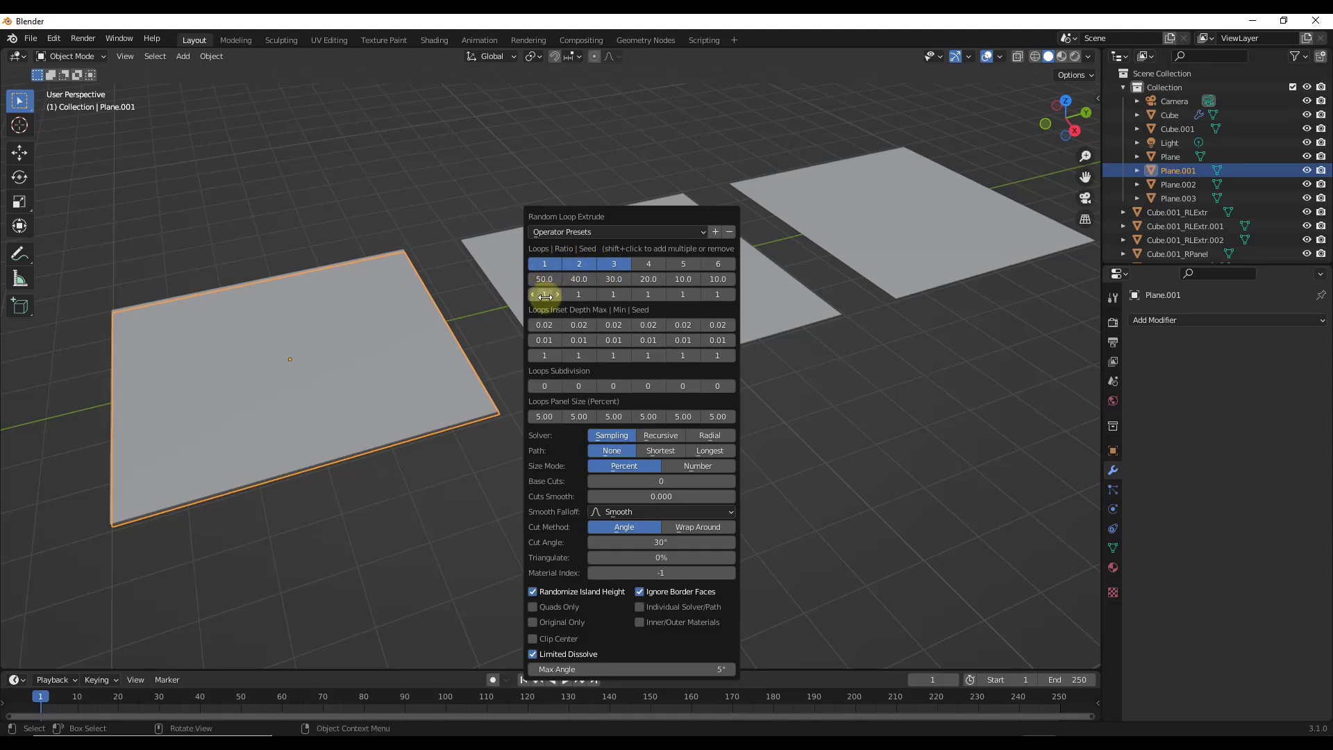
pyautogui.moveTo(544, 297); pyautogui.dragTo(558, 293)
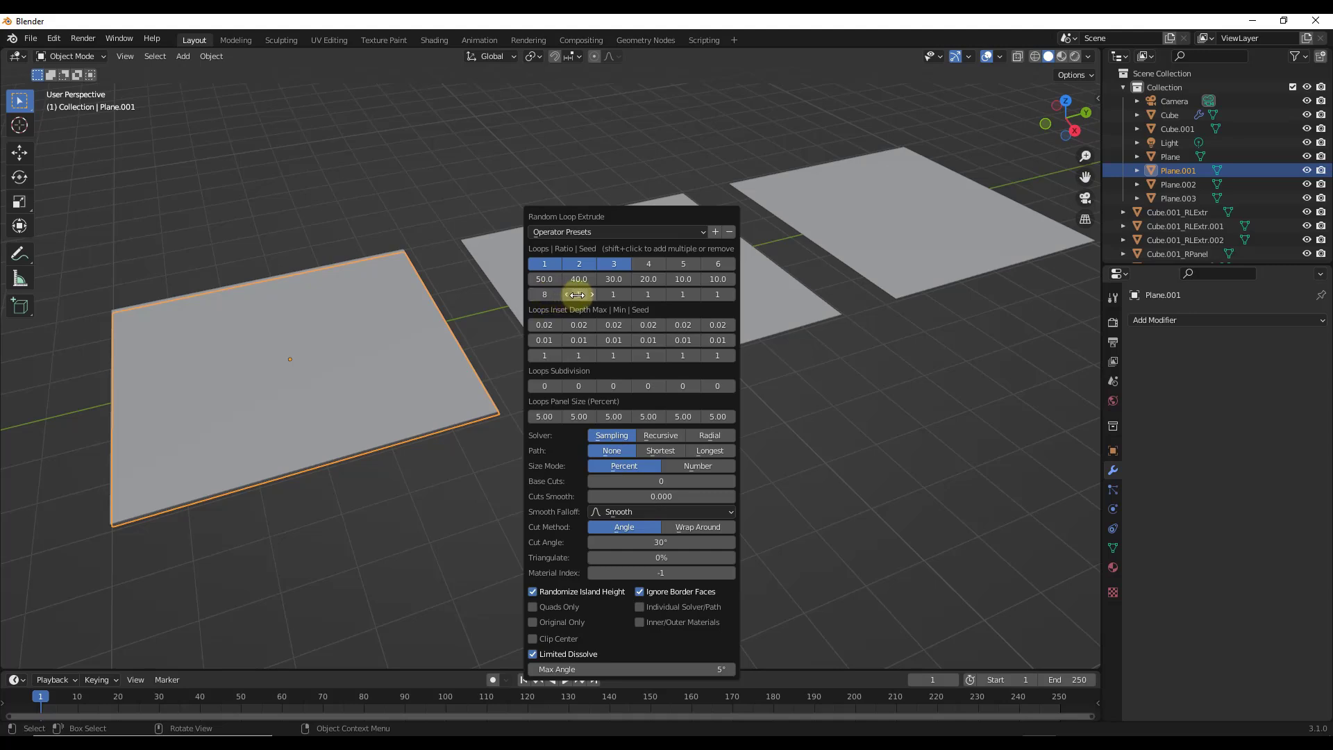
pyautogui.click(481, 171)
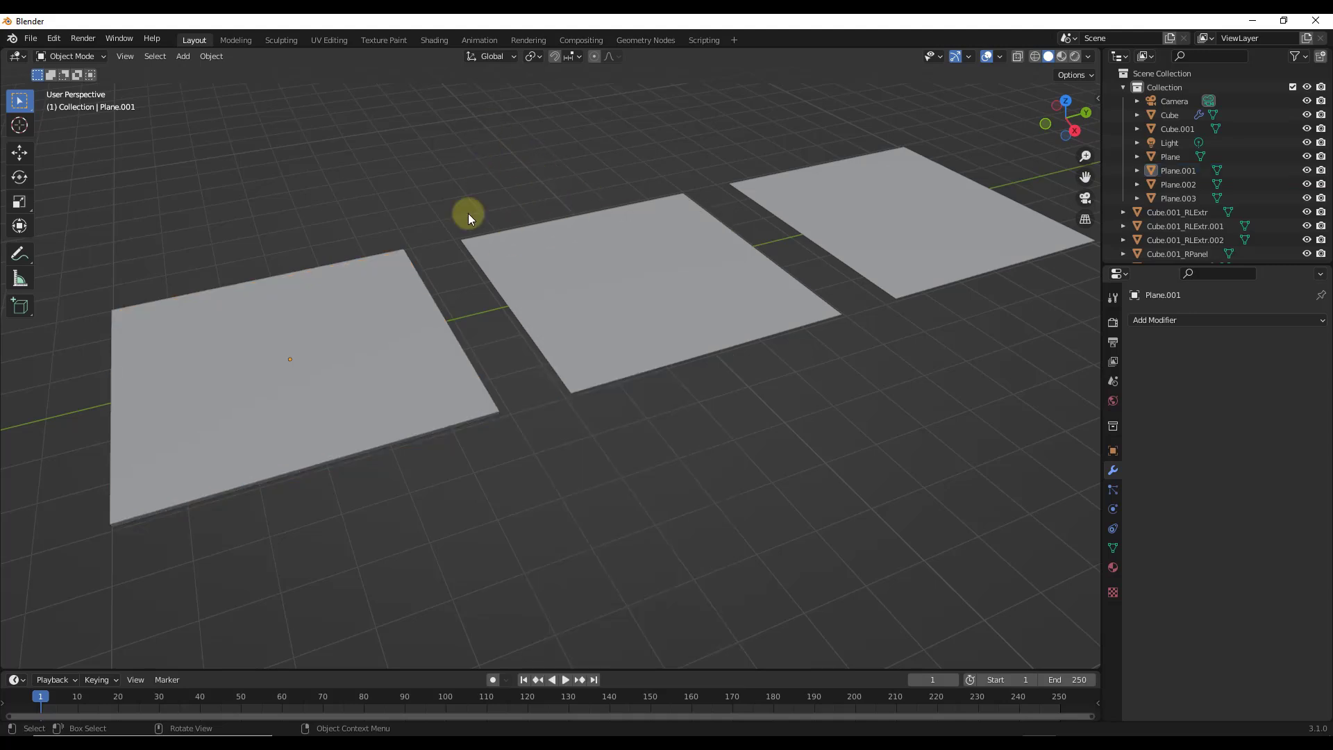
# Step: Delete the three generated panel pieces
pyautogui.click(393, 318)
pyautogui.press('Delete')
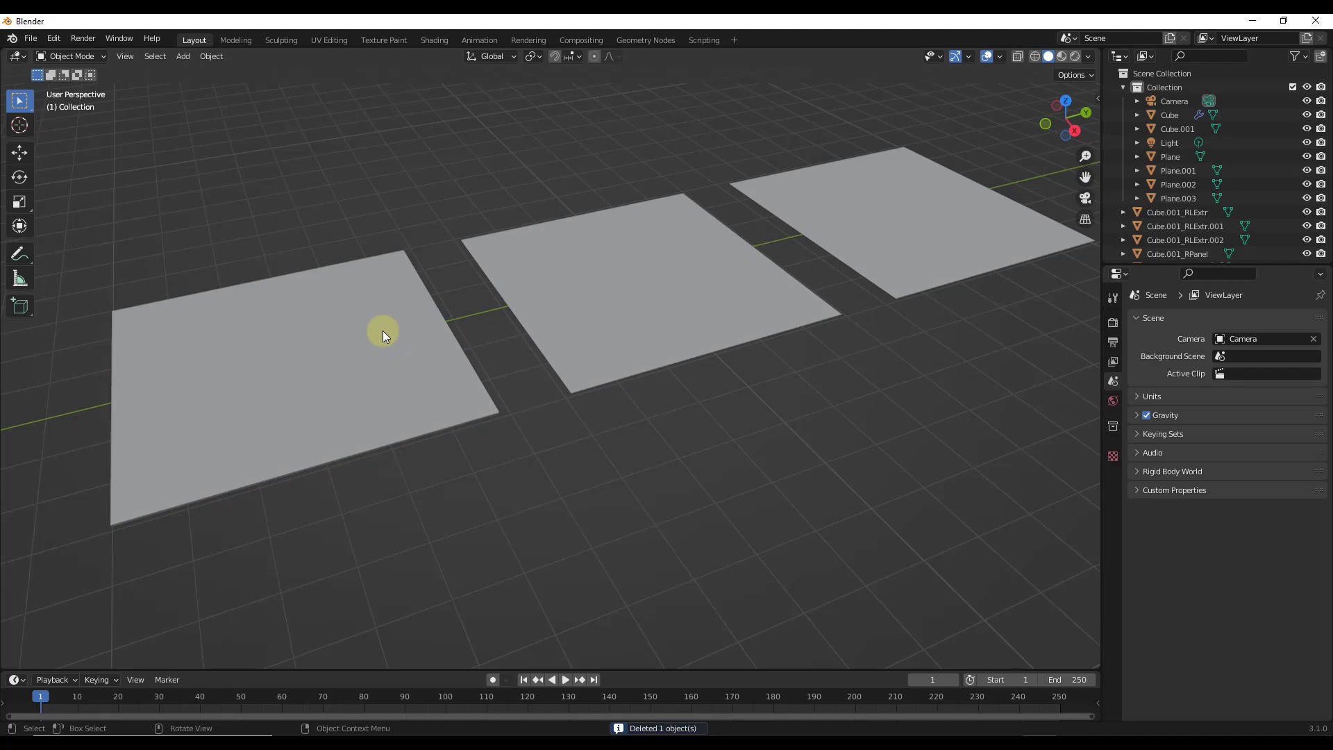
pyautogui.click(382, 331)
pyautogui.press('Delete')
pyautogui.click(373, 345)
pyautogui.press('Delete')
# Step: Repeat and undo the extrude on Plane.001, inspect its mesh, and reopen the Random Flow list
pyautogui.click(374, 344)
pyautogui.hotkey('shift', 'r')
pyautogui.hotkey('ctrl', 'z')
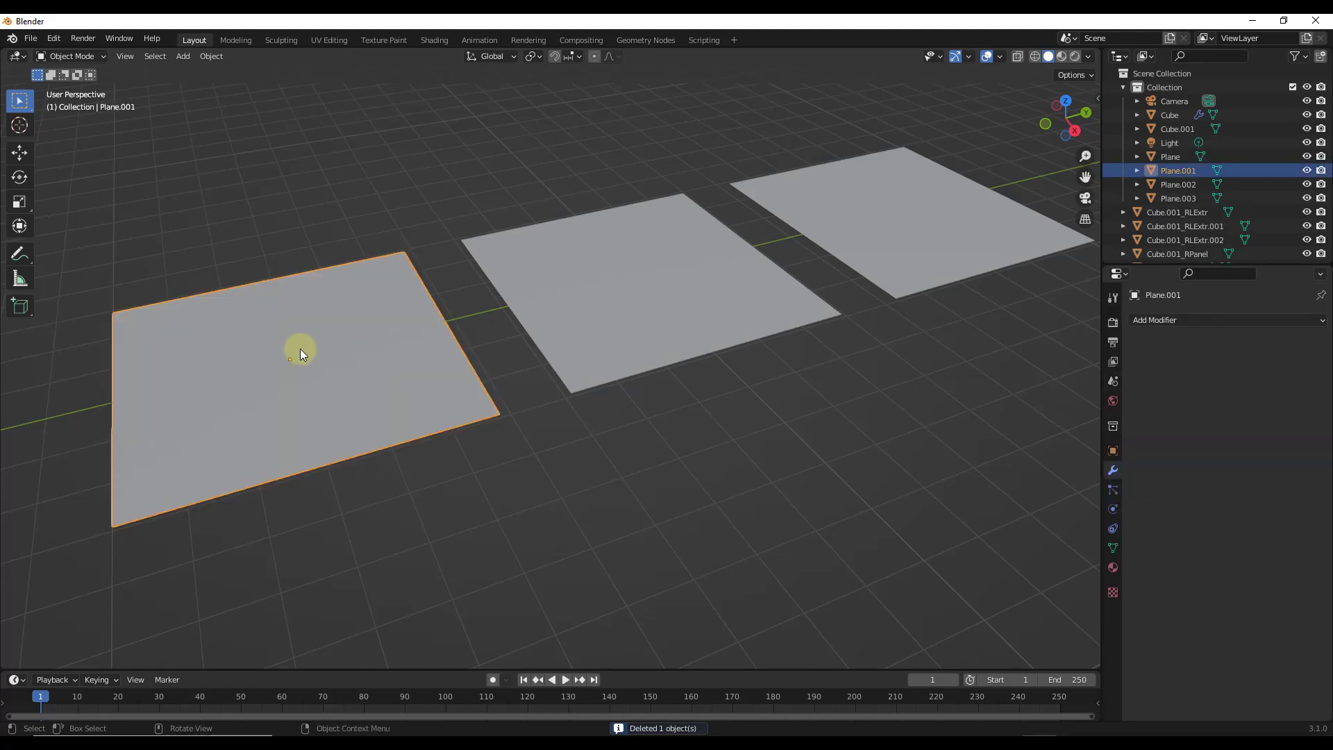
pyautogui.scroll(2, 168, 390)
pyautogui.press('Tab')
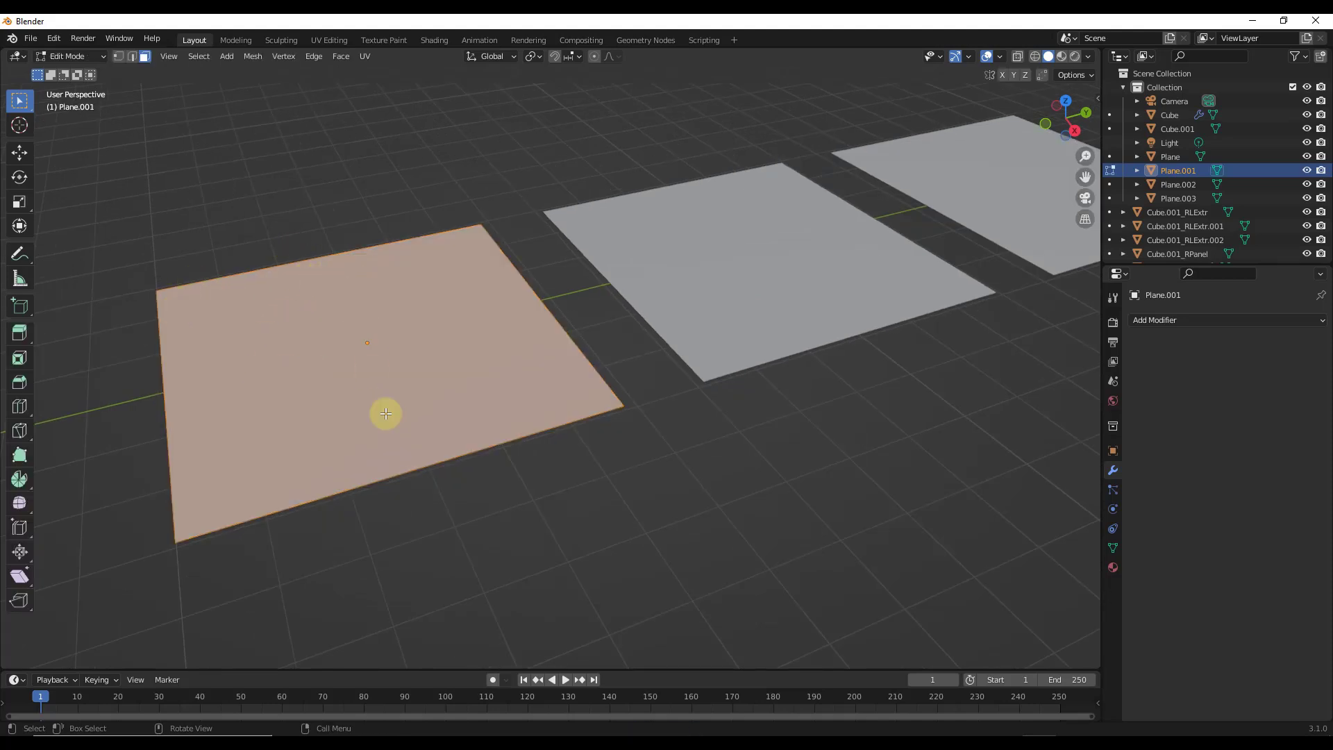
pyautogui.press('Tab')
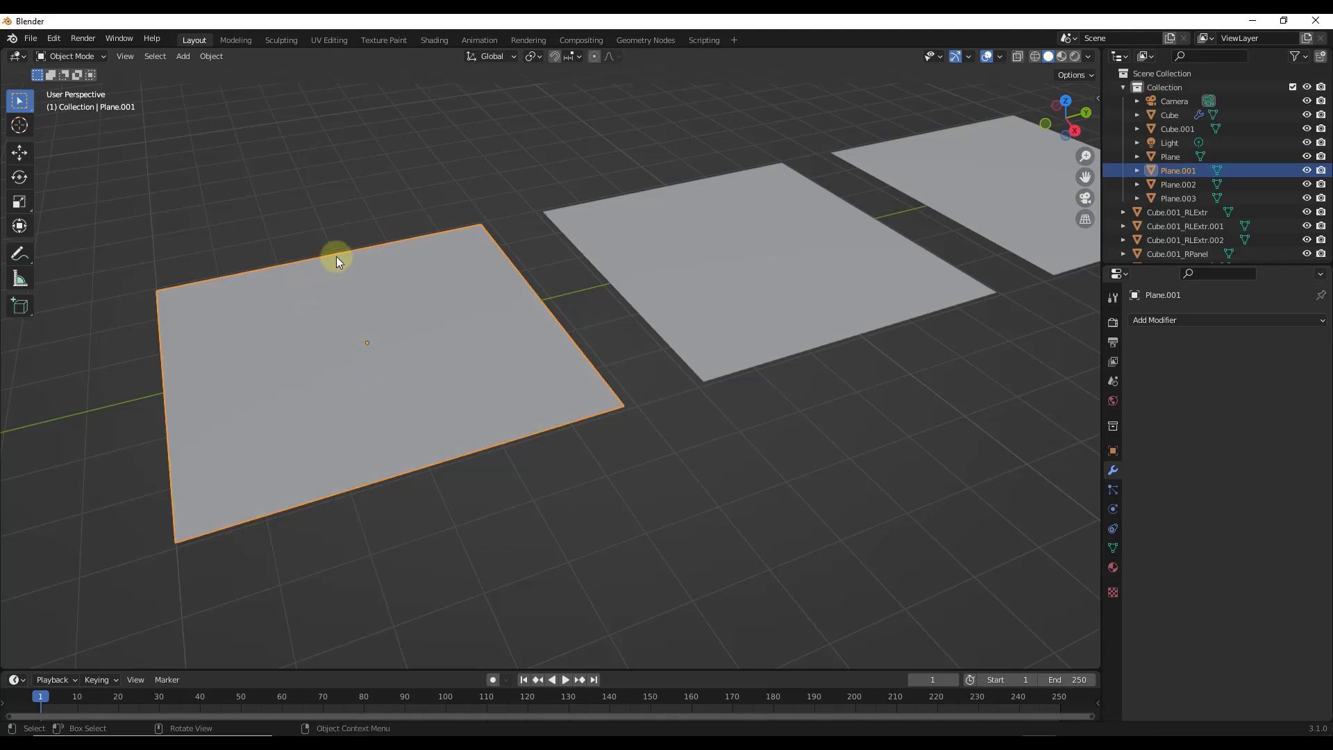
pyautogui.hotkey('shift', 'q')
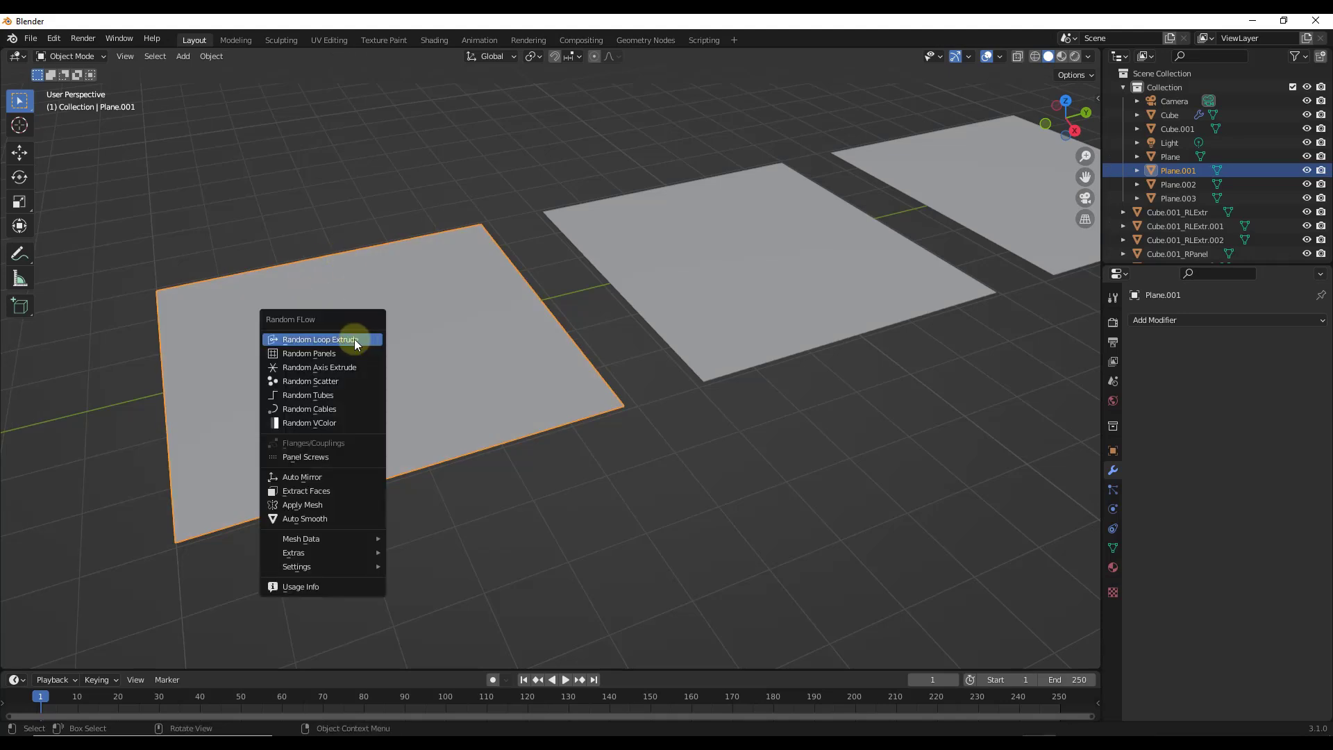
# Step: Run a loop extrude on Plane.001, then delete the resulting slab Plane.001_RLExtr
pyautogui.click(355, 339)
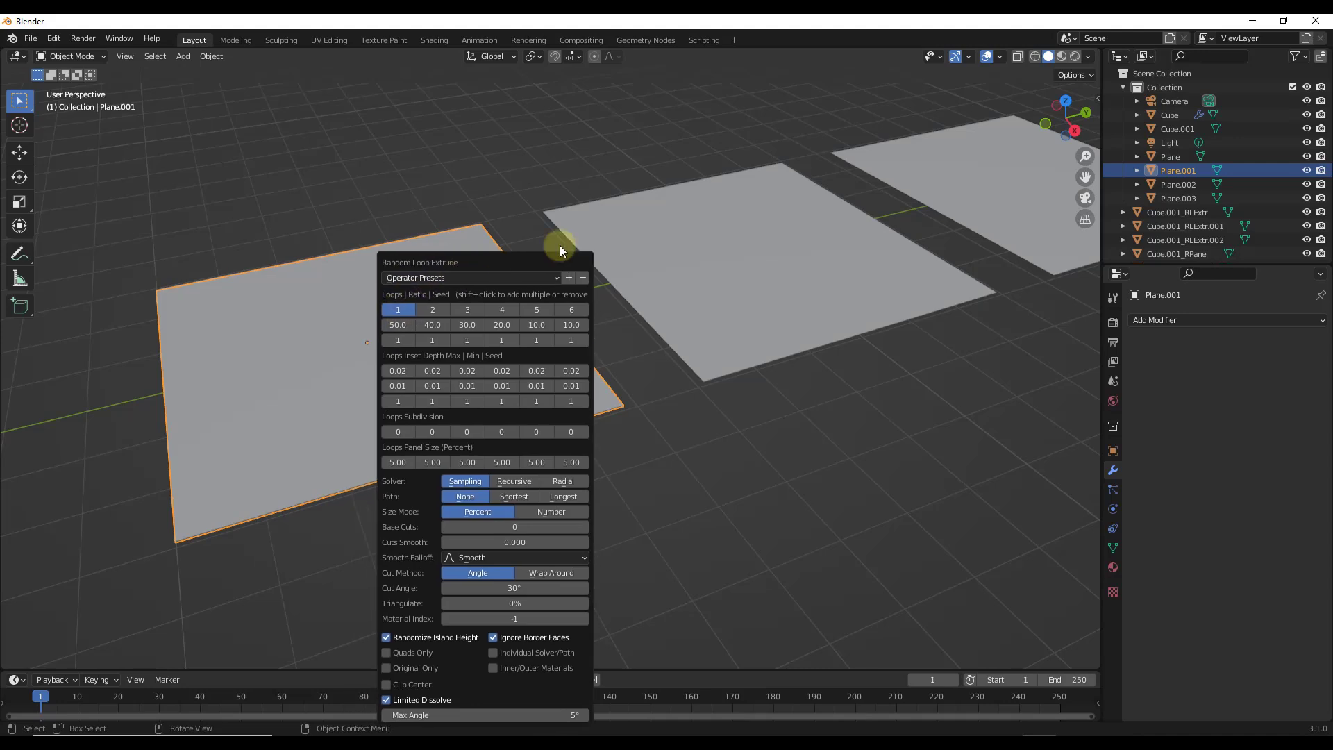
pyautogui.moveTo(298, 460); pyautogui.dragTo(163, 424, button='middle')
pyautogui.click(352, 413)
pyautogui.click(323, 454)
pyautogui.click(321, 446)
pyautogui.moveTo(457, 368); pyautogui.dragTo(437, 393, button='middle')
pyautogui.scroll(-6, 438, 394)
pyautogui.press('Delete')
# Step: Select the middle plane Plane.002 and inspect its grid in Edit Mode
pyautogui.click(643, 359)
pyautogui.scroll(-4, 479, 319)
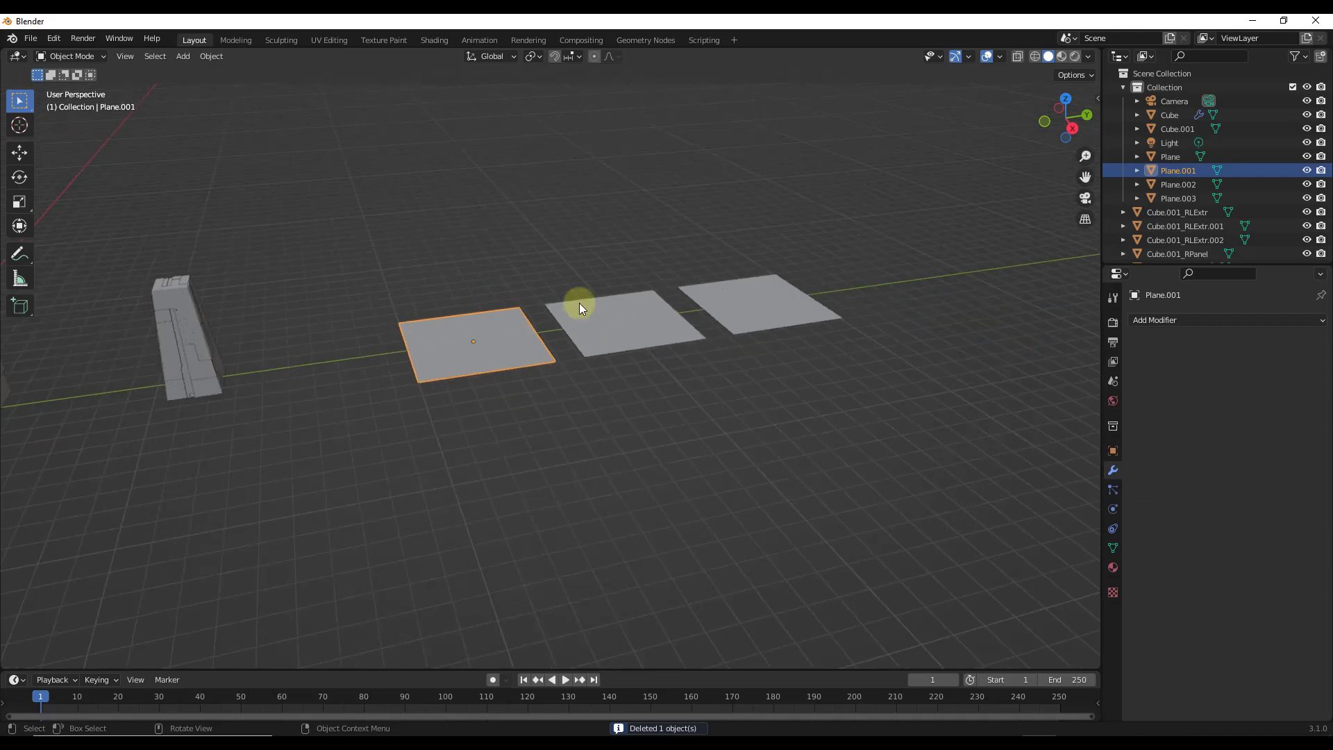
pyautogui.scroll(4, 659, 316)
pyautogui.click(610, 361)
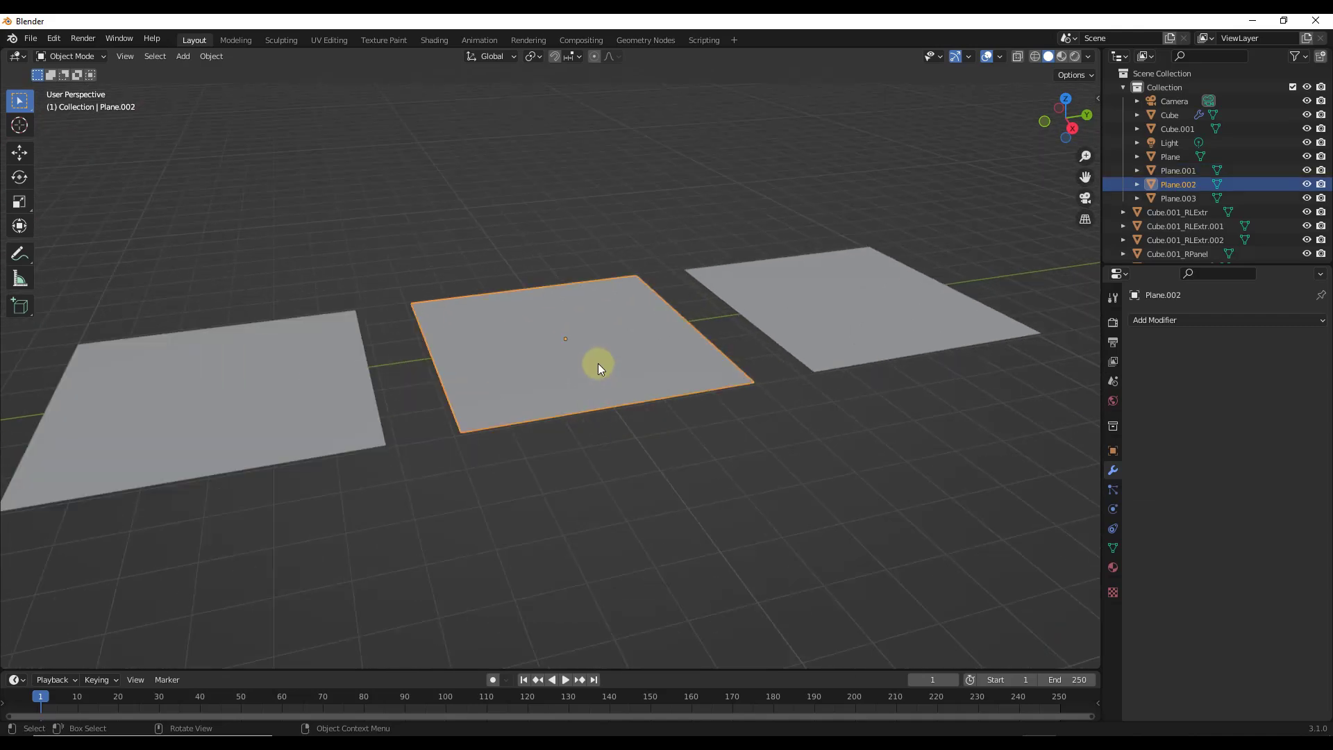
pyautogui.scroll(3, 601, 371)
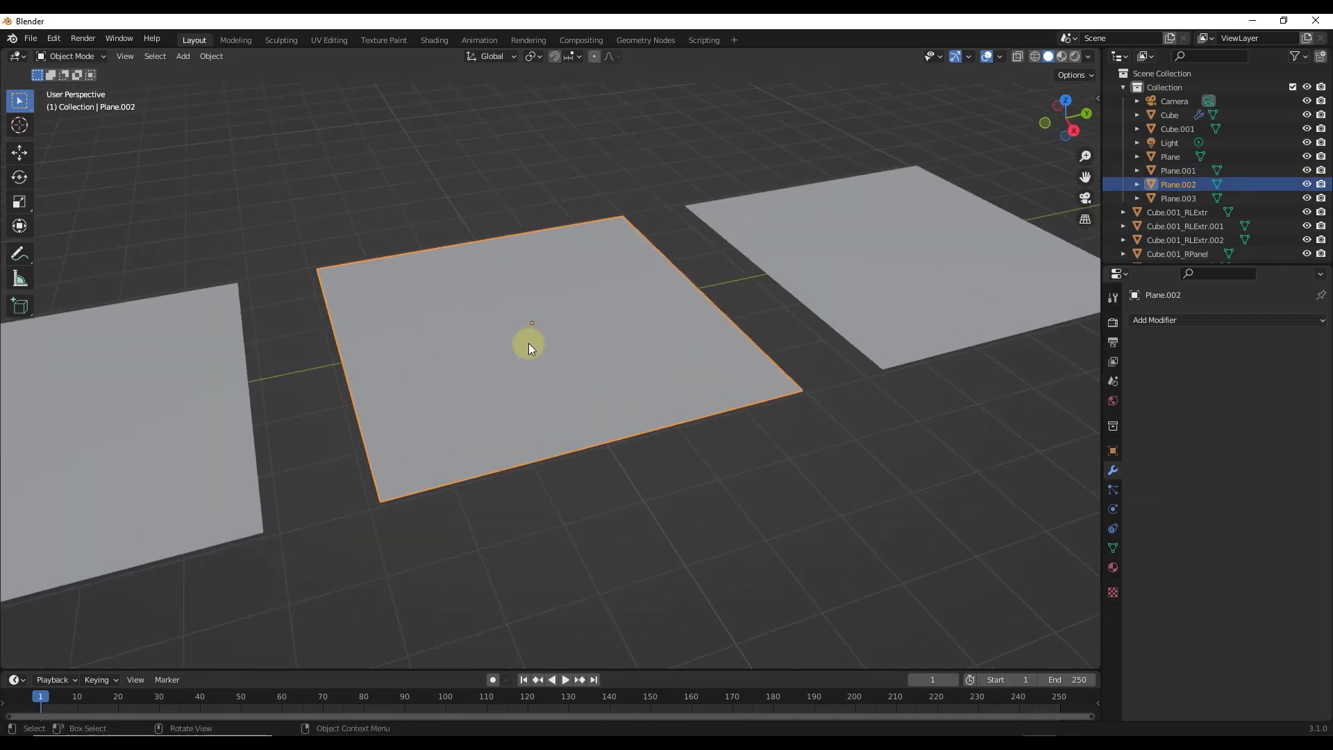
pyautogui.press('Tab')
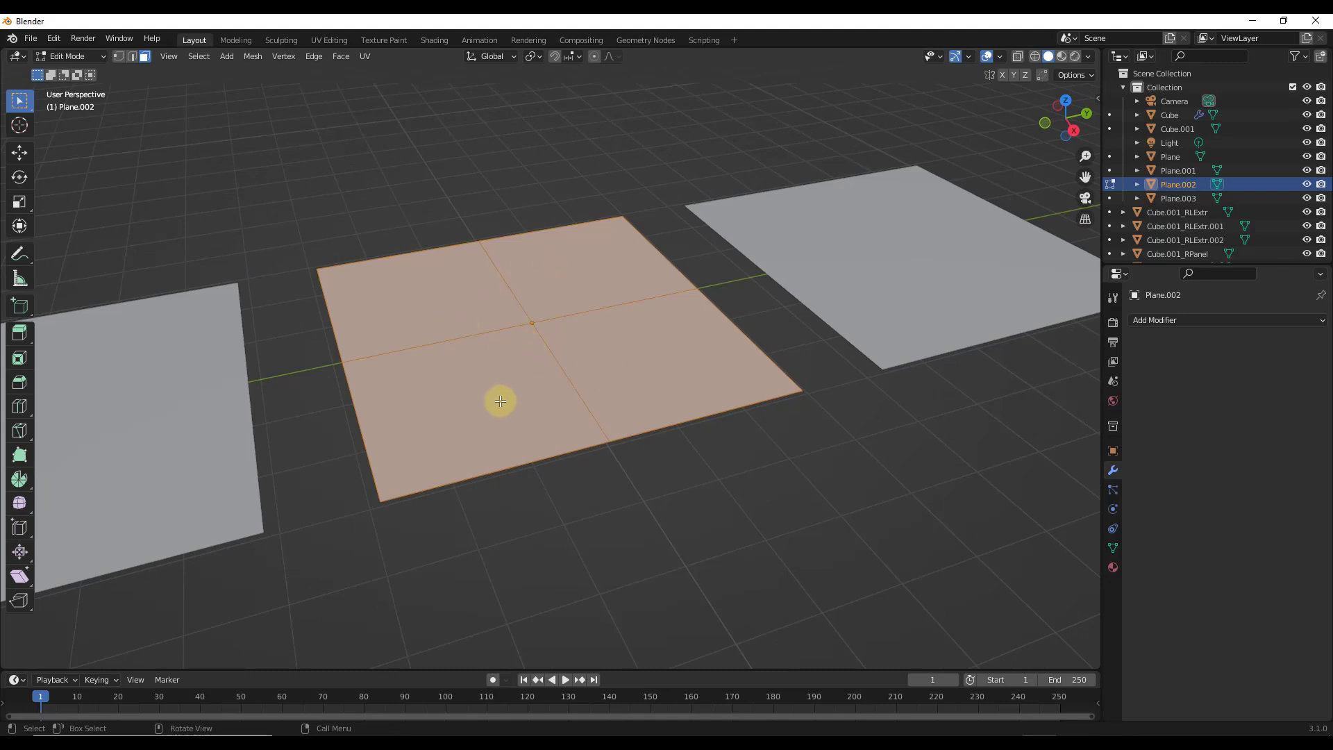
pyautogui.press('Tab')
# Step: Apply a Random Loop Extrude to Plane.002 with loops 1 and 2 enabled
pyautogui.hotkey('shift', 'q')
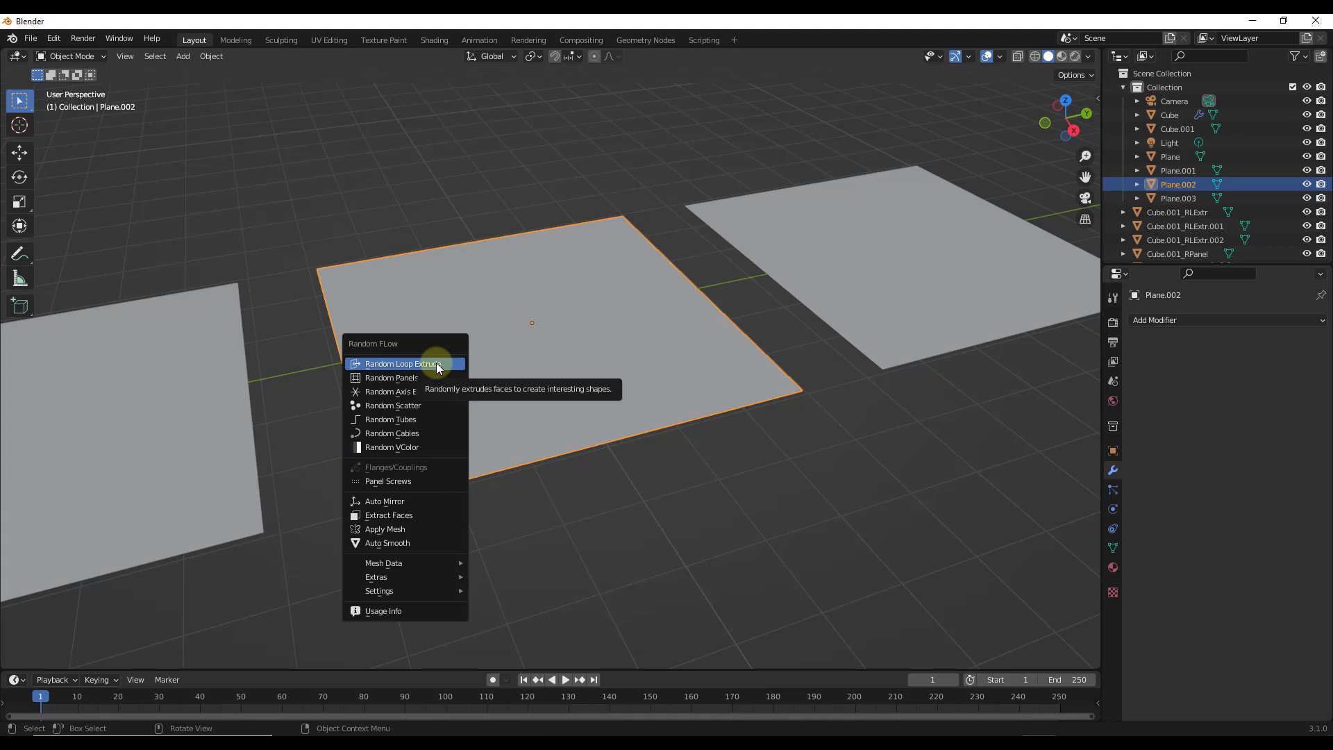
pyautogui.click(432, 363)
pyautogui.moveTo(507, 261); pyautogui.dragTo(721, 254)
pyautogui.click(663, 309)
pyautogui.keyDown('shift'); pyautogui.click(697, 306); pyautogui.keyUp('shift')
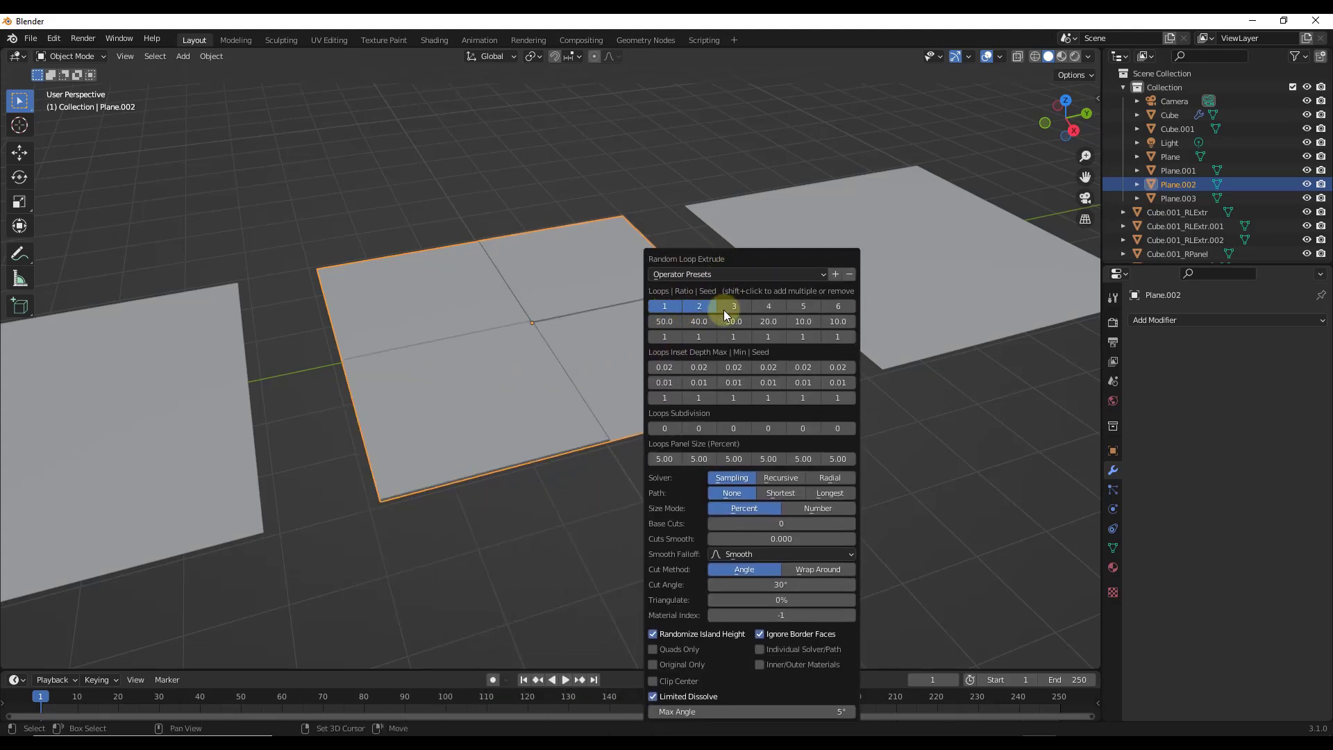
pyautogui.moveTo(728, 263); pyautogui.dragTo(813, 239)
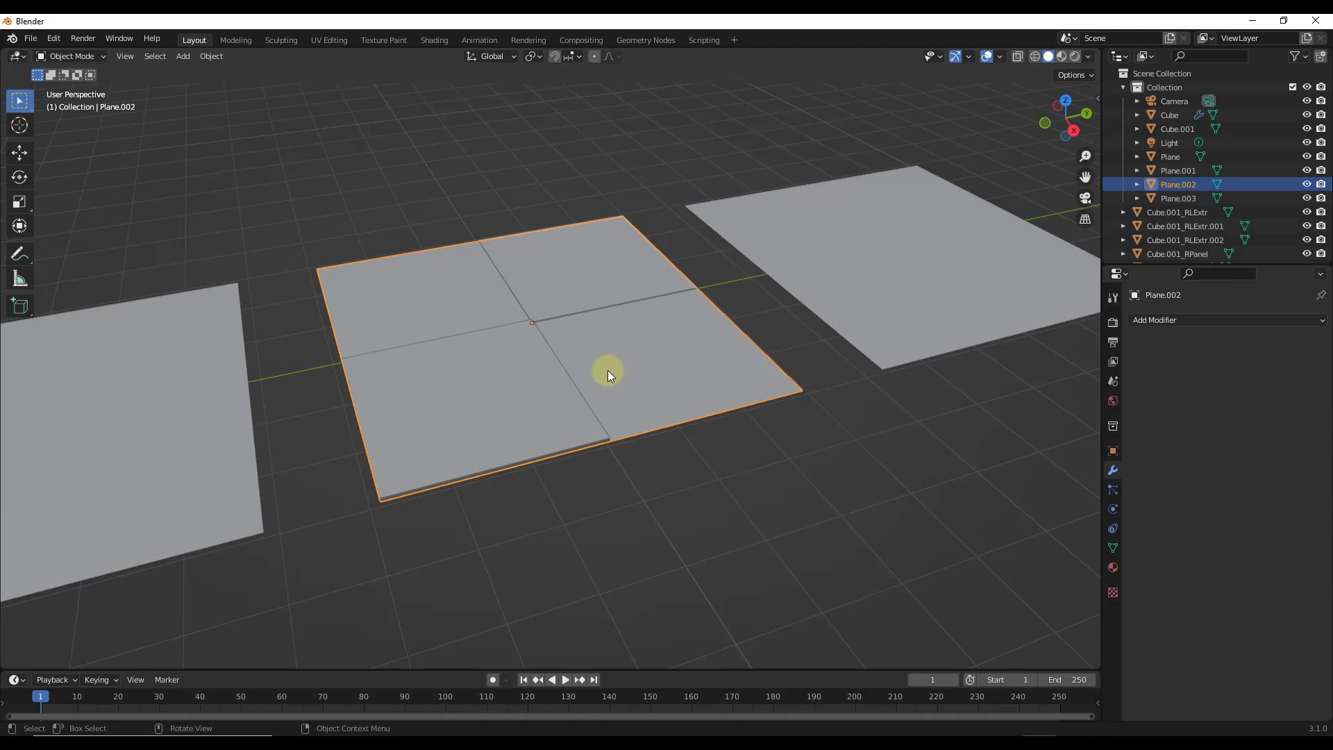
# Step: Delete the lower-left quarter panel Plane.002_RLExtr.002 and reselect Plane.001
pyautogui.moveTo(610, 390); pyautogui.dragTo(565, 397, button='middle')
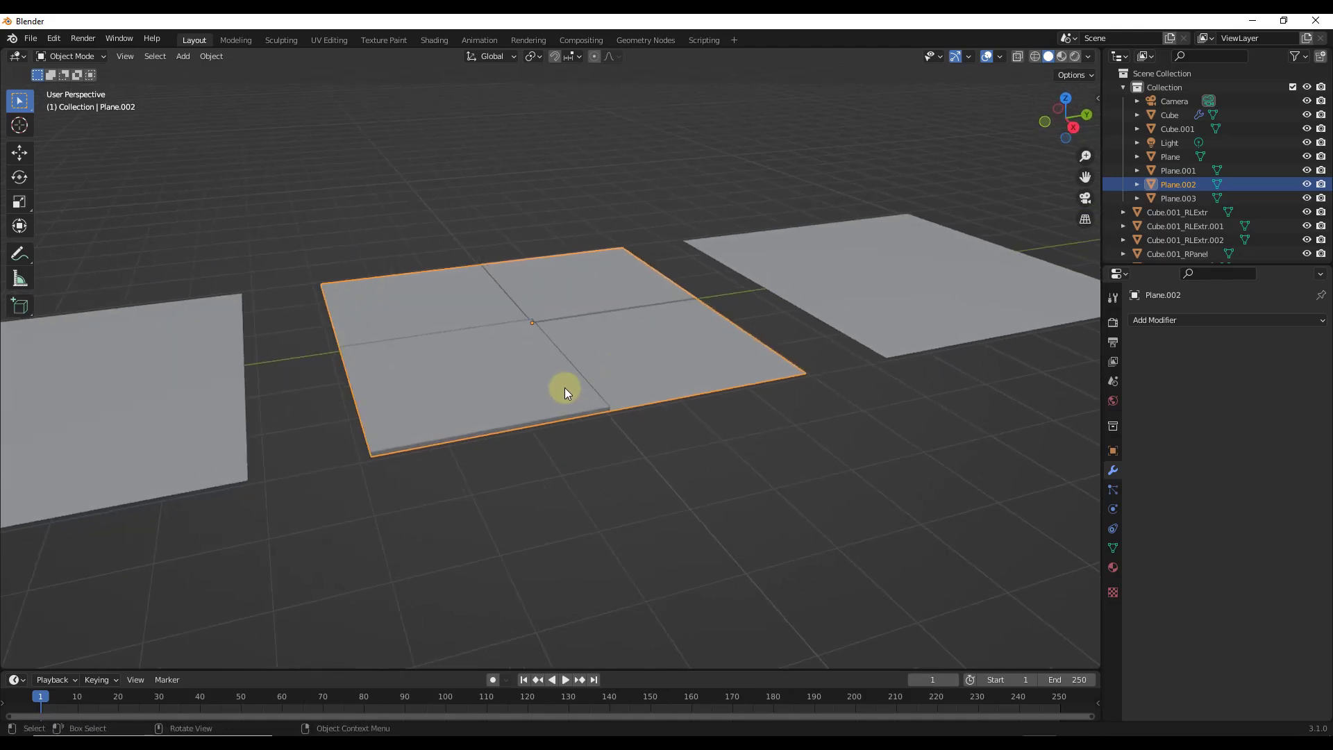
pyautogui.click(522, 367)
pyautogui.scroll(-2, 586, 299)
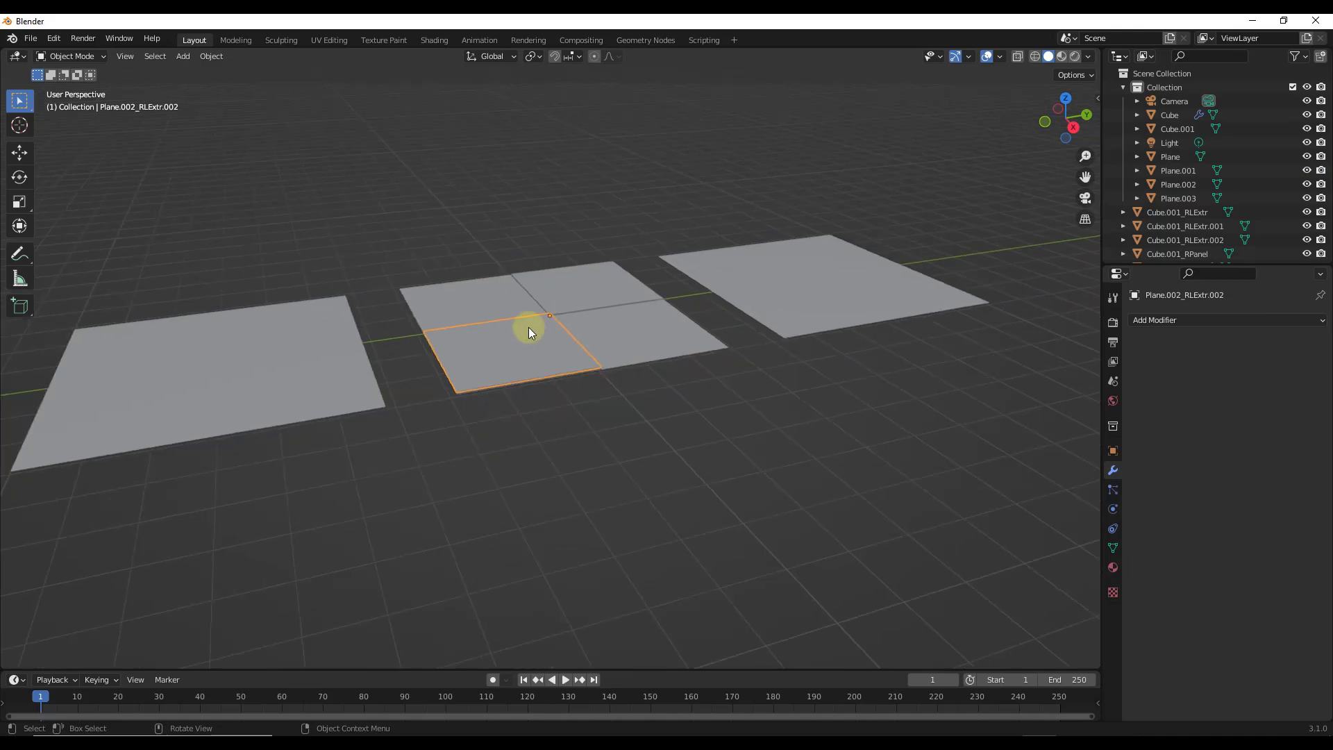
pyautogui.press('Delete')
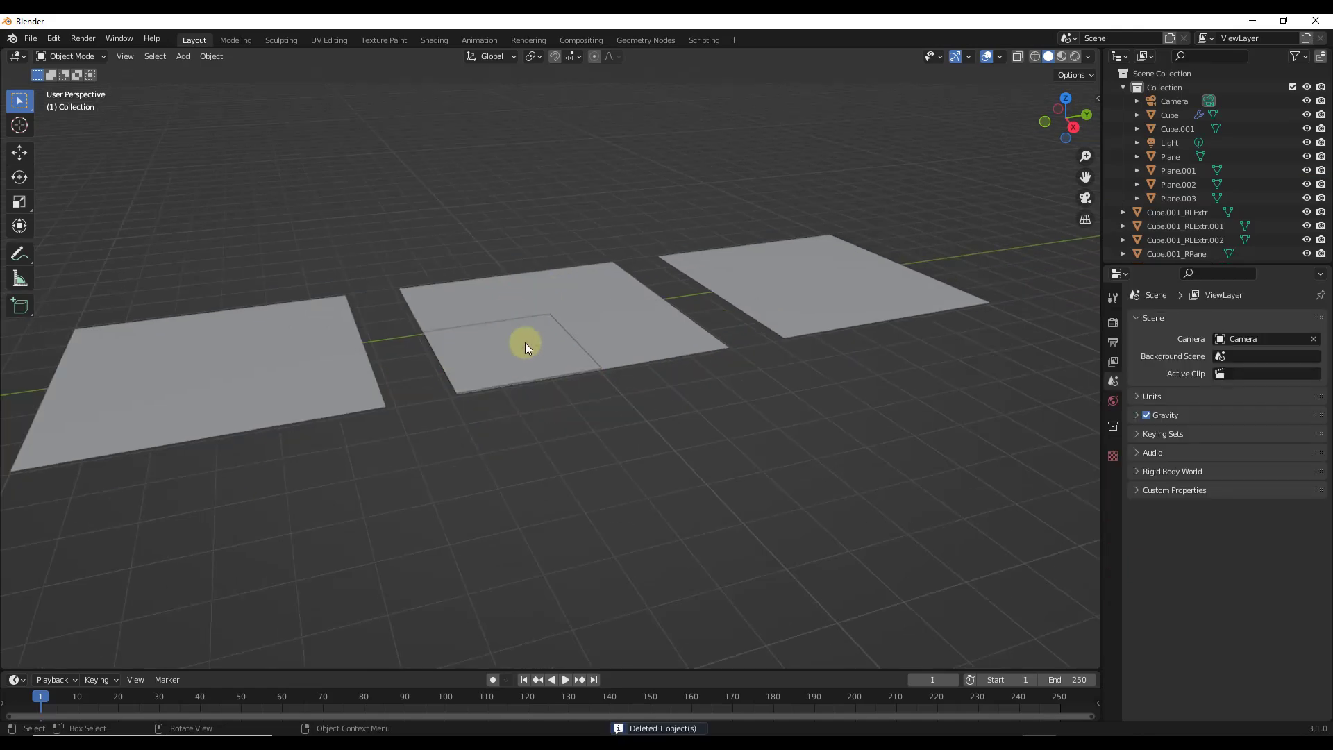
pyautogui.scroll(-3, 486, 344)
pyautogui.scroll(2, 426, 330)
pyautogui.click(396, 301)
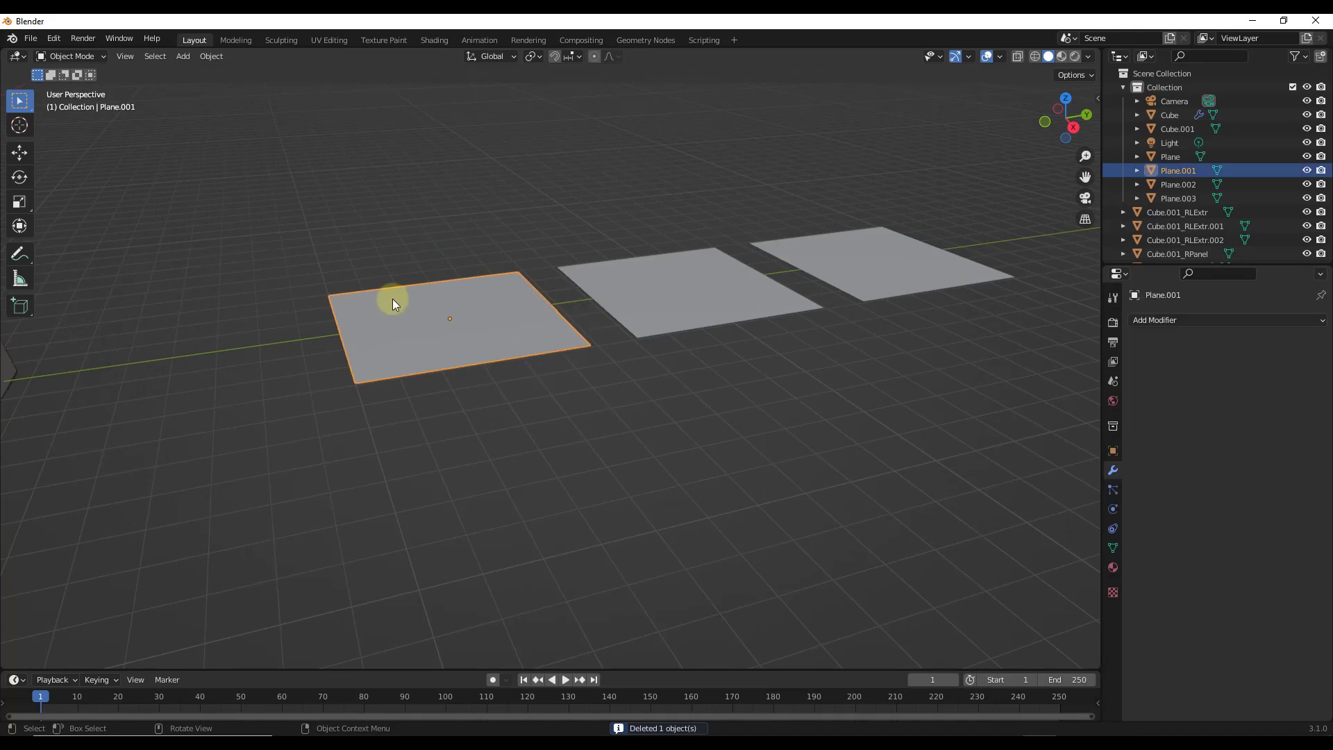
# Step: Run Random Loop Extrude on Plane.001 with loops 1–3 enabled and first-loop subdivision 4
pyautogui.scroll(2, 451, 336)
pyautogui.scroll(1, 450, 336)
pyautogui.hotkey('shift', 'q')
pyautogui.click(422, 333)
pyautogui.moveTo(556, 258); pyautogui.dragTo(759, 202)
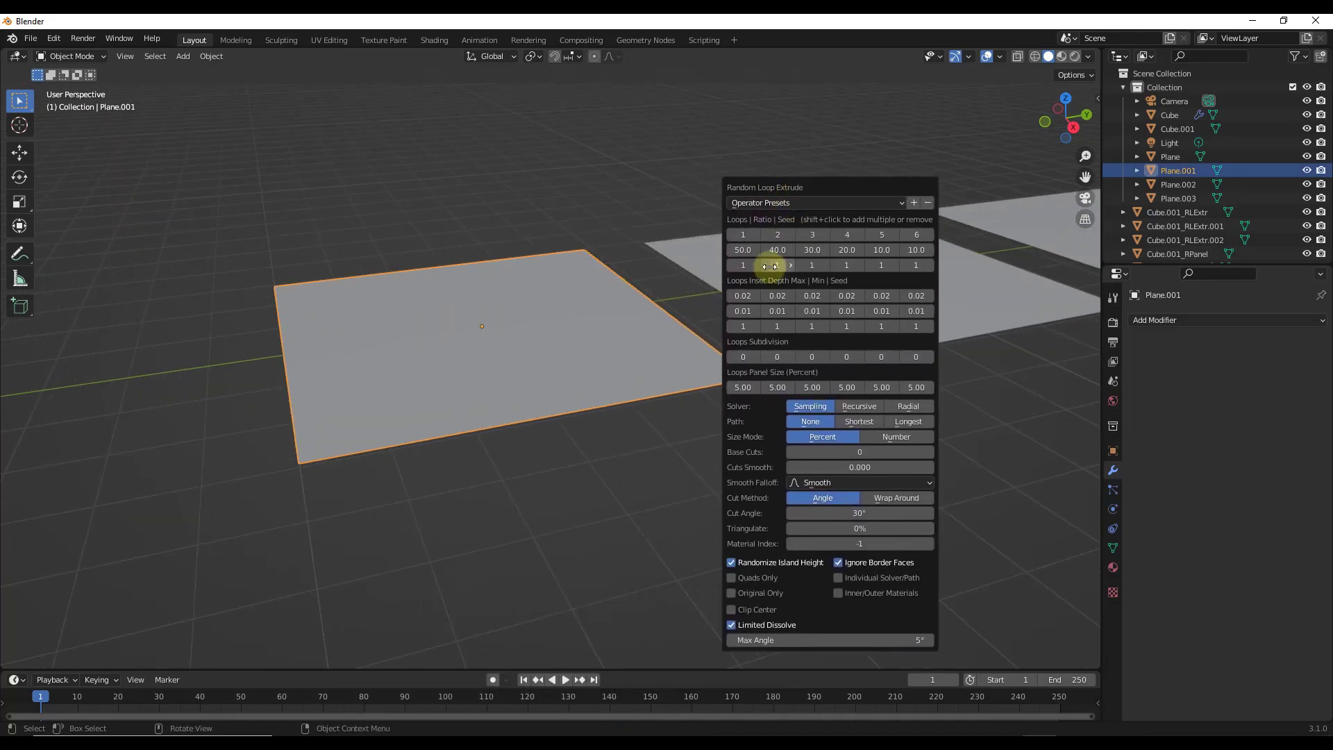
pyautogui.click(752, 239)
pyautogui.keyDown('shift'); pyautogui.click(773, 236); pyautogui.keyUp('shift')
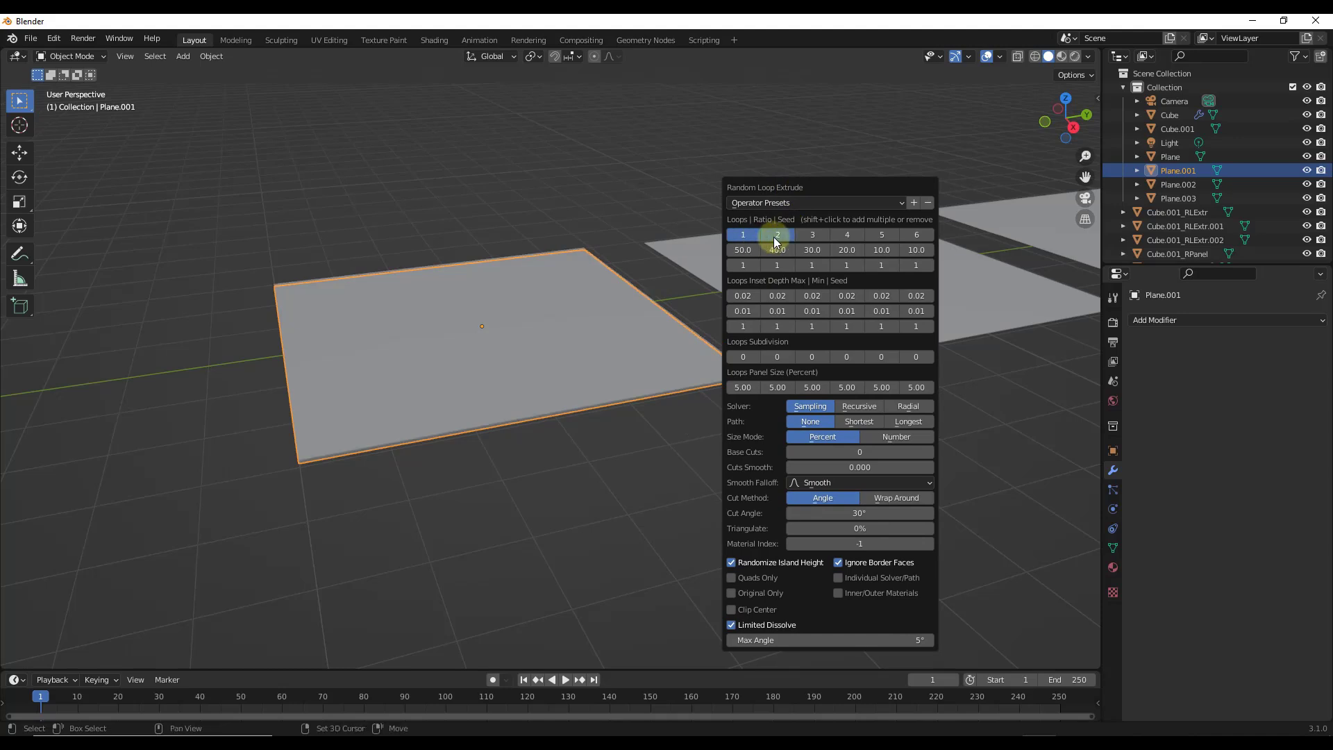
pyautogui.keyDown('shift'); pyautogui.click(813, 235); pyautogui.keyUp('shift')
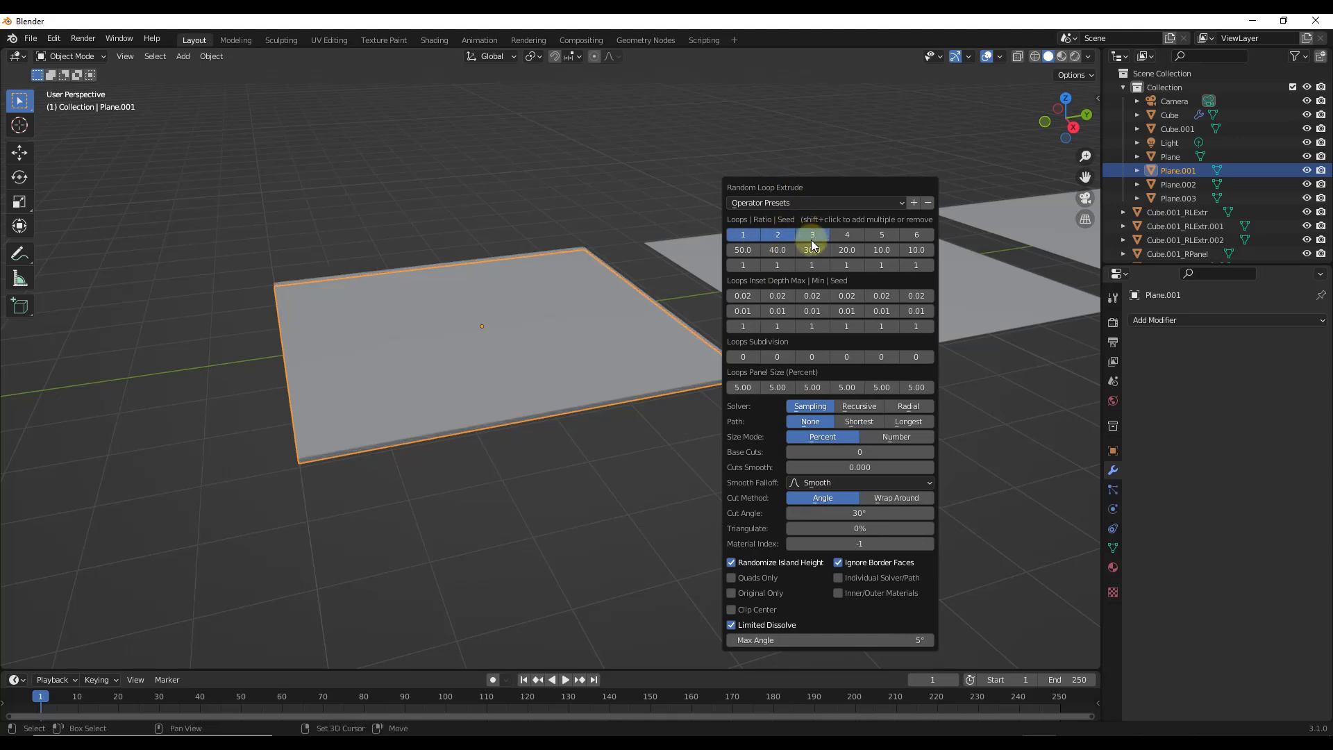
pyautogui.click(756, 358)
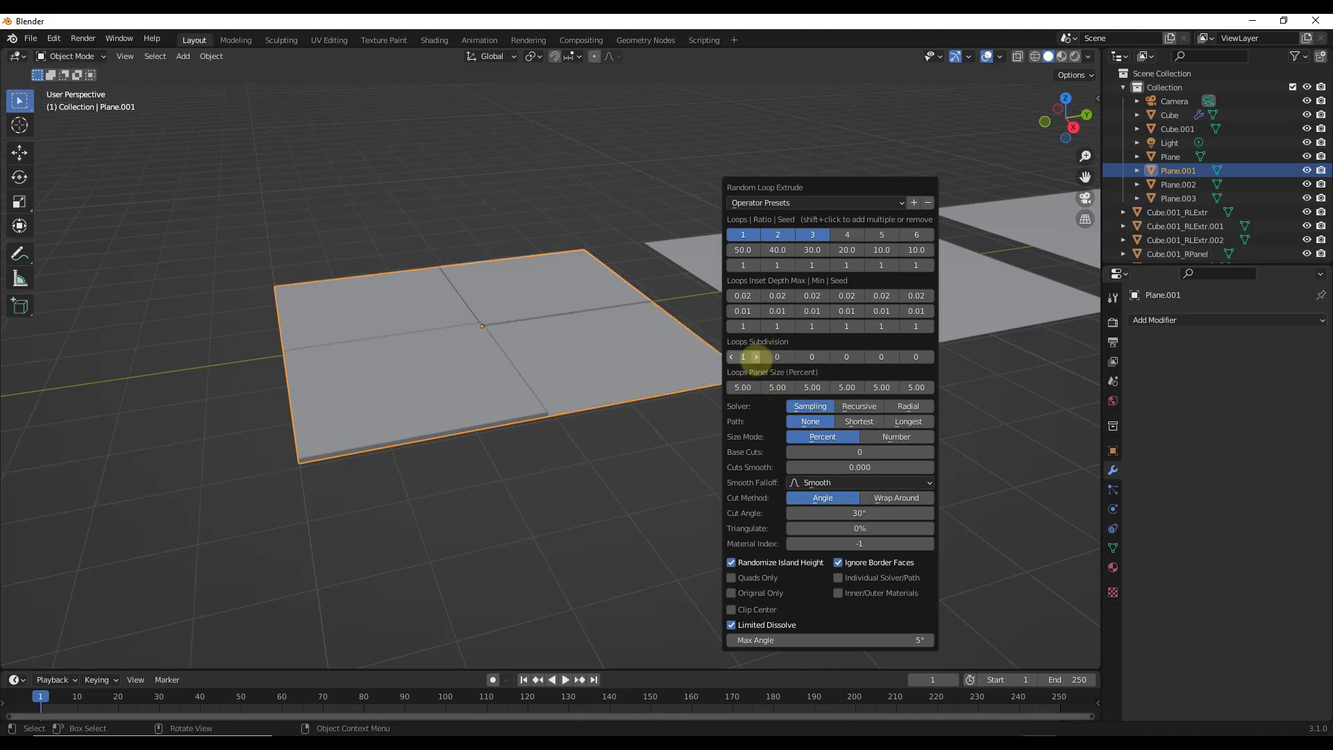
pyautogui.click(756, 357)
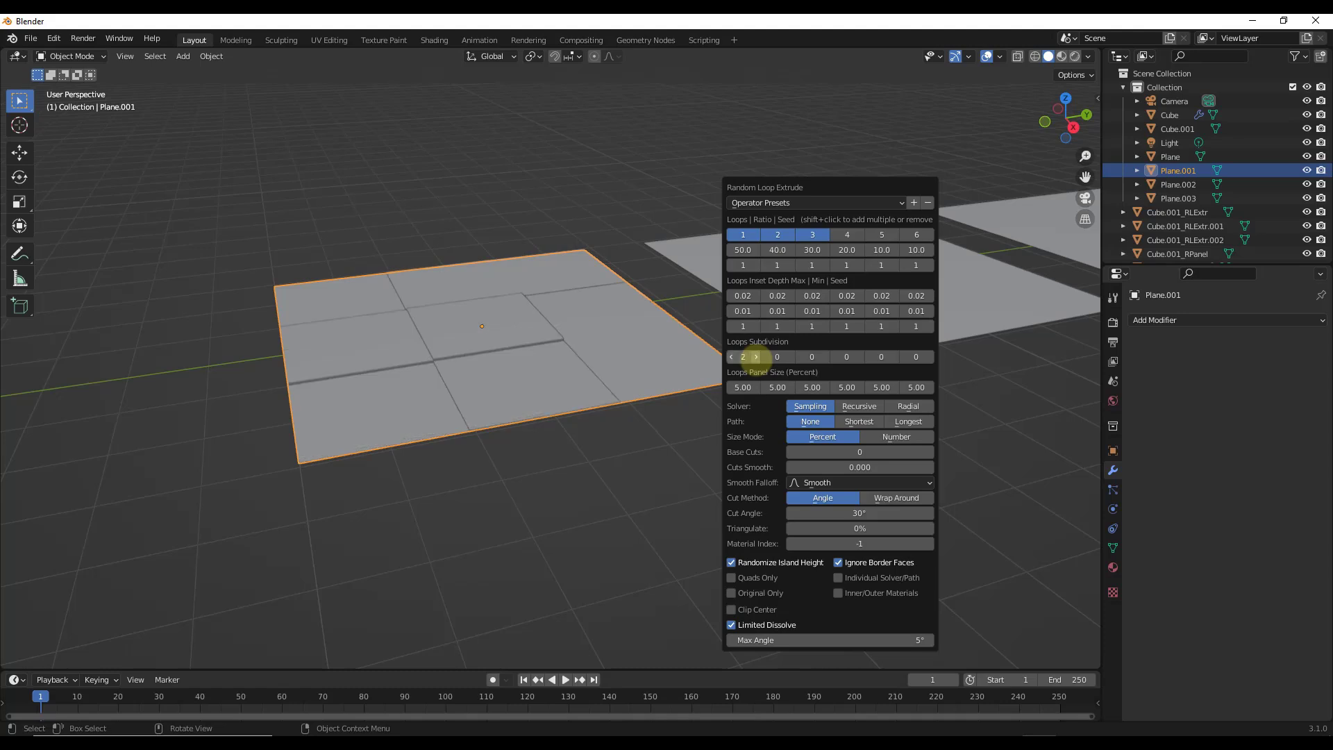
pyautogui.click(756, 357)
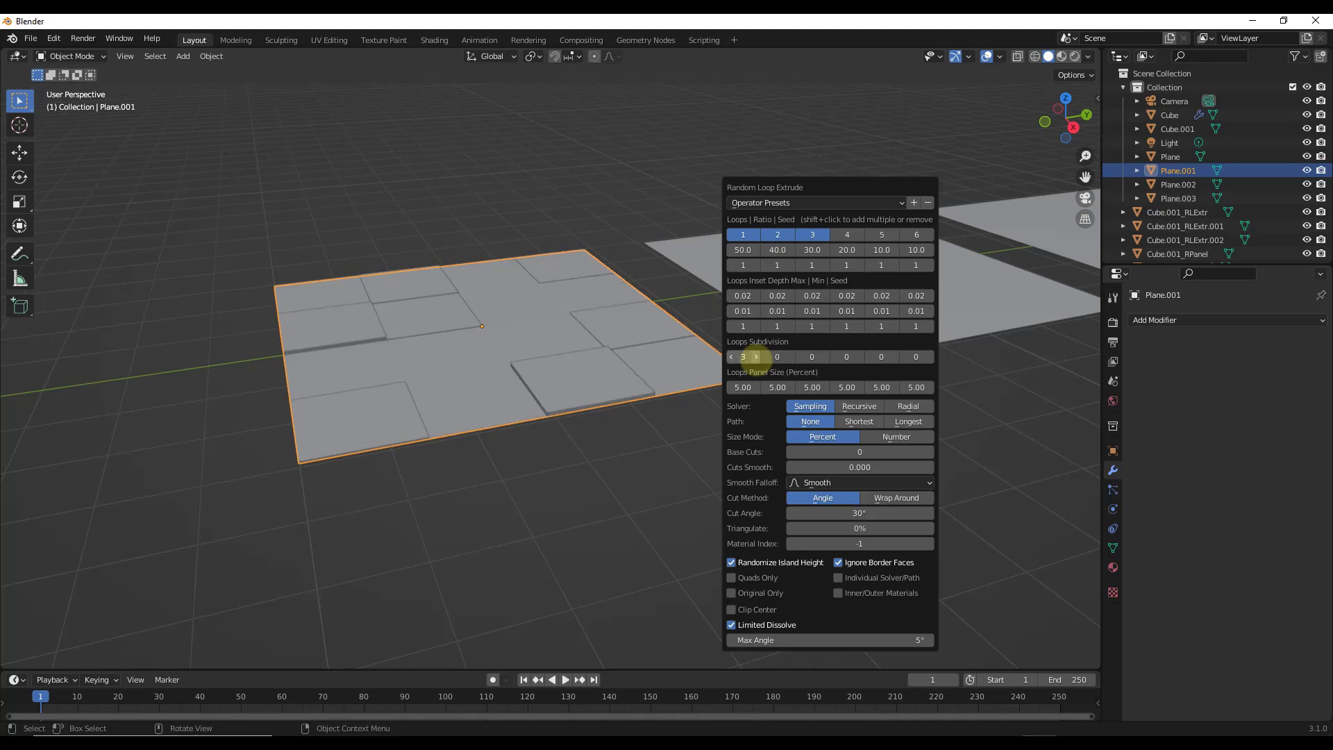
pyautogui.click(756, 358)
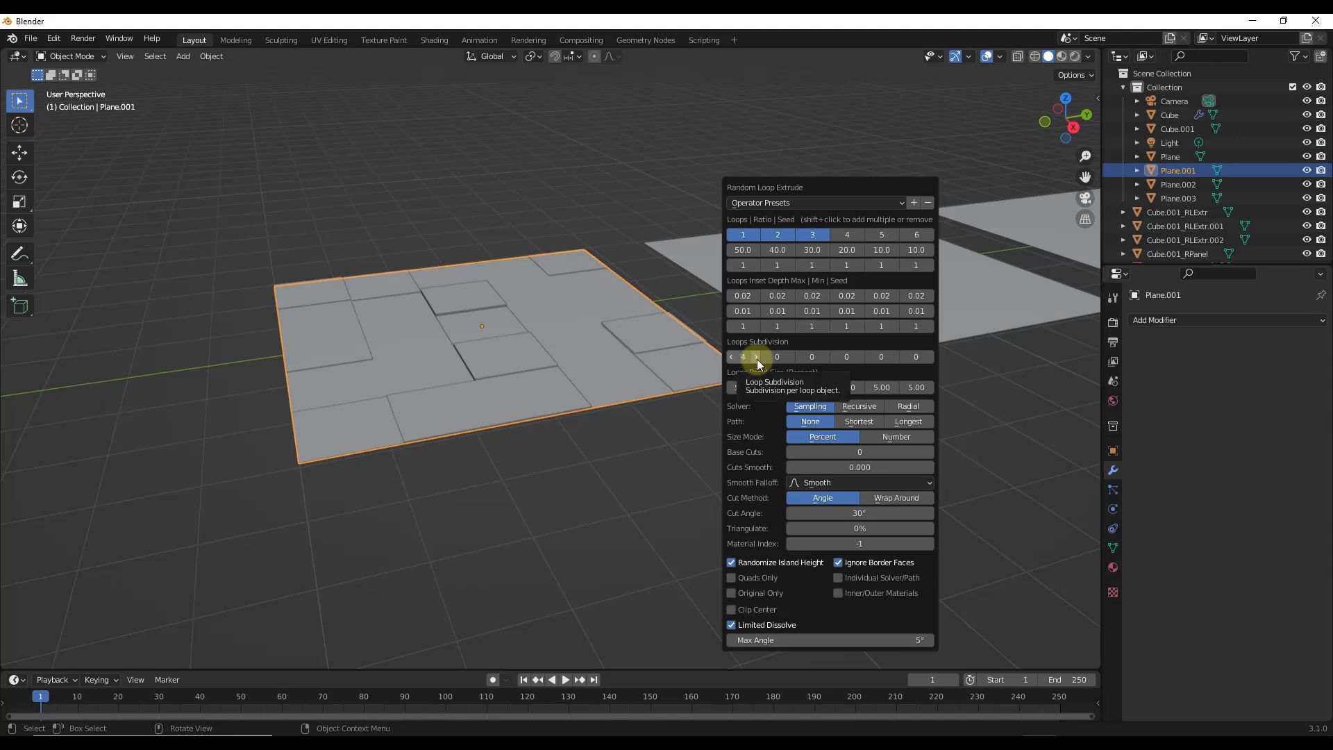
# Step: Raise the first loop's seed to reshuffle the panel layout
pyautogui.moveTo(744, 266); pyautogui.dragTo(761, 269)
pyautogui.click(756, 265)
pyautogui.click(756, 264)
pyautogui.click(756, 264)
pyautogui.click(756, 265)
pyautogui.click(755, 264)
pyautogui.click(756, 264)
pyautogui.click(756, 265)
pyautogui.click(756, 264)
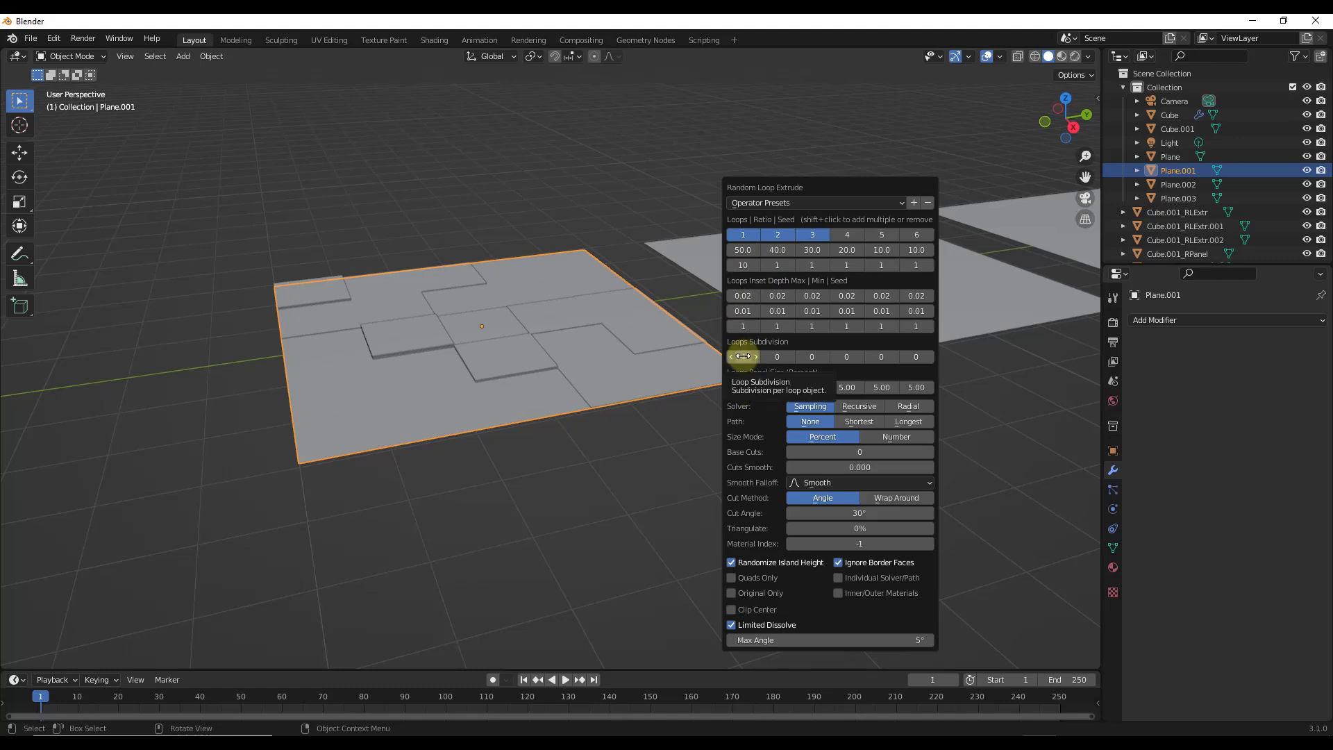
# Step: Give the second loop 3 subdivisions and seed 12
pyautogui.click(790, 356)
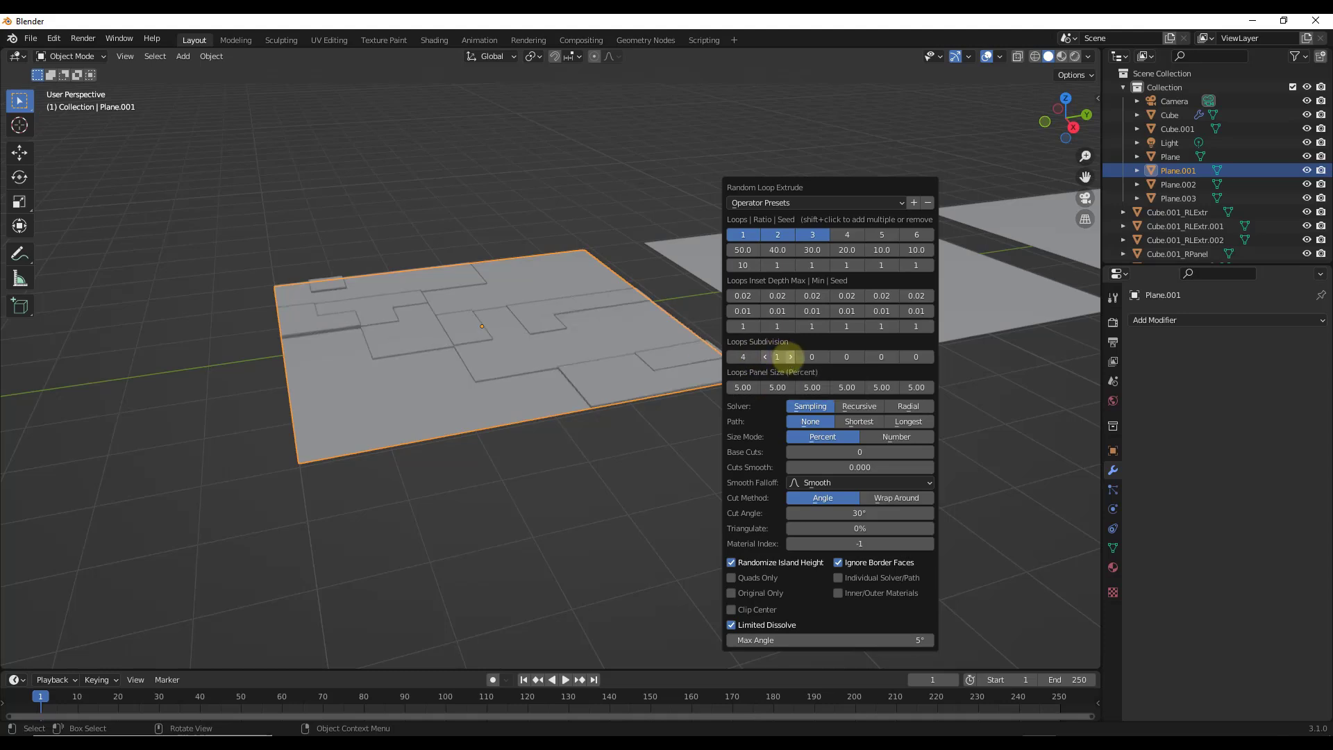
pyautogui.click(790, 356)
pyautogui.click(789, 357)
pyautogui.moveTo(778, 268)
pyautogui.mouseDown()
pyautogui.moveTo(797, 266)
pyautogui.moveTo(786, 266)
pyautogui.mouseUp()
# Step: Give the third loop 2 subdivisions
pyautogui.keyDown('ctrl'); pyautogui.scroll(5, 790, 265); pyautogui.keyUp('ctrl')
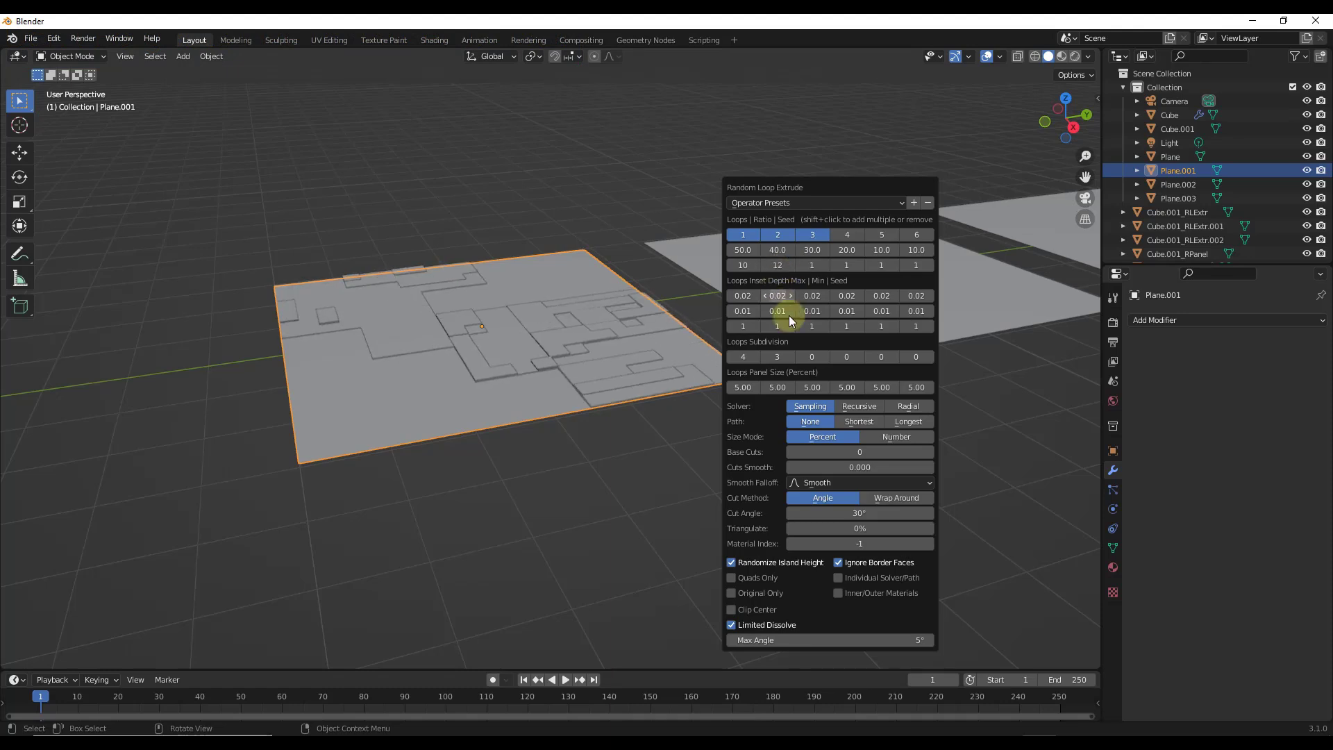
pyautogui.click(824, 357)
pyautogui.click(824, 357)
pyautogui.keyDown('ctrl'); pyautogui.scroll(13, 812, 265); pyautogui.keyUp('ctrl')
pyautogui.keyDown('ctrl'); pyautogui.scroll(-3, 812, 265); pyautogui.keyUp('ctrl')
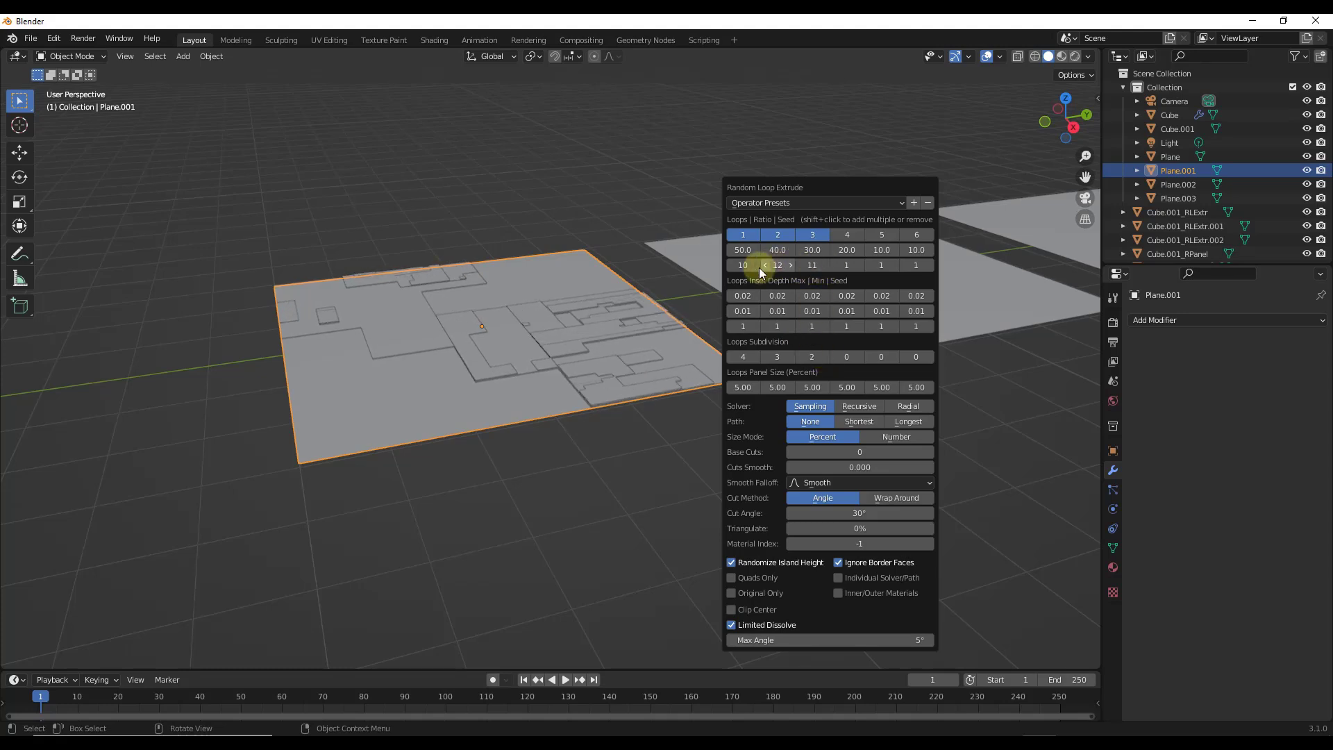
pyautogui.keyDown('ctrl'); pyautogui.scroll(1, 743, 264); pyautogui.keyUp('ctrl')
pyautogui.keyDown('ctrl'); pyautogui.scroll(-2, 737, 265); pyautogui.keyUp('ctrl')
pyautogui.keyDown('ctrl'); pyautogui.scroll(14, 740, 264); pyautogui.keyUp('ctrl')
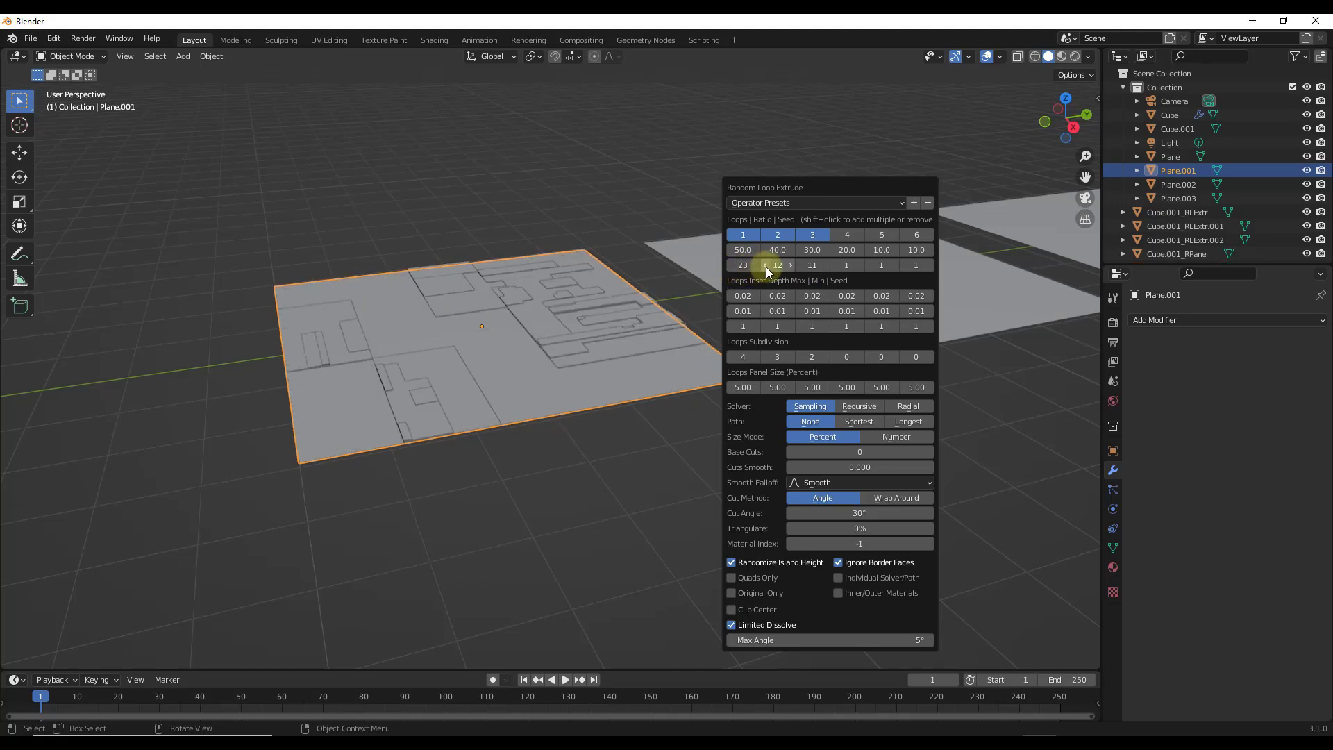
pyautogui.keyDown('ctrl'); pyautogui.scroll(4, 777, 265); pyautogui.keyUp('ctrl')
# Step: Experiment with the first loop's ratio, trying 10 and settling on 50
pyautogui.moveTo(780, 266)
pyautogui.mouseDown()
pyautogui.moveTo(751, 251)
pyautogui.moveTo(798, 252)
pyautogui.mouseUp()
pyautogui.moveTo(1324, 277); pyautogui.dragTo(74, 231)
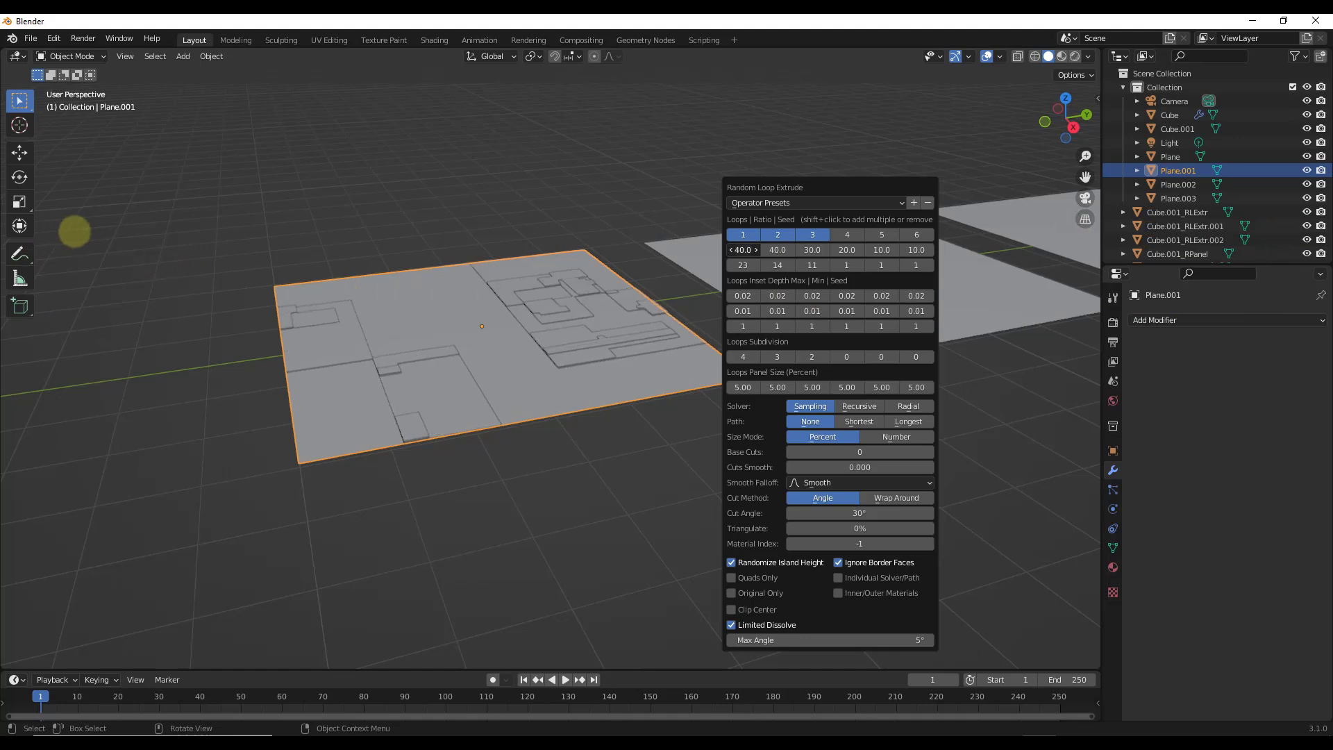
pyautogui.click(742, 249)
pyautogui.press('Return')
pyautogui.click(742, 249)
pyautogui.write('10')
pyautogui.press('Return')
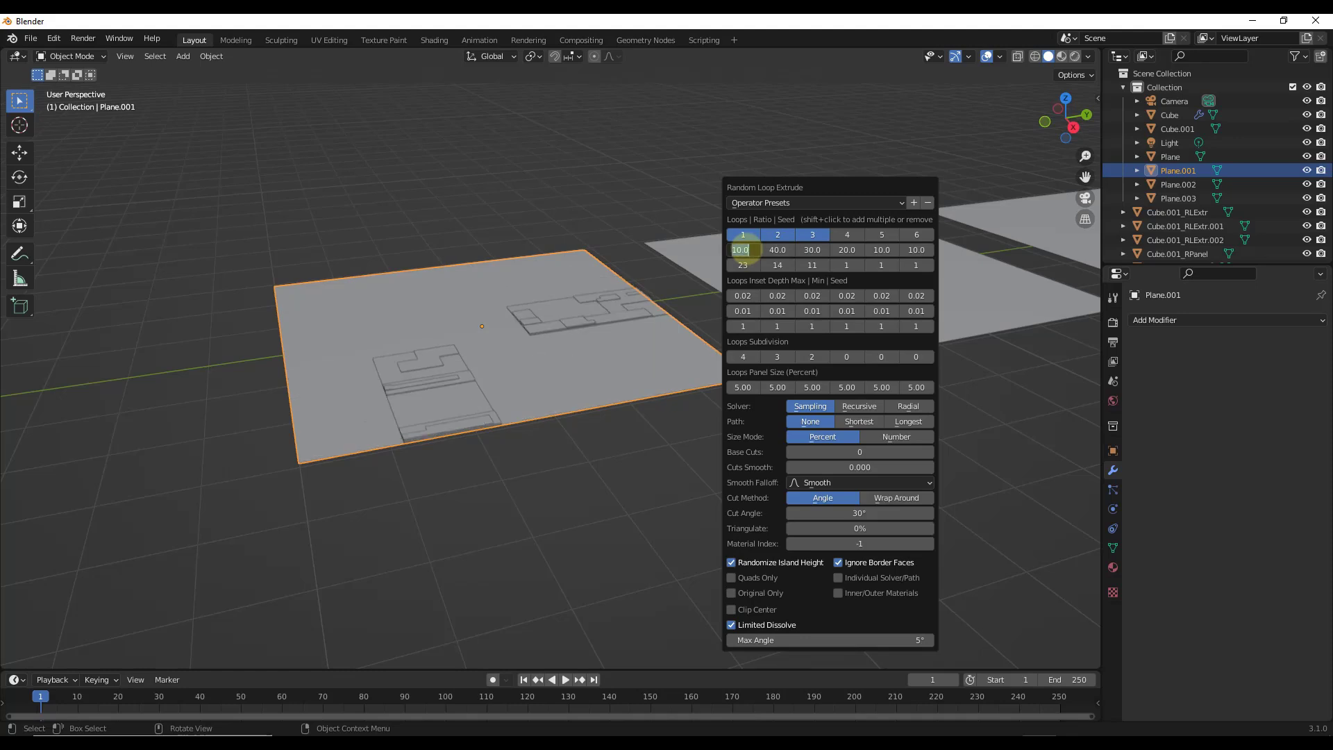
pyautogui.press('Return')
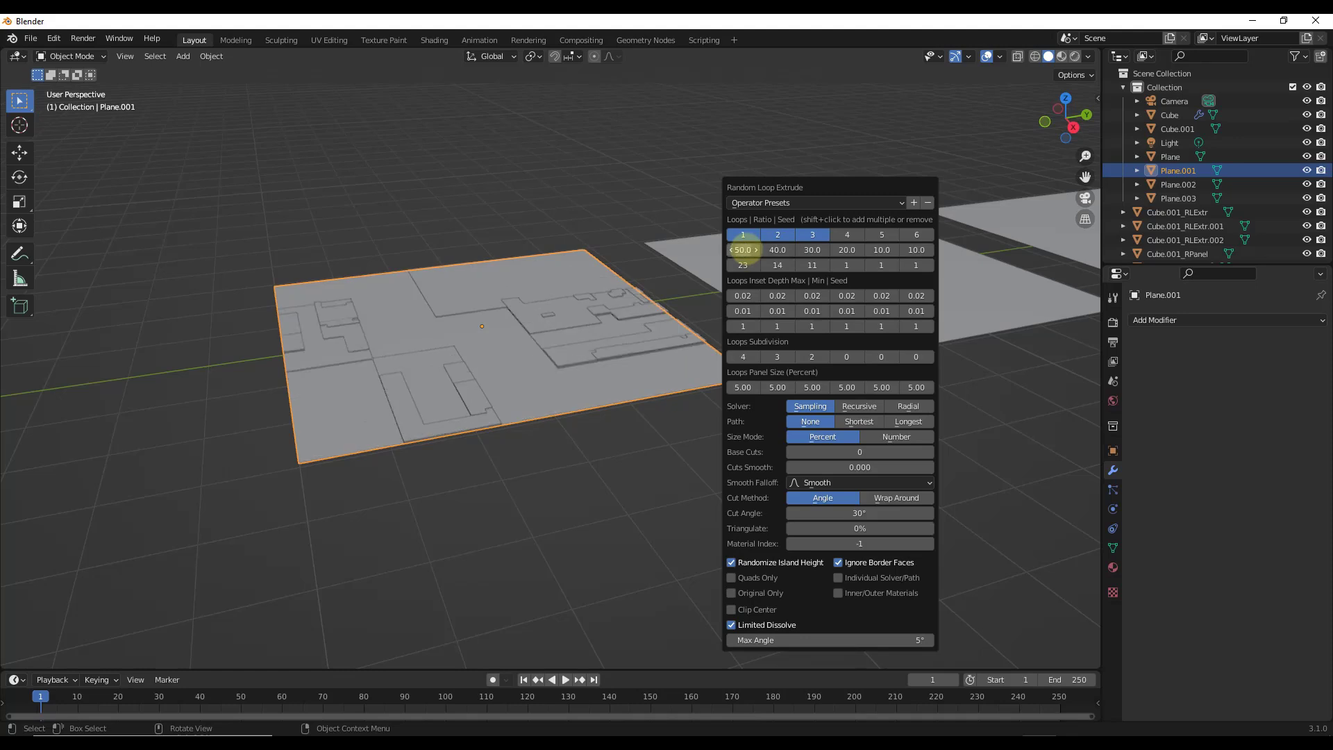
# Step: Finish the extrusion and select the middle plane, Plane.002
pyautogui.click(419, 261)
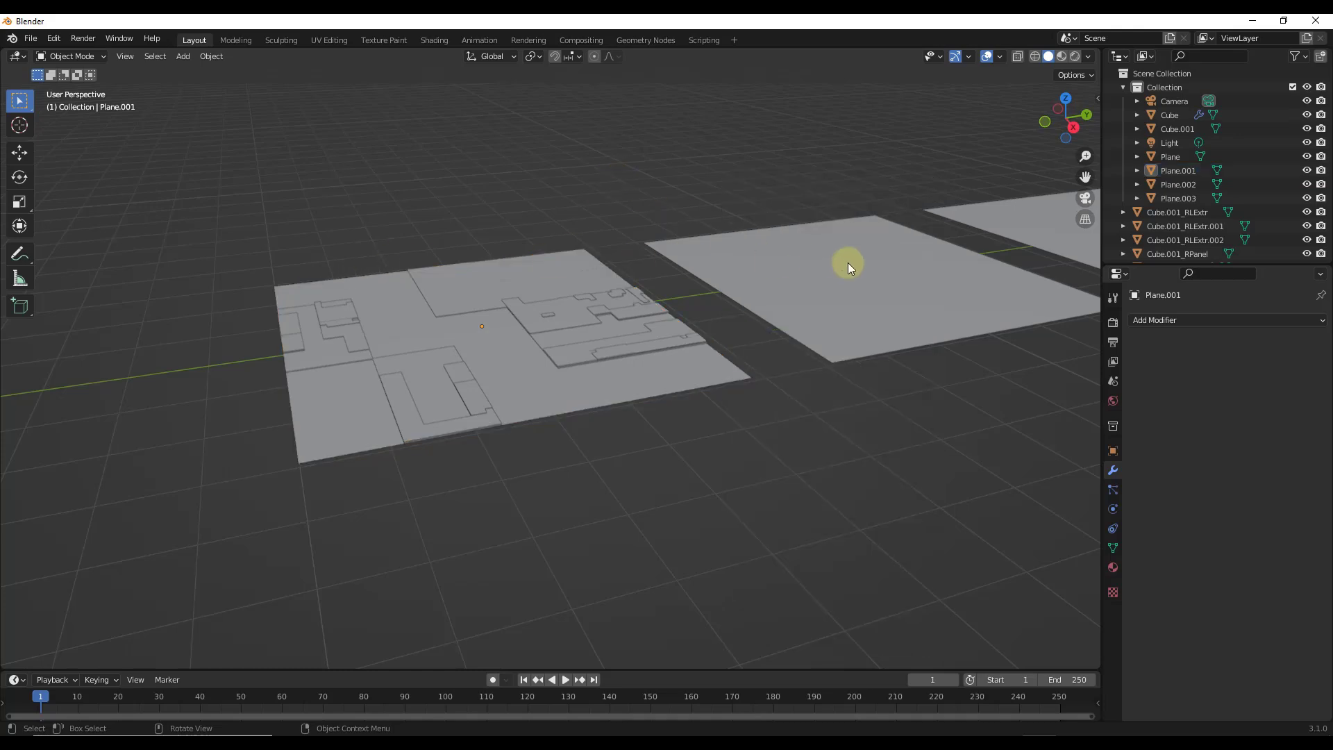
pyautogui.keyDown('shift'); pyautogui.moveTo(848, 262); pyautogui.dragTo(695, 286, button='middle'); pyautogui.keyUp('shift')
pyautogui.moveTo(786, 298); pyautogui.dragTo(780, 327, button='middle')
pyautogui.scroll(2, 814, 306)
pyautogui.click(692, 331)
# Step: Apply Random Loop Extrude to Plane.002, changing the first loop's subdivision and seed
pyautogui.scroll(-3, 694, 326)
pyautogui.press('Tab')
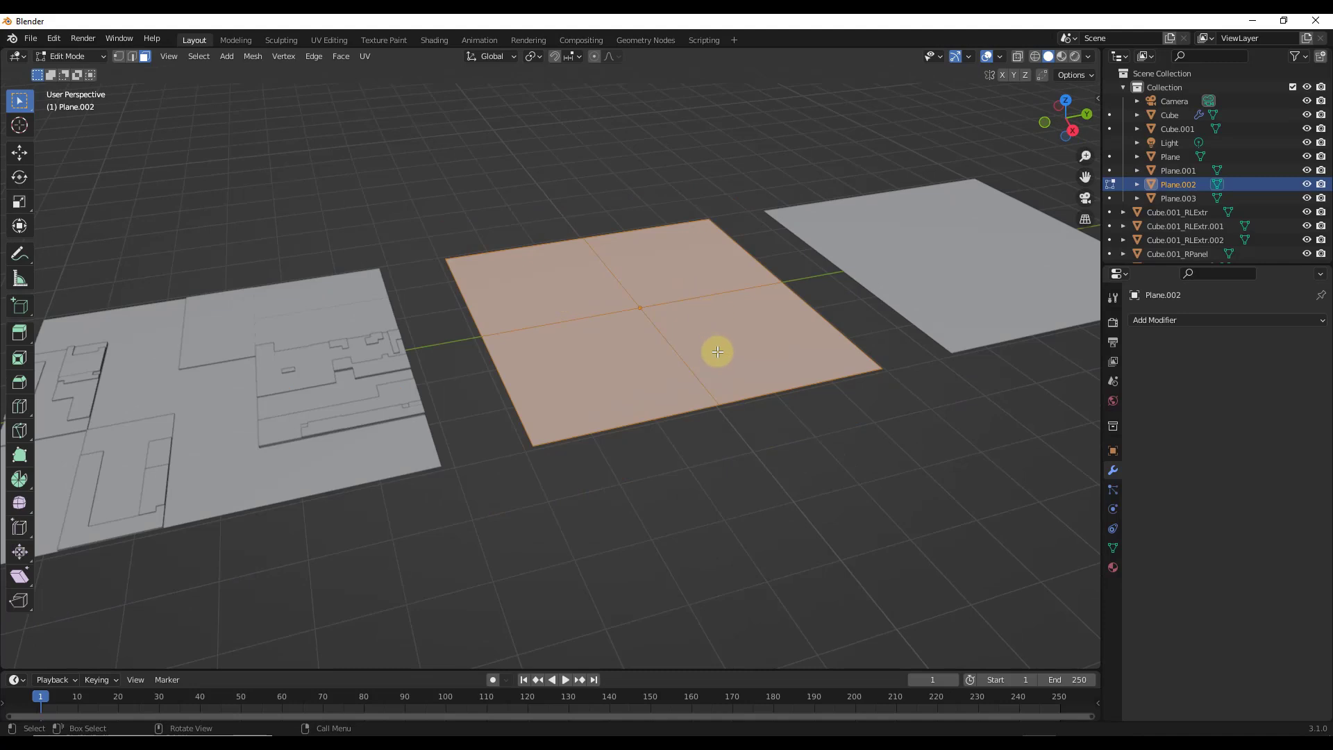
pyautogui.press('Tab')
pyautogui.hotkey('ctrl', 'alt', 'x')
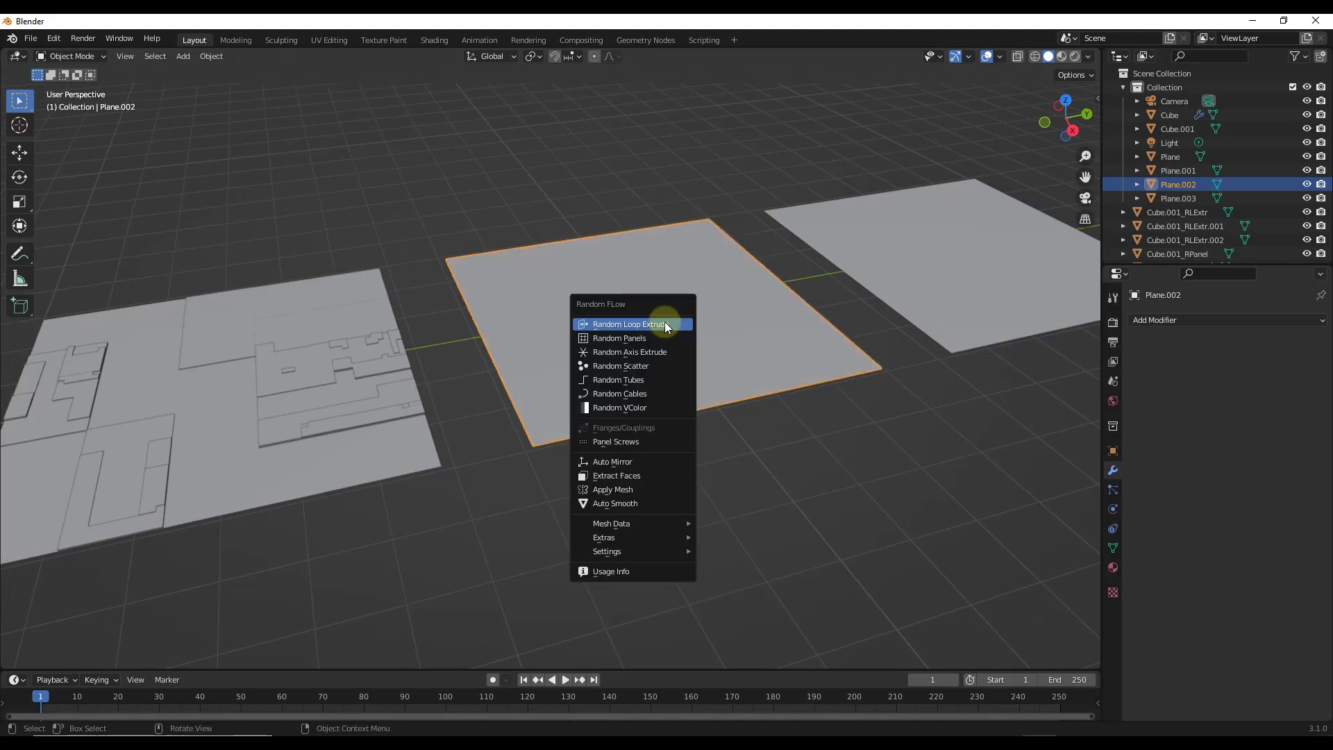
pyautogui.click(667, 325)
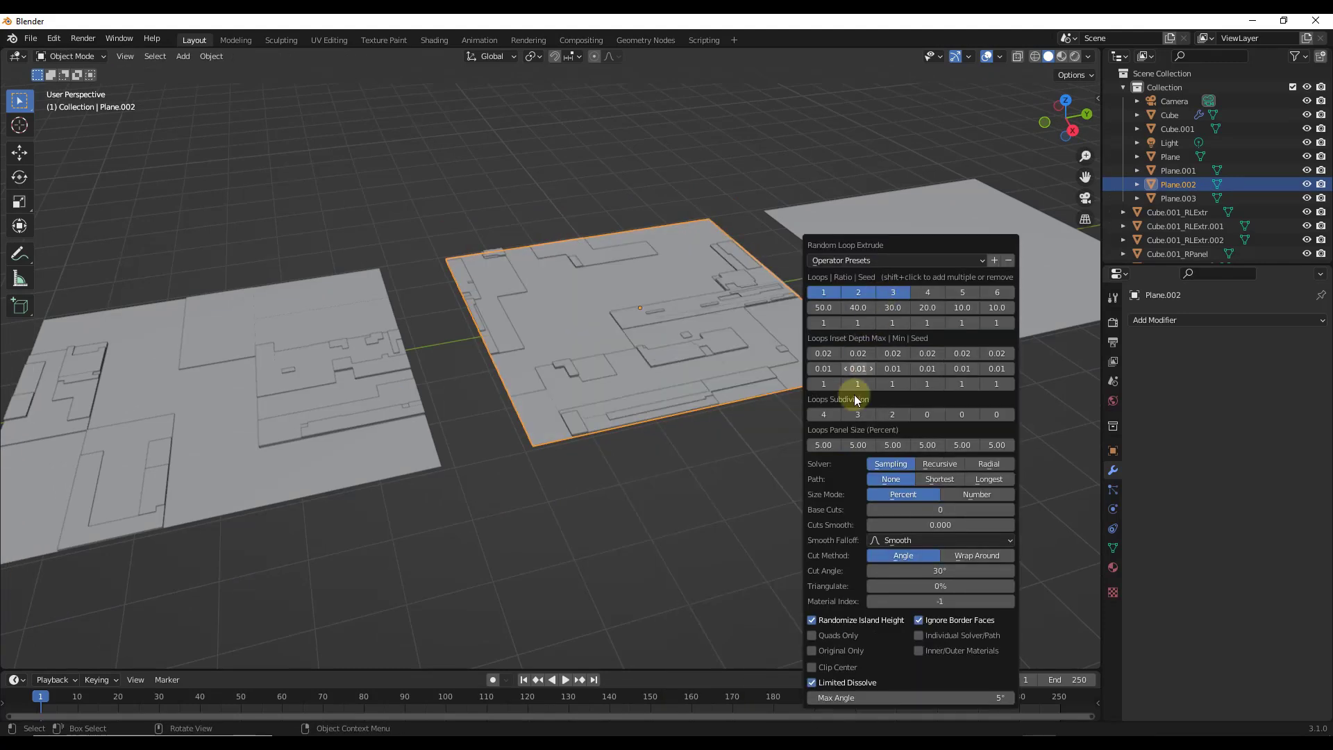
pyautogui.click(810, 414)
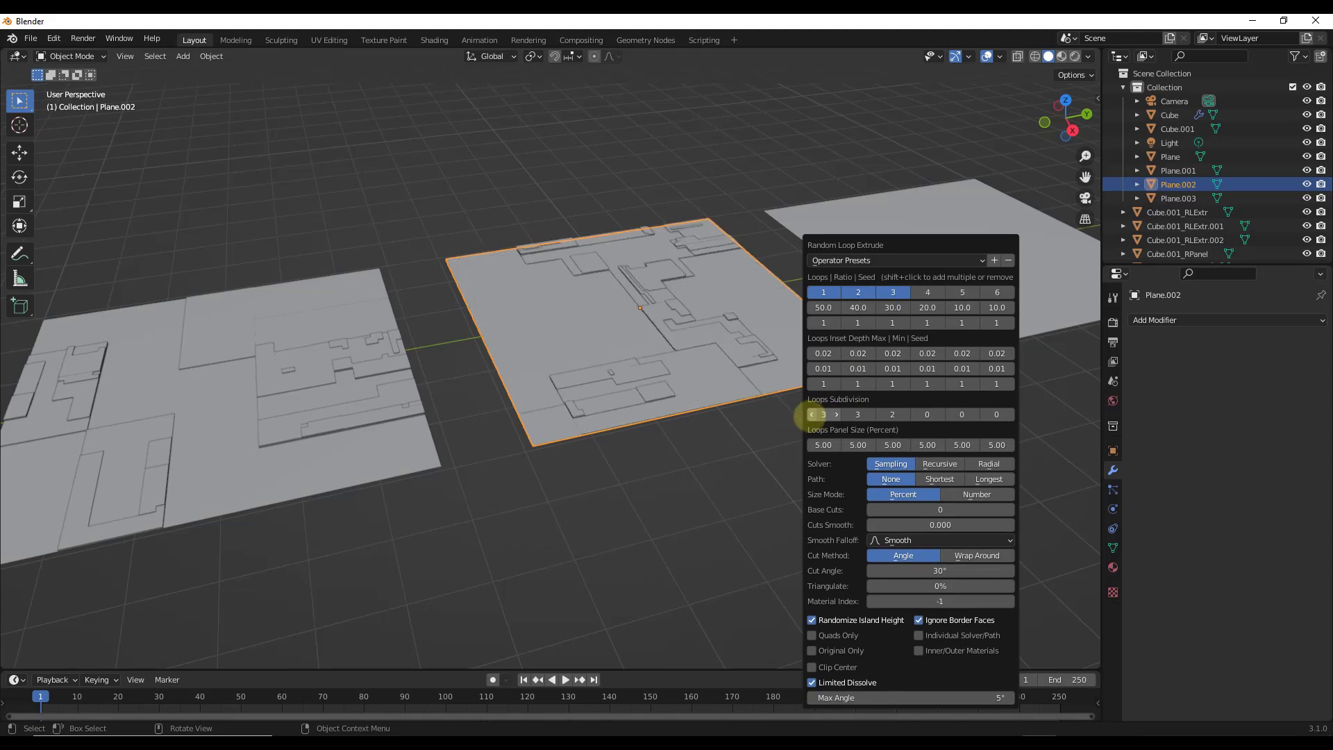
pyautogui.moveTo(823, 323); pyautogui.dragTo(853, 321)
# Step: Finish the extrusion, then select all faces of Plane.003 in Edit Mode
pyautogui.click(738, 215)
pyautogui.moveTo(737, 216); pyautogui.dragTo(801, 314, button='middle')
pyautogui.click(800, 312)
pyautogui.press('Tab')
pyautogui.press('a')
pyautogui.scroll(4, 960, 297)
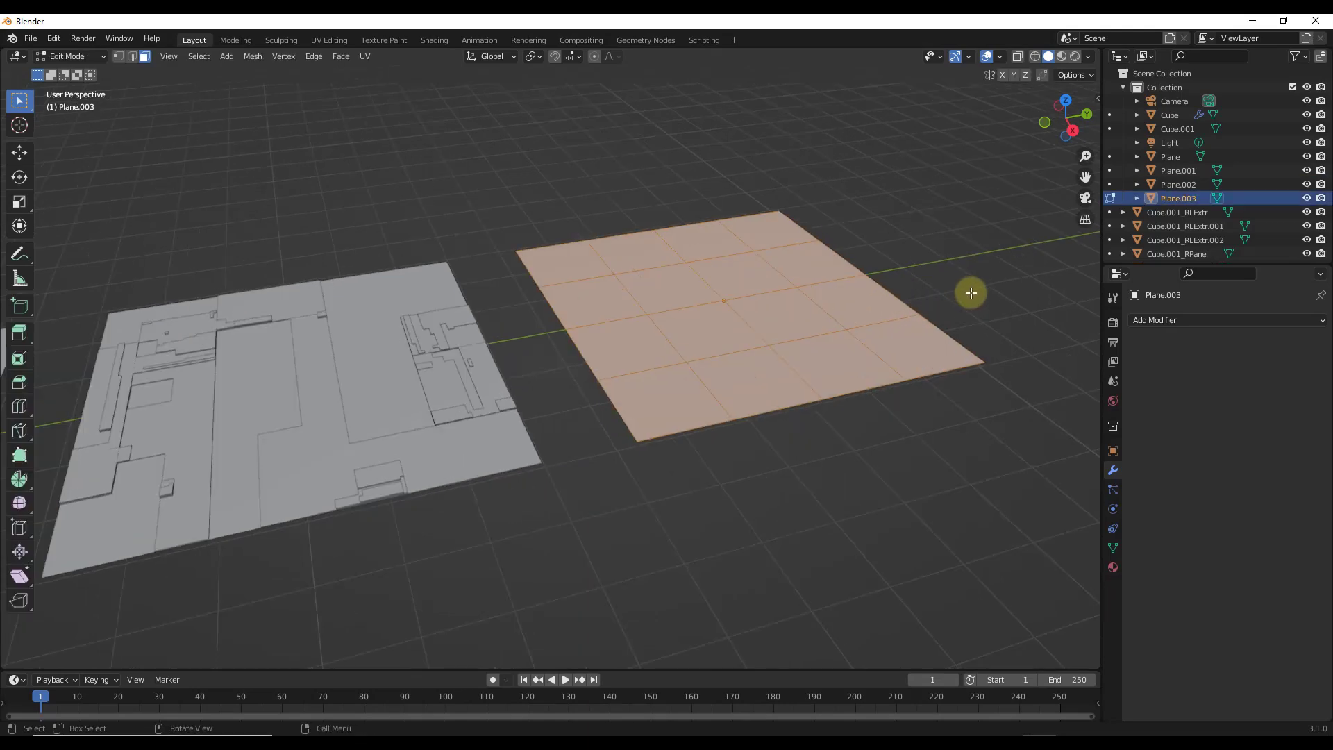
# Step: Run Random Loop Extrude on Plane.003 with loops 1–4 enabled and first-loop seed 36
pyautogui.press('Tab')
pyautogui.scroll(-5, 775, 301)
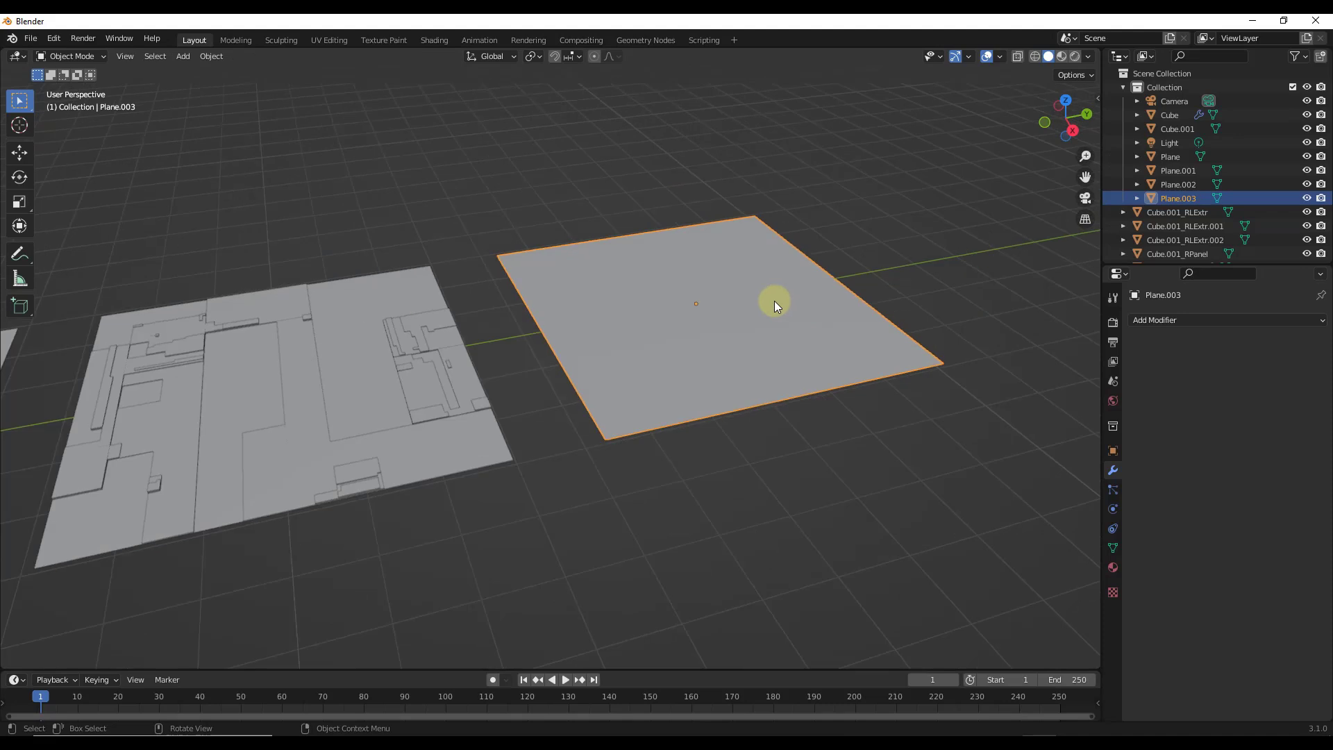
pyautogui.rightClick(773, 300)
pyautogui.click(761, 301)
pyautogui.click(779, 313)
pyautogui.keyDown('shift'); pyautogui.click(808, 311); pyautogui.keyUp('shift')
pyautogui.keyDown('shift'); pyautogui.click(845, 312); pyautogui.keyUp('shift')
pyautogui.moveTo(847, 260); pyautogui.dragTo(922, 261)
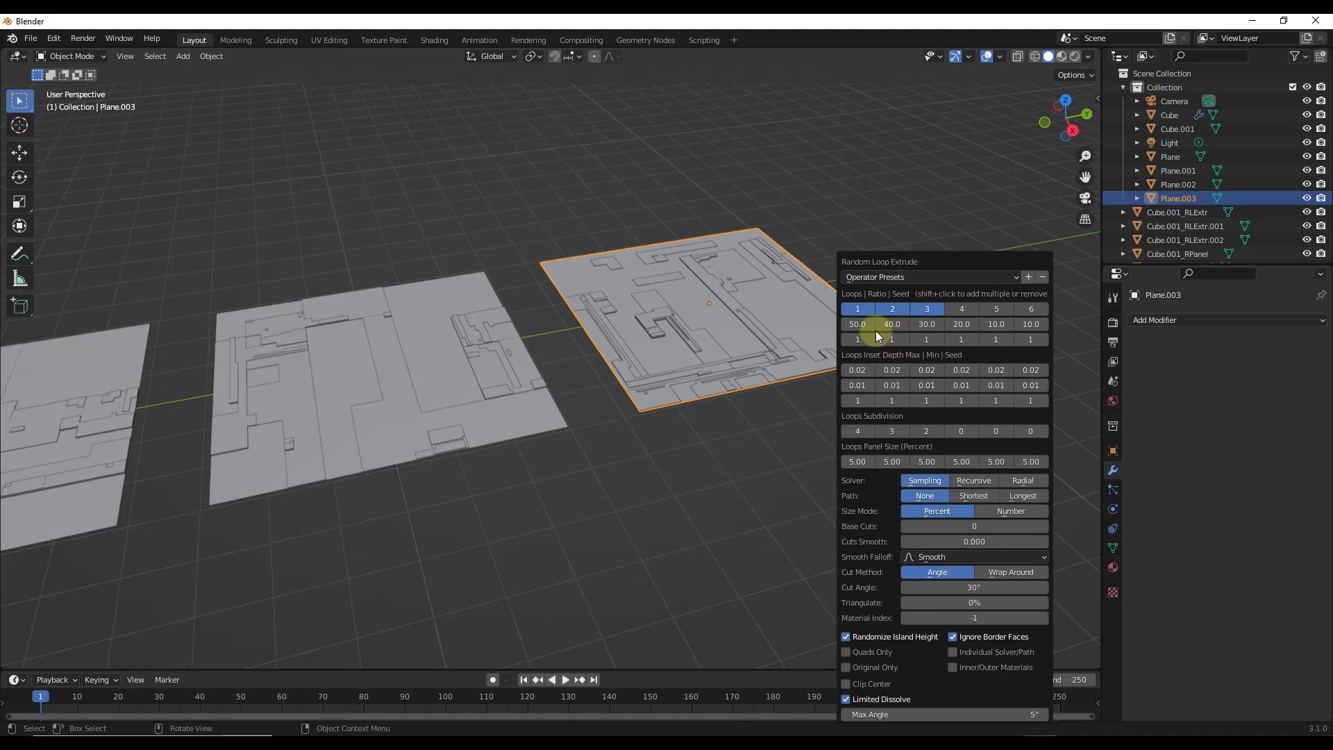
pyautogui.keyDown('shift'); pyautogui.click(958, 310); pyautogui.keyUp('shift')
pyautogui.moveTo(857, 338); pyautogui.dragTo(901, 340)
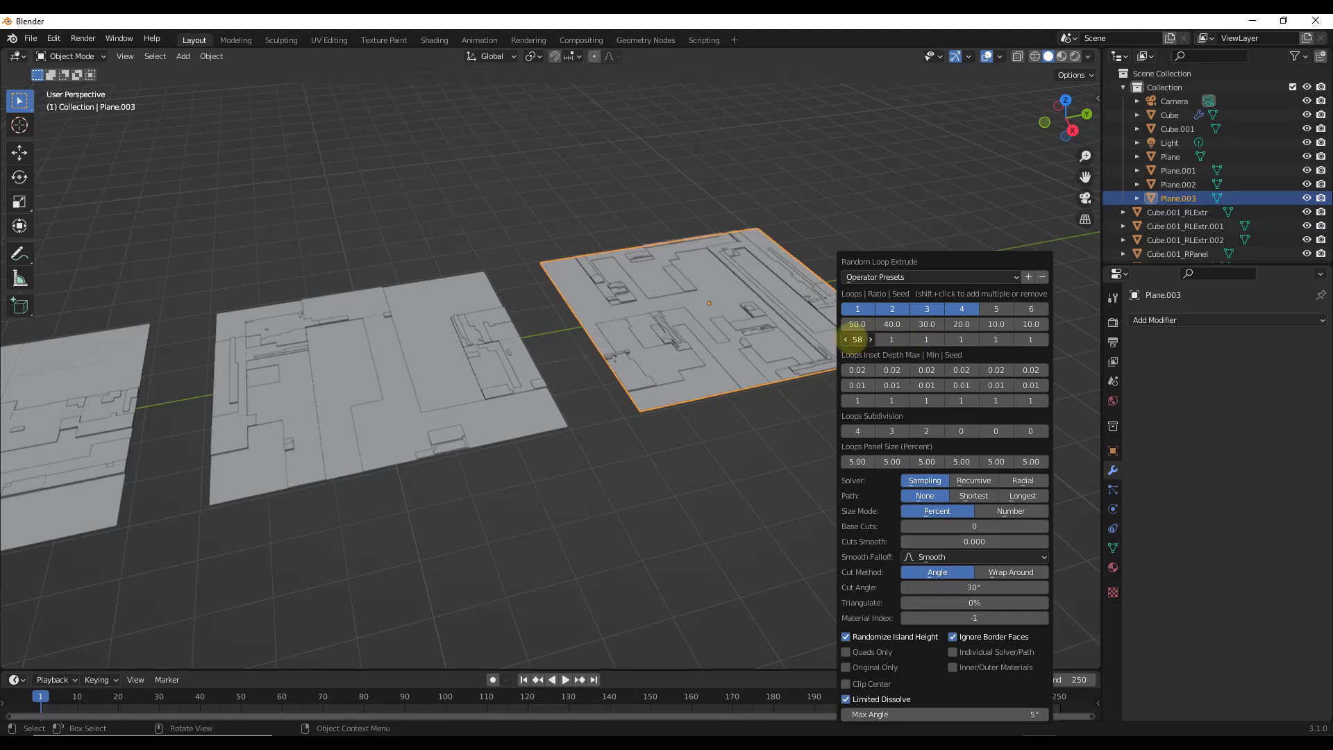
pyautogui.moveTo(809, 340); pyautogui.dragTo(747, 356)
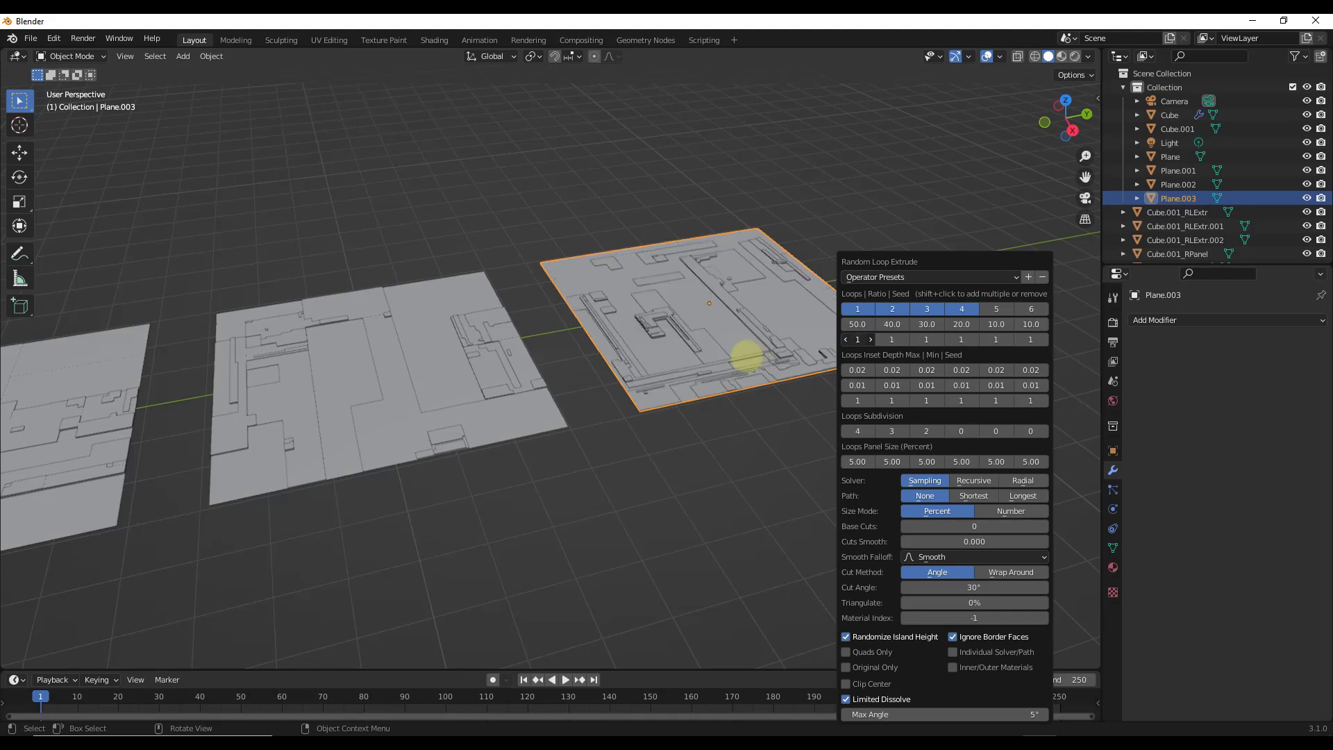
pyautogui.moveTo(727, 365); pyautogui.dragTo(880, 383)
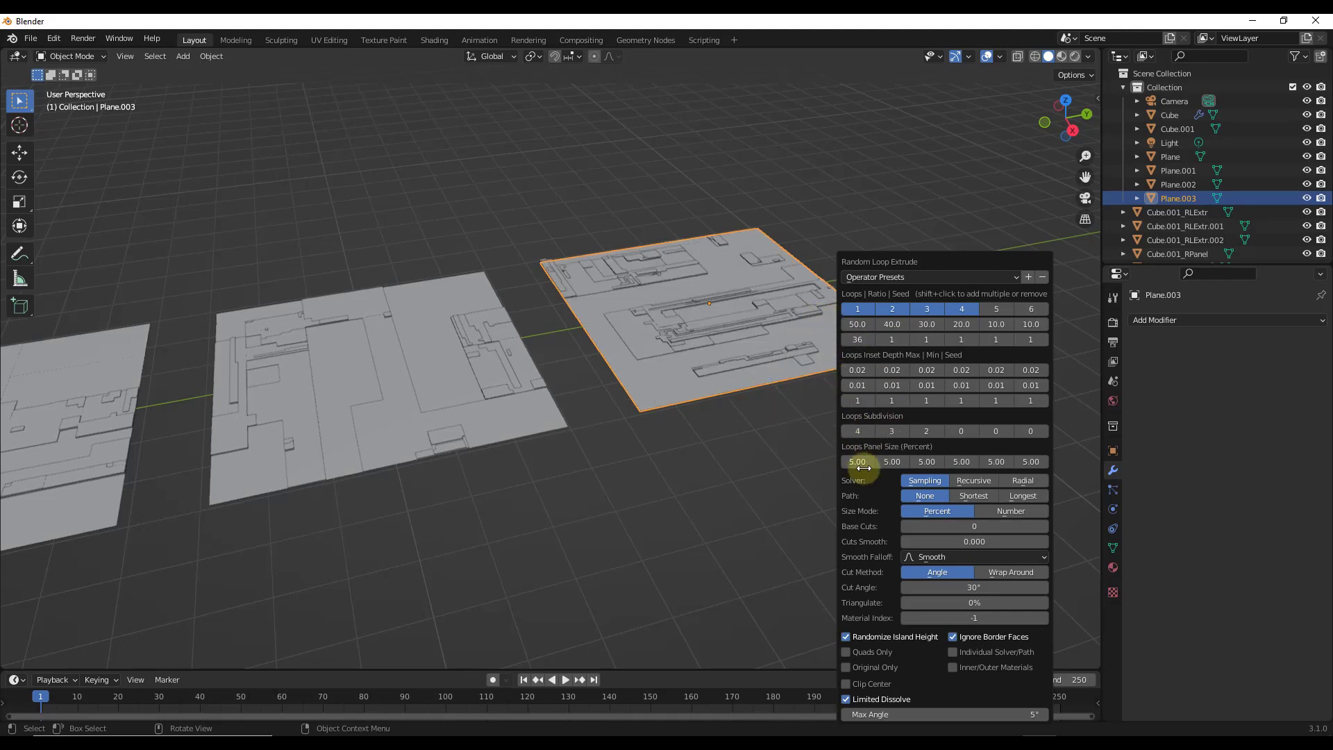
# Step: Settle the first loop's subdivision at 2 and finish the extrusion
pyautogui.click(862, 432)
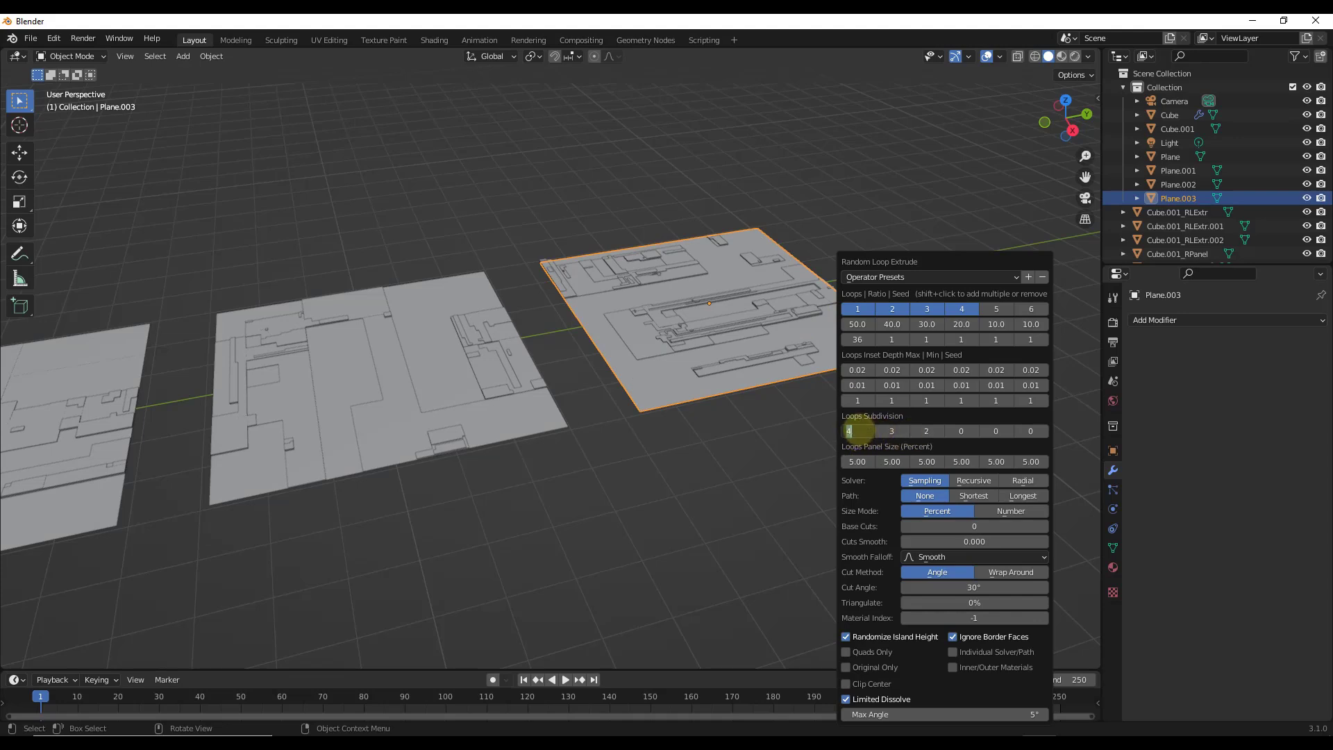
pyautogui.write('3')
pyautogui.press('Return')
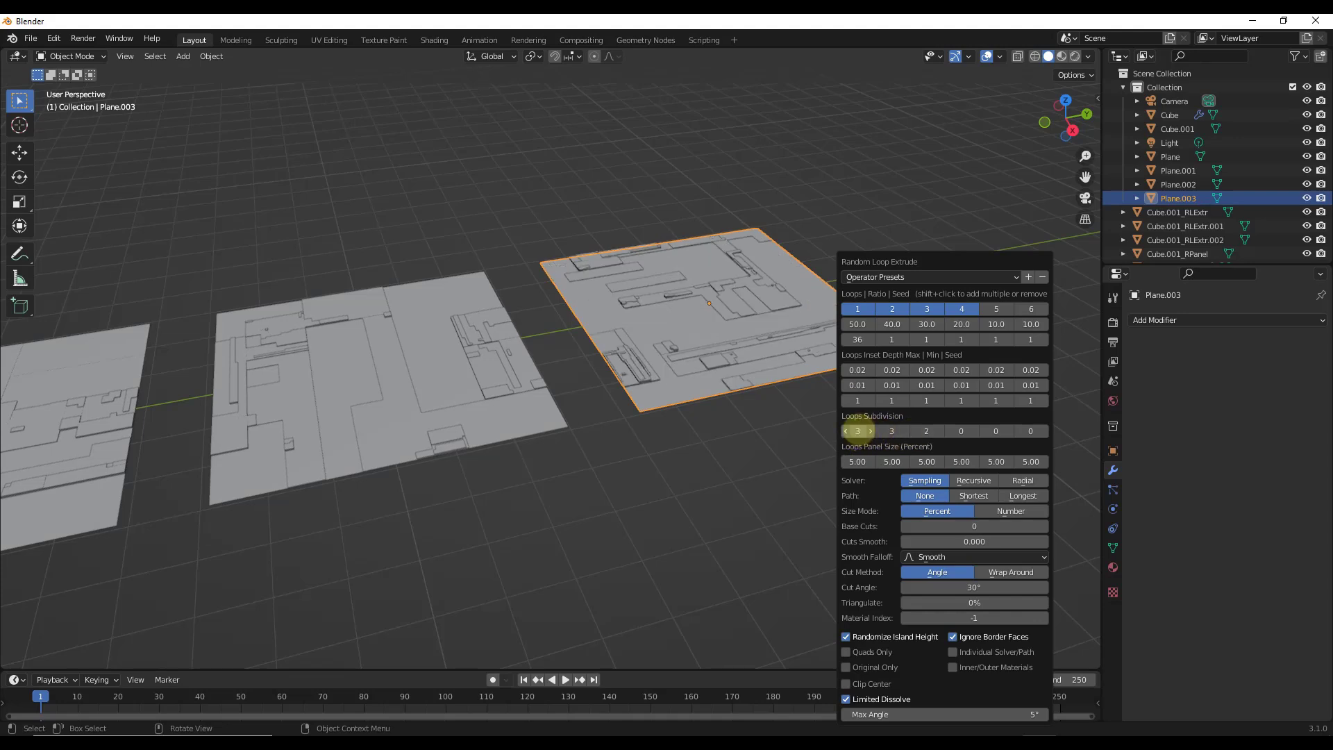
pyautogui.click(845, 431)
pyautogui.click(846, 430)
pyautogui.click(872, 431)
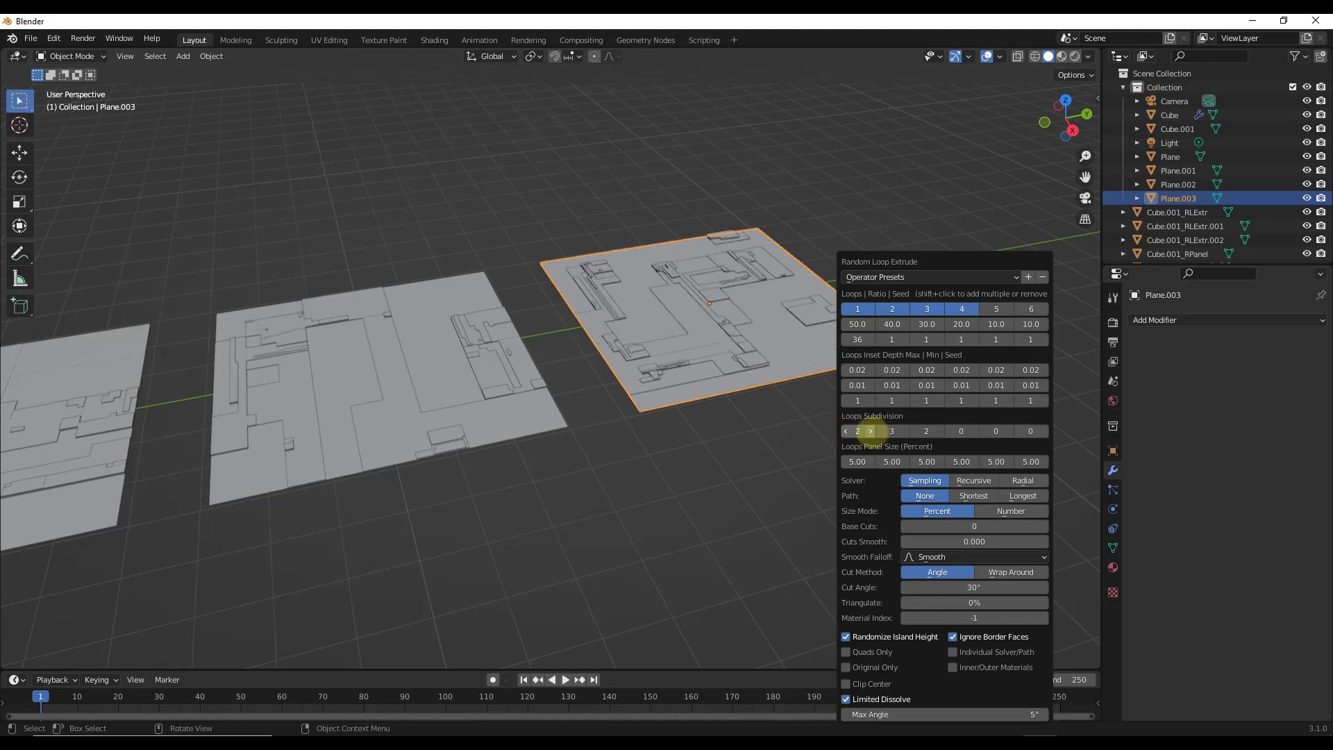
pyautogui.click(872, 432)
pyautogui.click(870, 431)
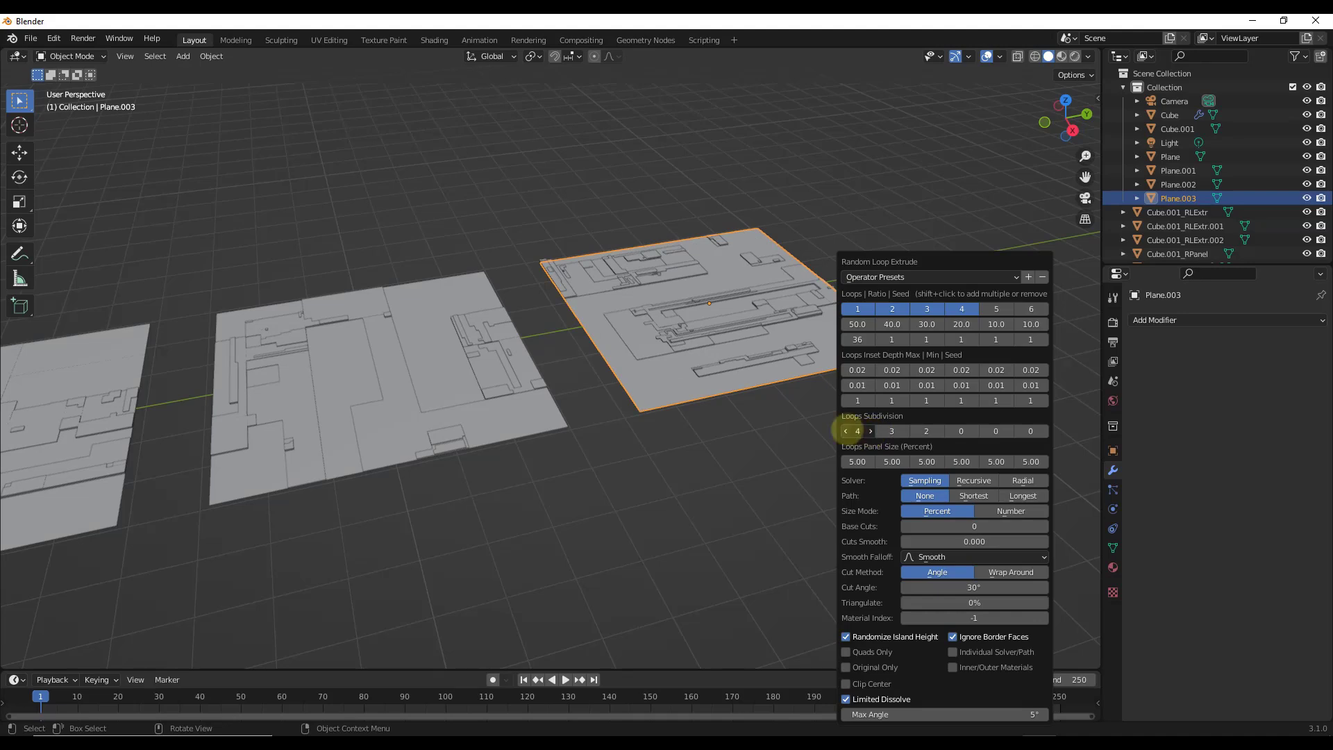
pyautogui.click(846, 431)
pyautogui.click(847, 430)
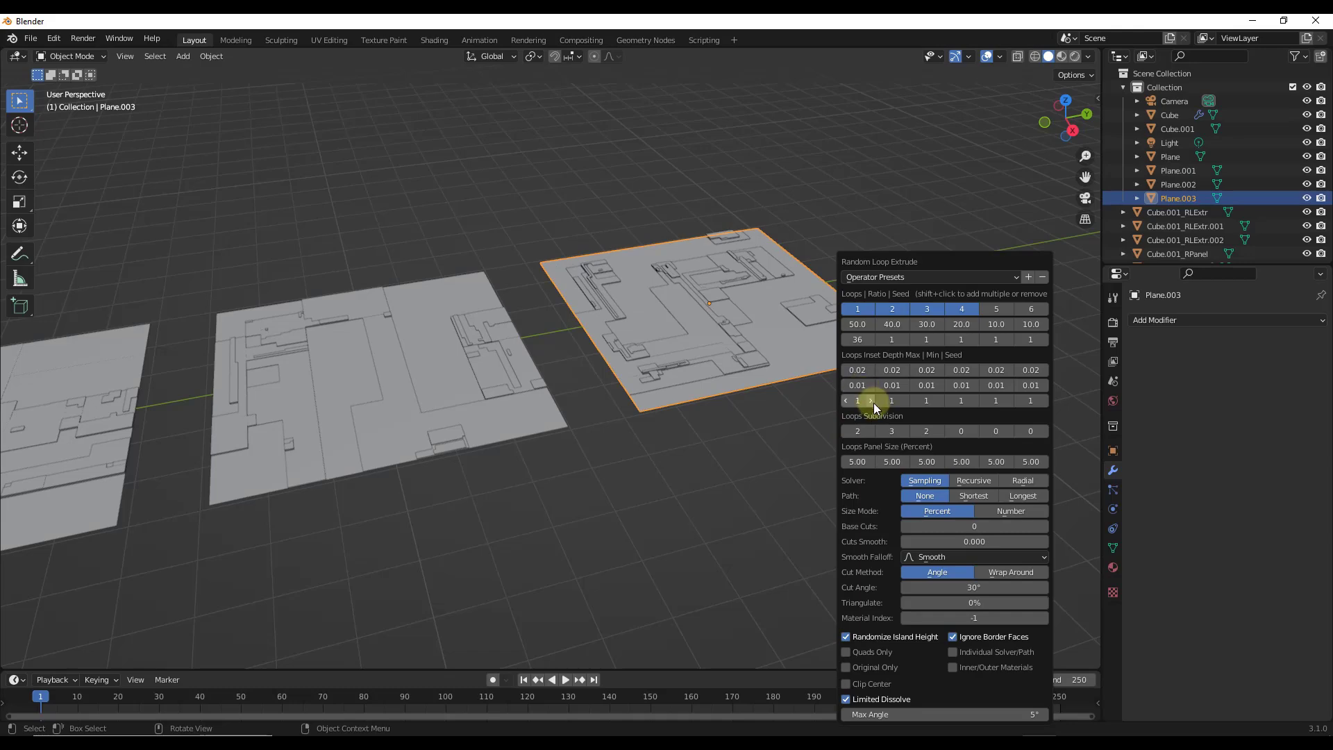
pyautogui.click(721, 300)
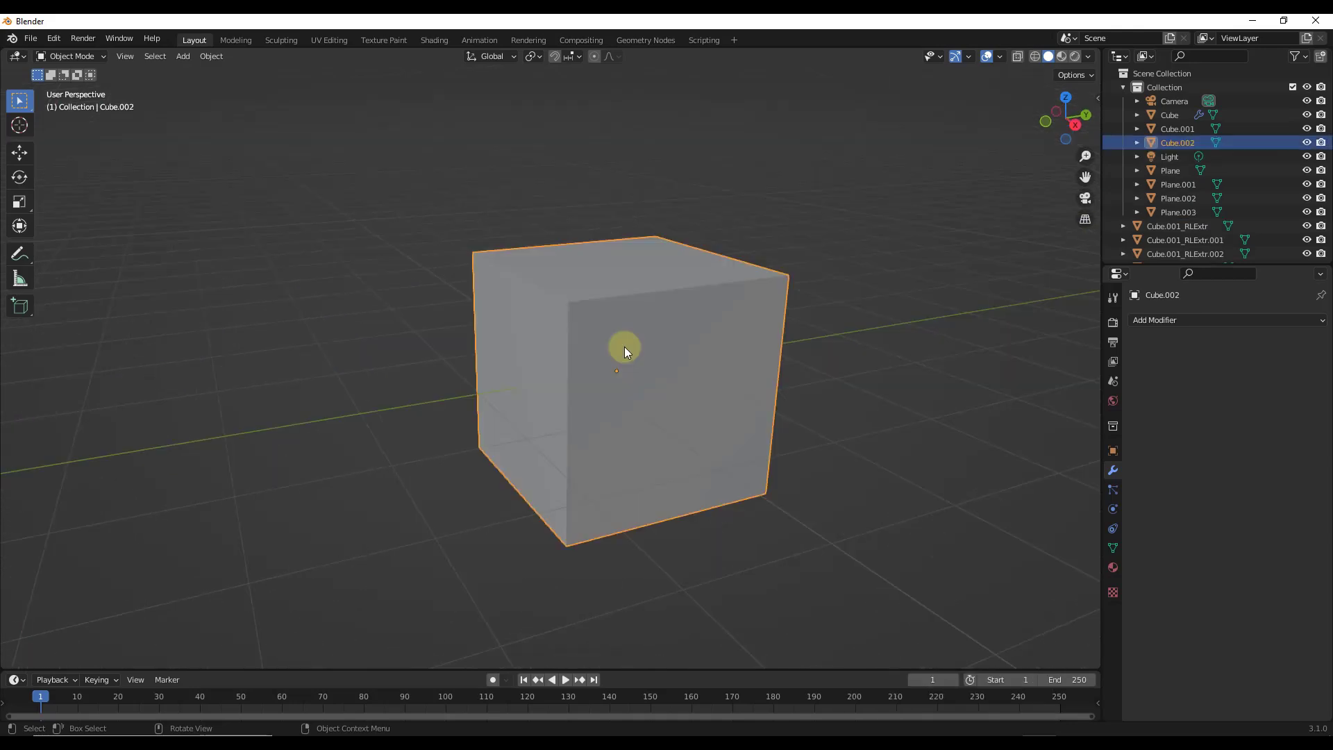
# Step: In Edit Mode, select the cube's front, top and left faces, then return to Object Mode
pyautogui.press('Tab')
pyautogui.click(628, 351)
pyautogui.keyDown('shift'); pyautogui.click(586, 291); pyautogui.keyUp('shift')
pyautogui.keyDown('shift'); pyautogui.click(531, 328); pyautogui.keyUp('shift')
pyautogui.moveTo(610, 366); pyautogui.dragTo(628, 379, button='middle')
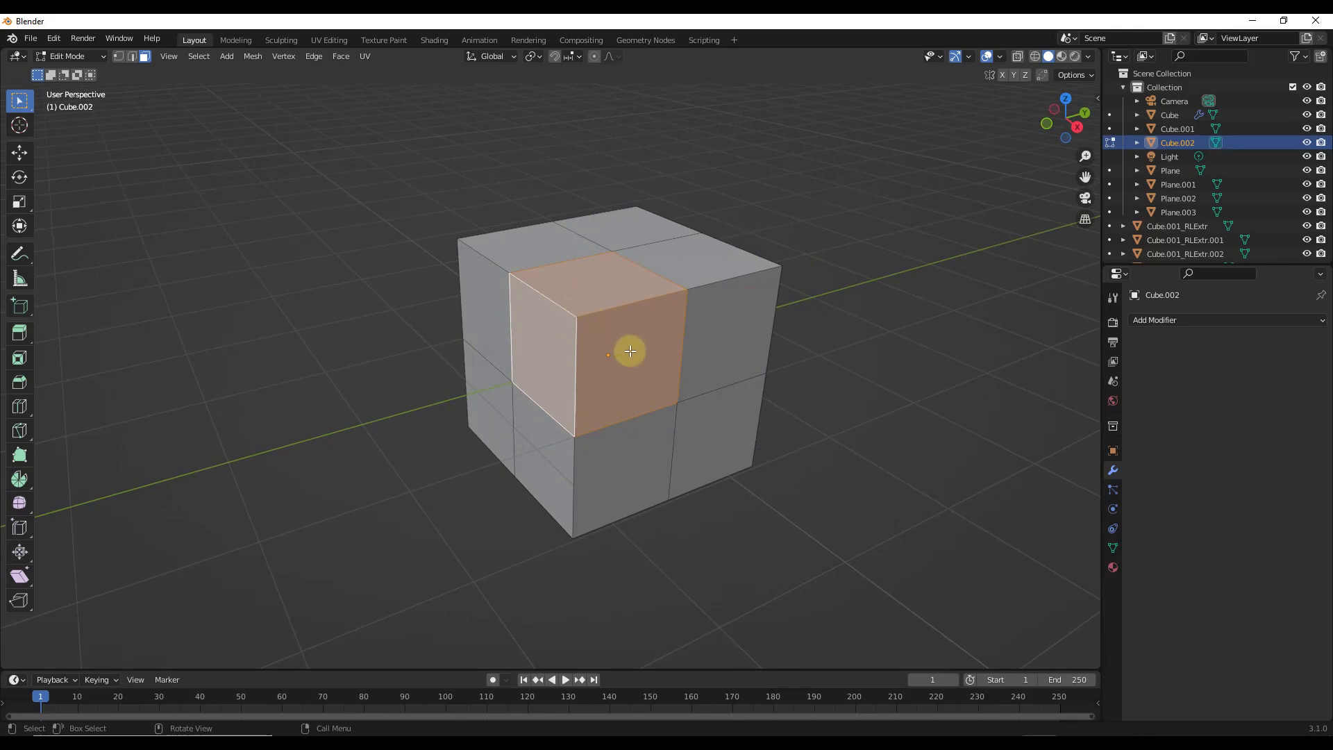
pyautogui.press('Tab')
# Step: Apply Random Flow Auto Mirror to Cube.002 across X, Y and Z, then check it in Edit Mode
pyautogui.hotkey('shift', 'q')
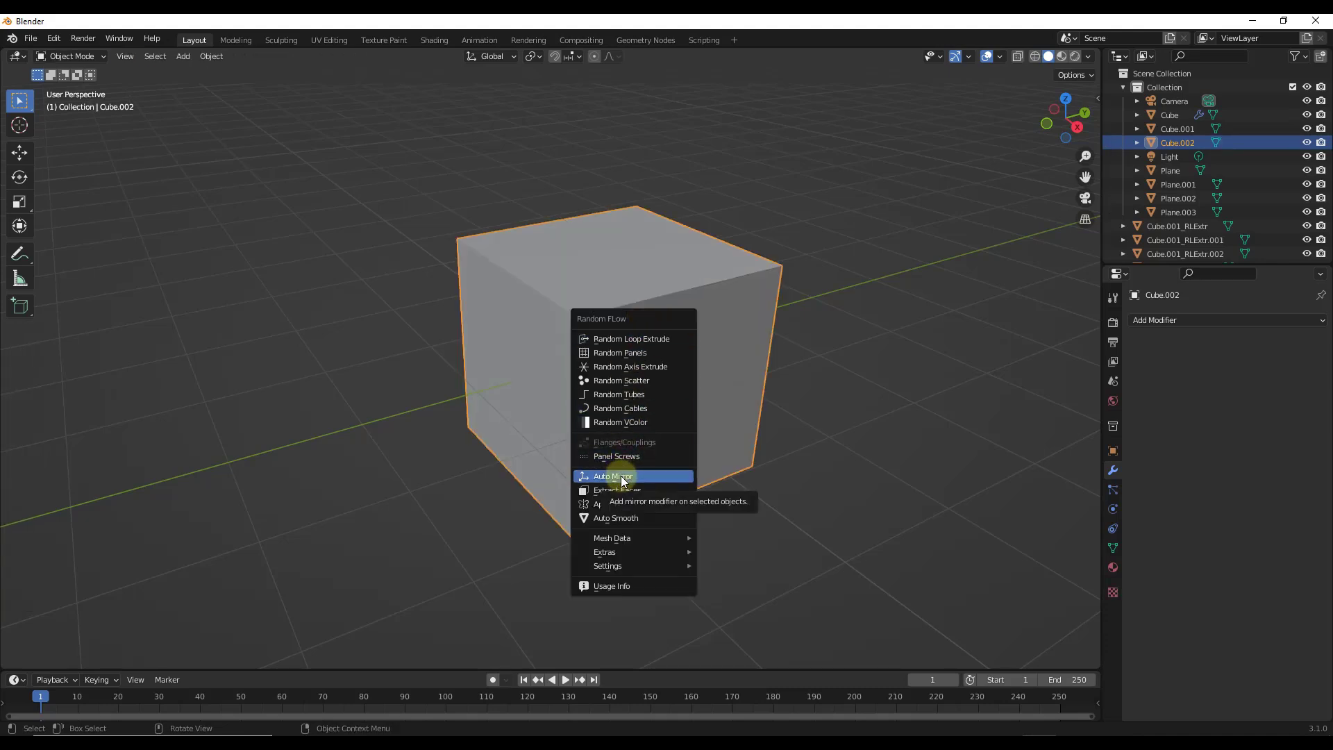
pyautogui.press('Escape')
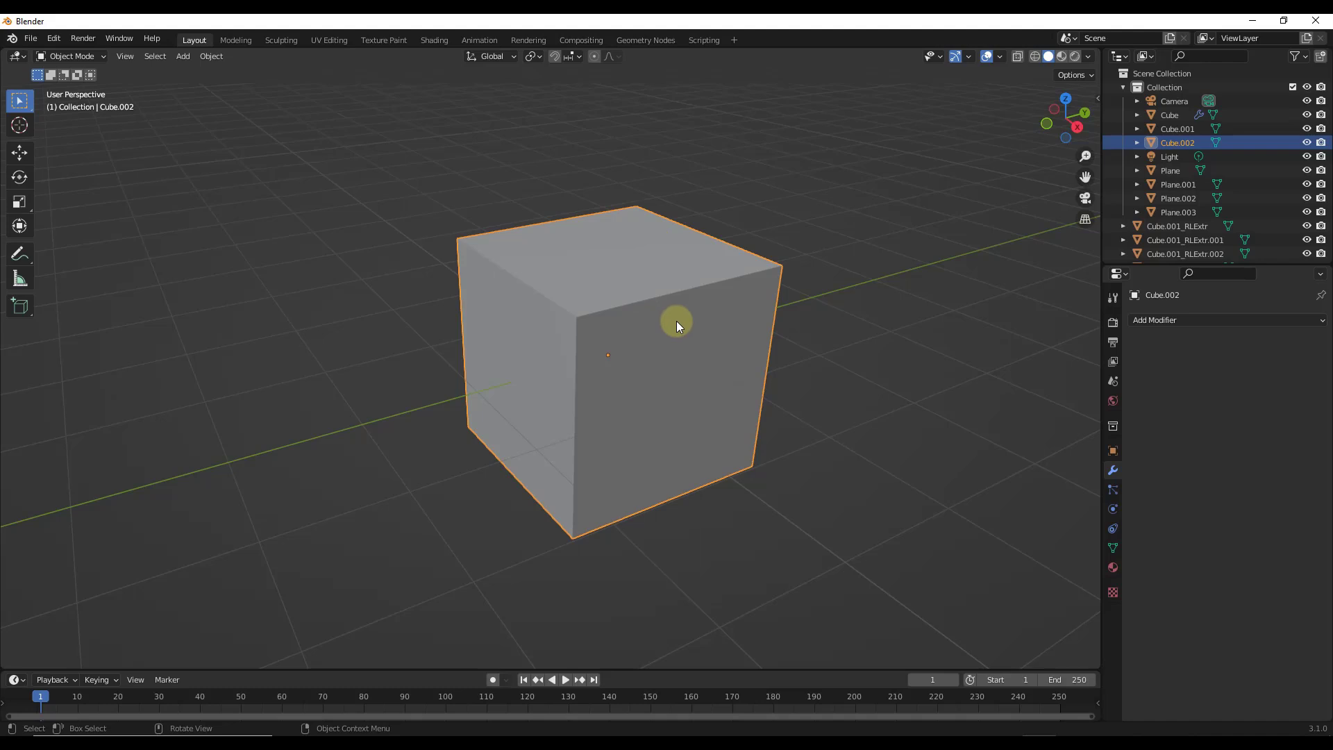
pyautogui.hotkey('shift', 'alt', 'q')
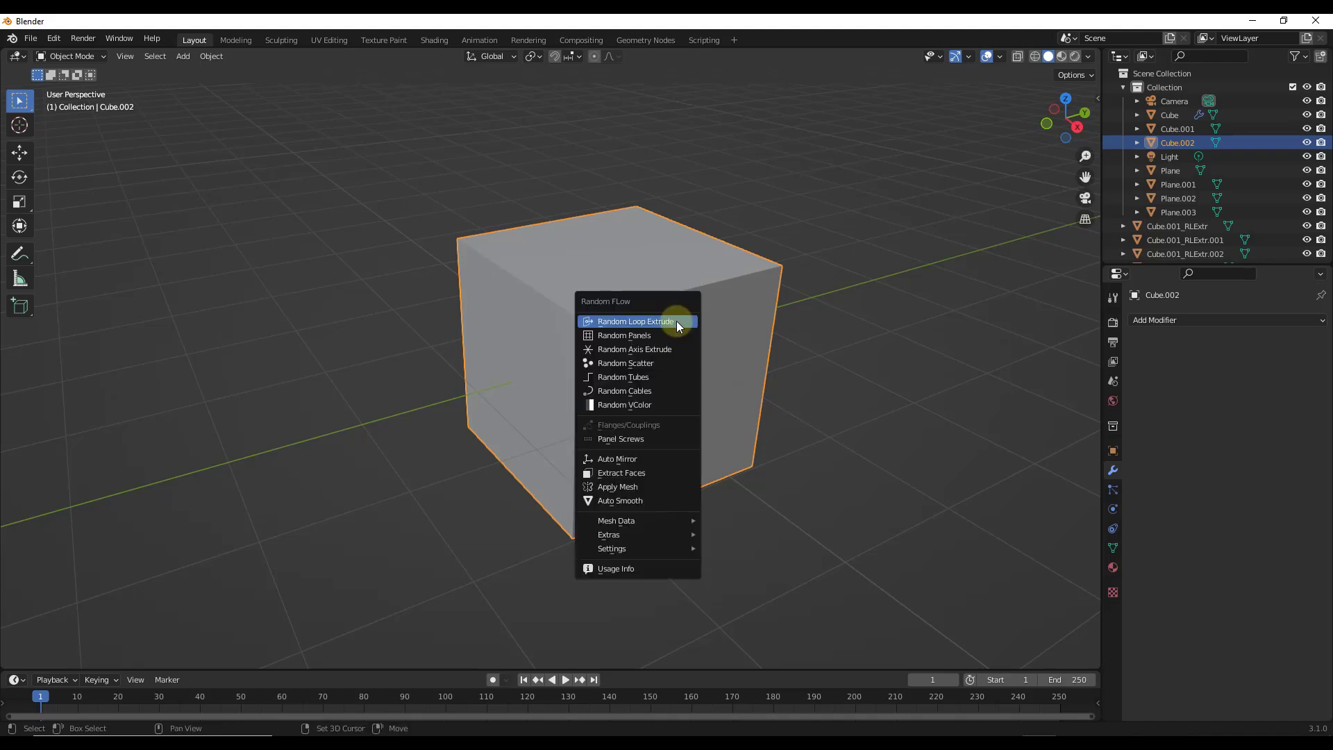
pyautogui.click(639, 461)
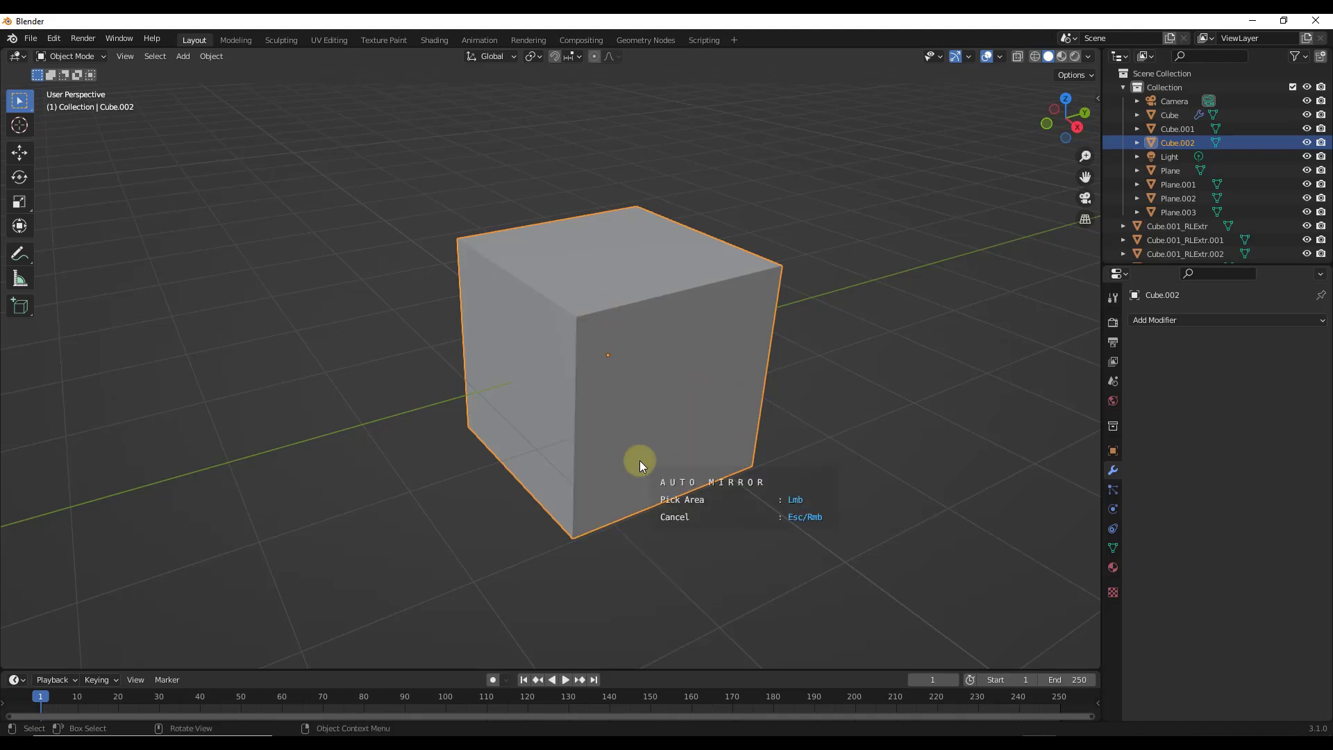
pyautogui.click(639, 357)
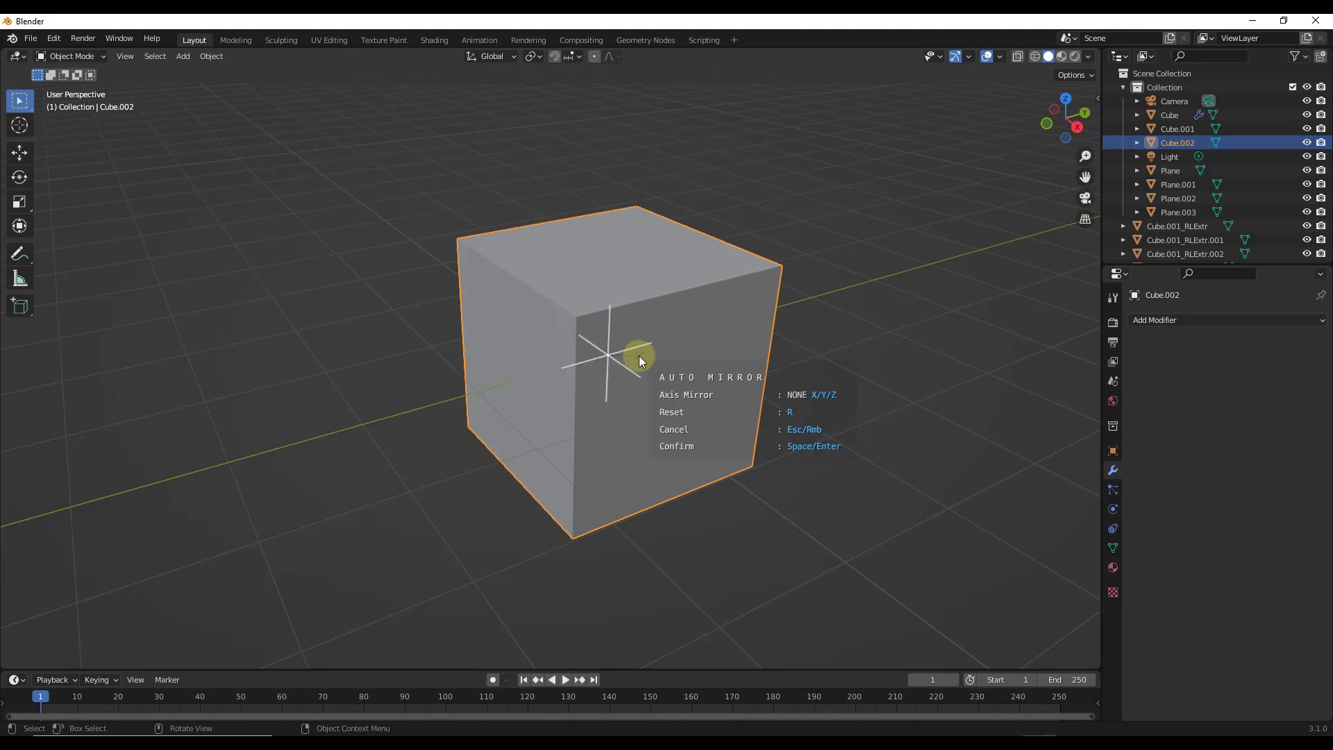
pyautogui.press('x')
pyautogui.press('y')
pyautogui.press('z')
pyautogui.press('z')
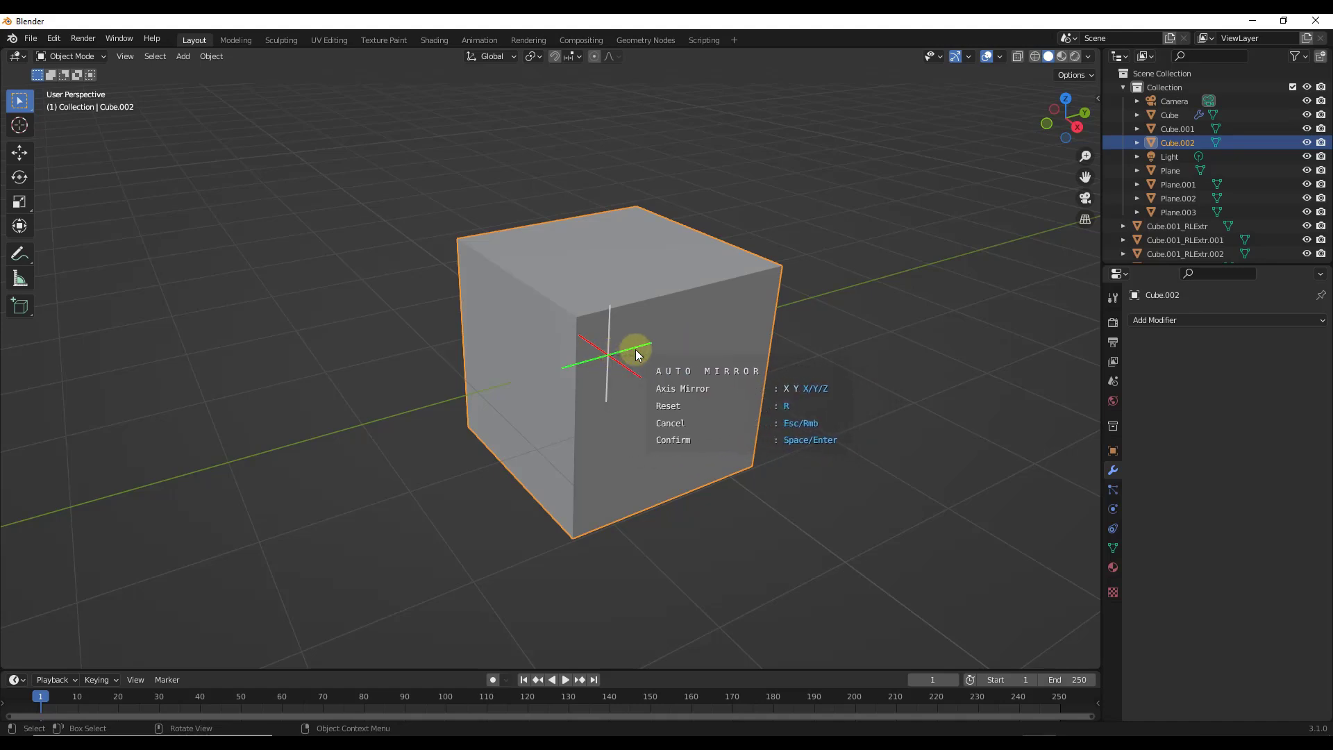
pyautogui.press('Return')
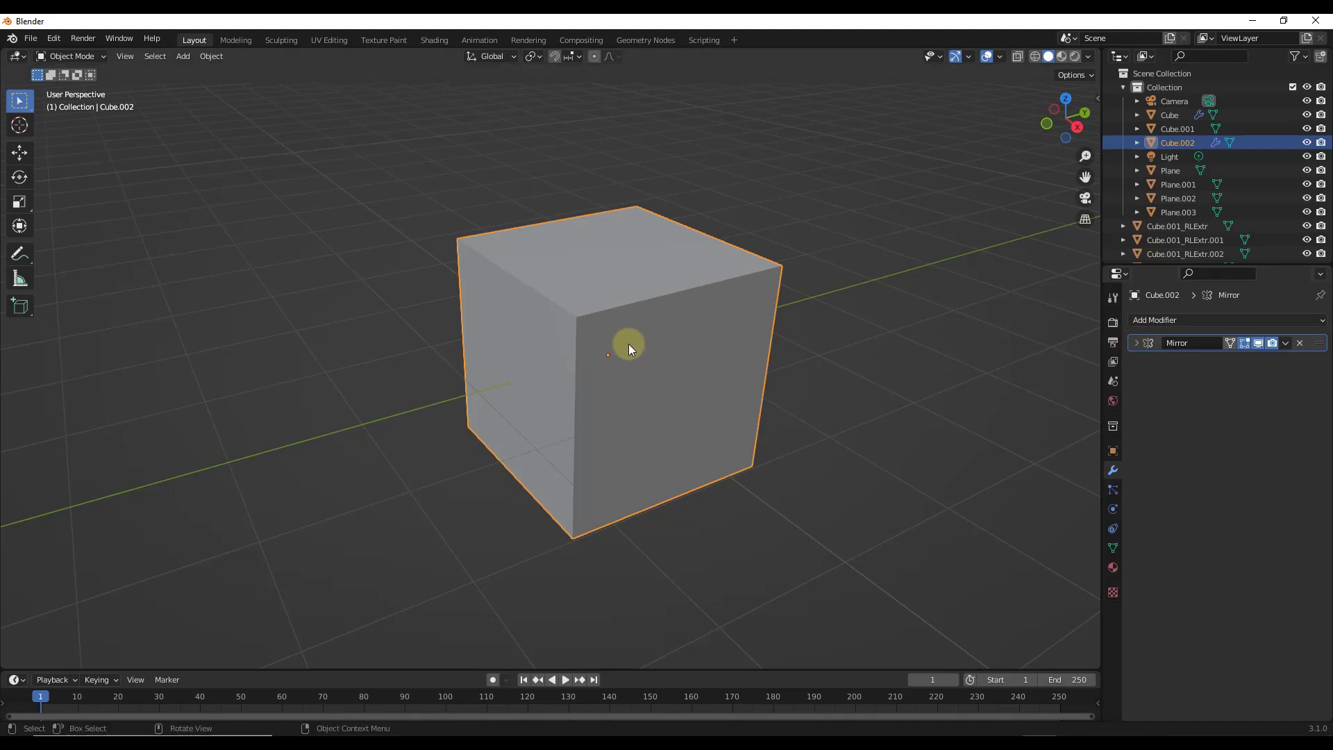
pyautogui.press('Tab')
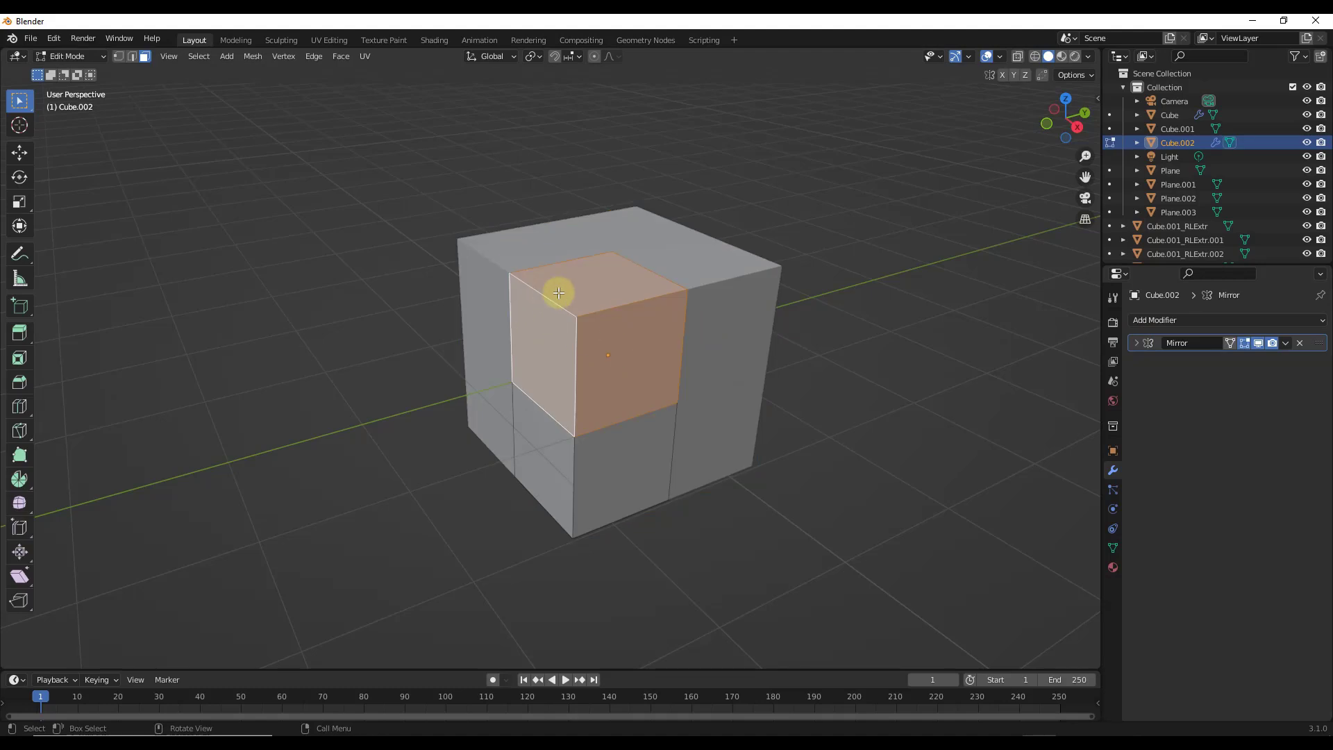
pyautogui.press('Tab')
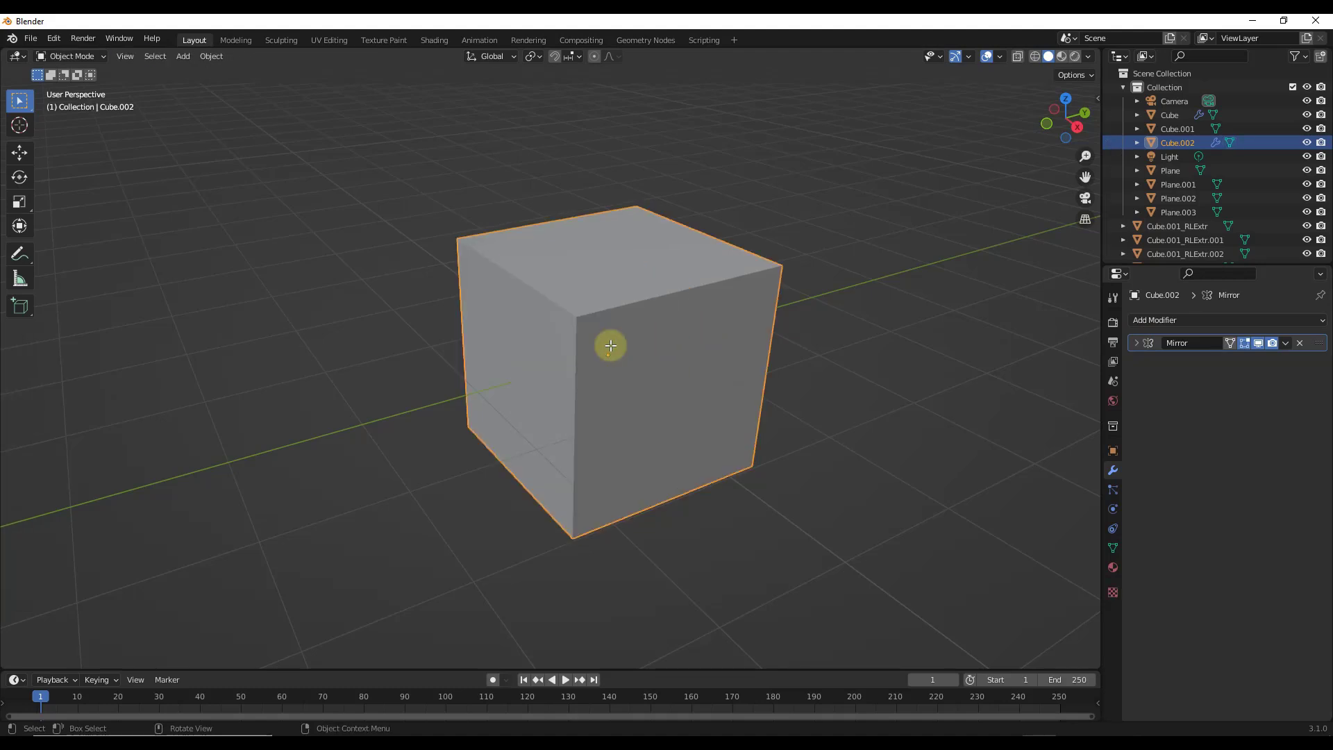
# Step: Add Random Panels to Cube.002 with panel size about 30%, then select Cube.002_RPanel
pyautogui.press('q')
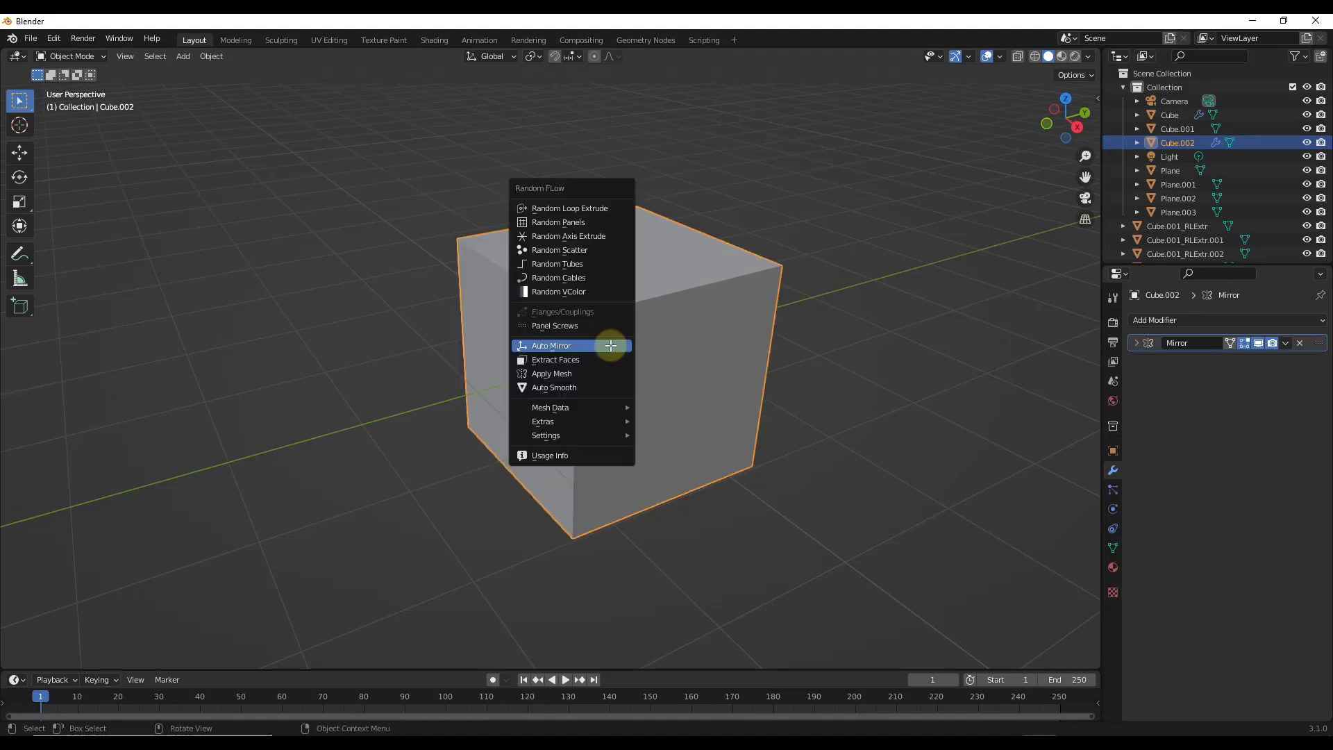
pyautogui.click(579, 227)
pyautogui.moveTo(670, 233); pyautogui.dragTo(912, 224)
pyautogui.moveTo(919, 318); pyautogui.dragTo(967, 331)
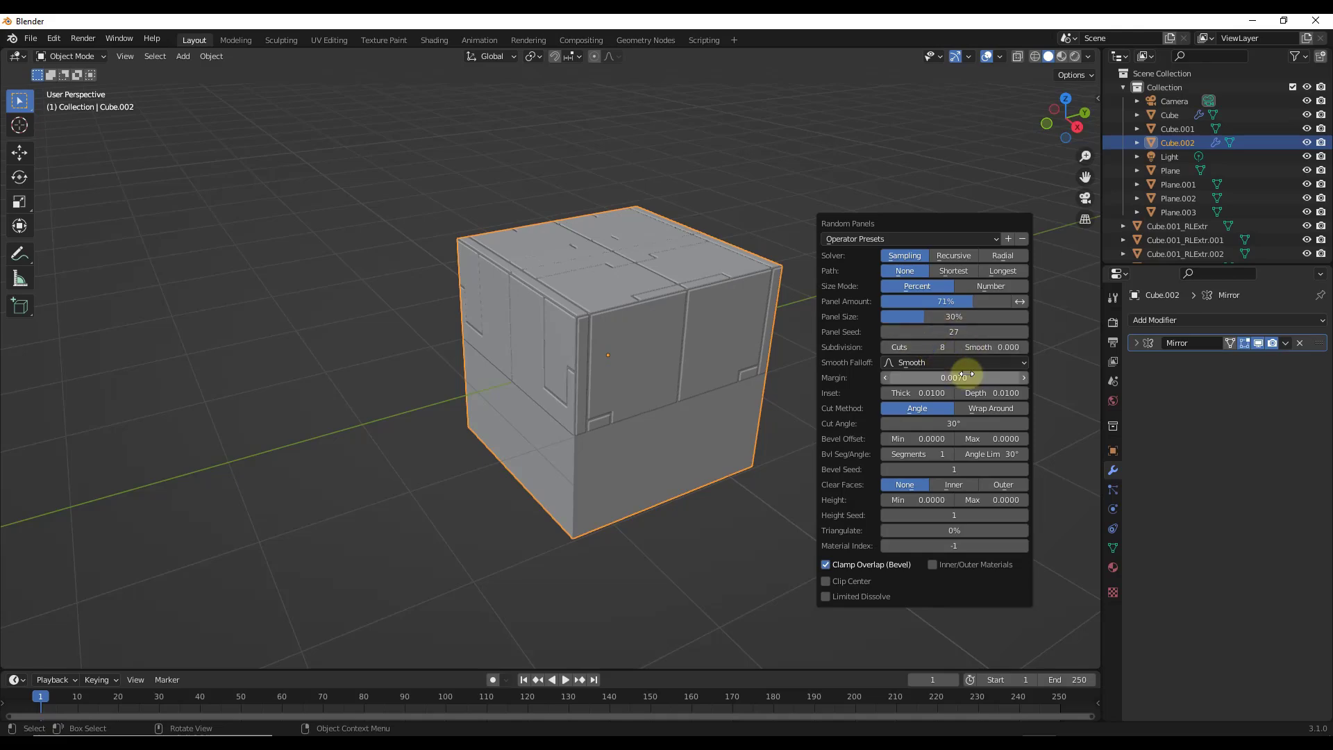
pyautogui.click(685, 381)
pyautogui.moveTo(685, 381); pyautogui.dragTo(644, 326, button='middle')
pyautogui.click(645, 326)
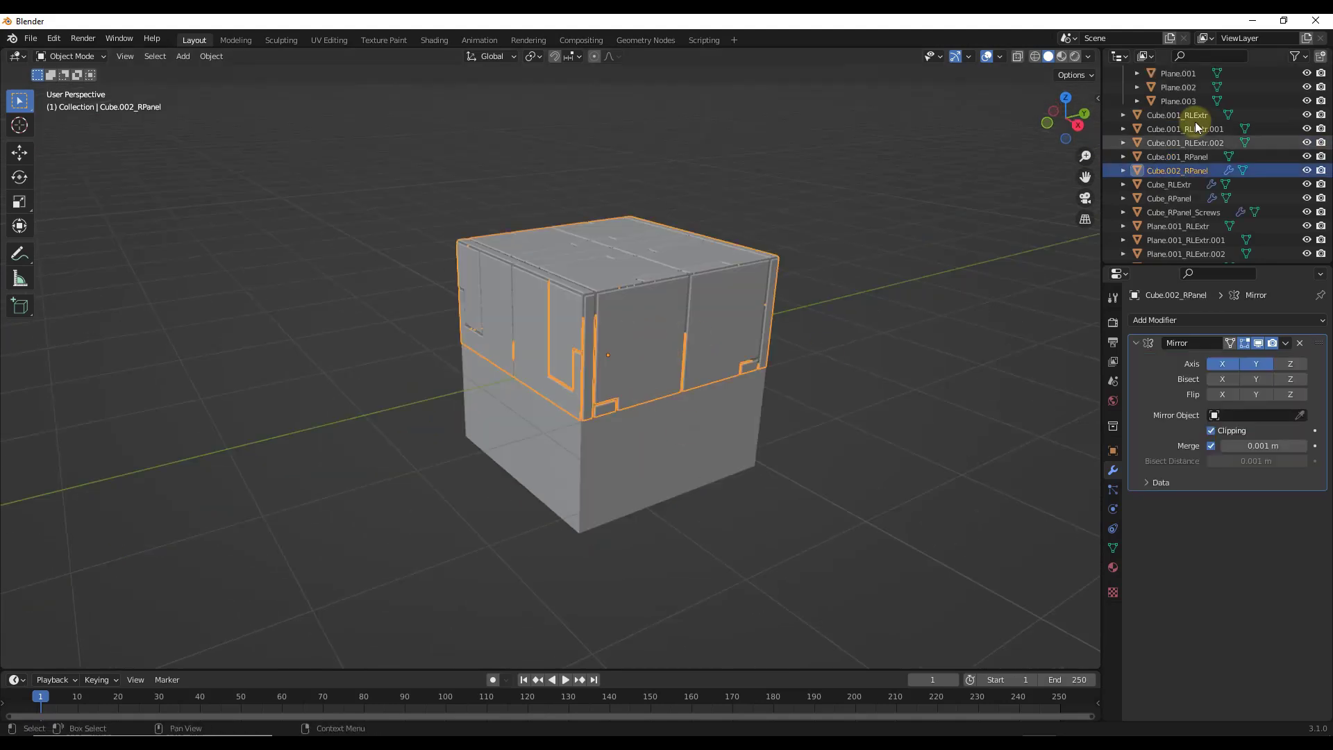
# Step: Enable Z in Cube.002_RPanel's Mirror modifier, toggling Y and Z off and on to compare
pyautogui.scroll(4, 628, 316)
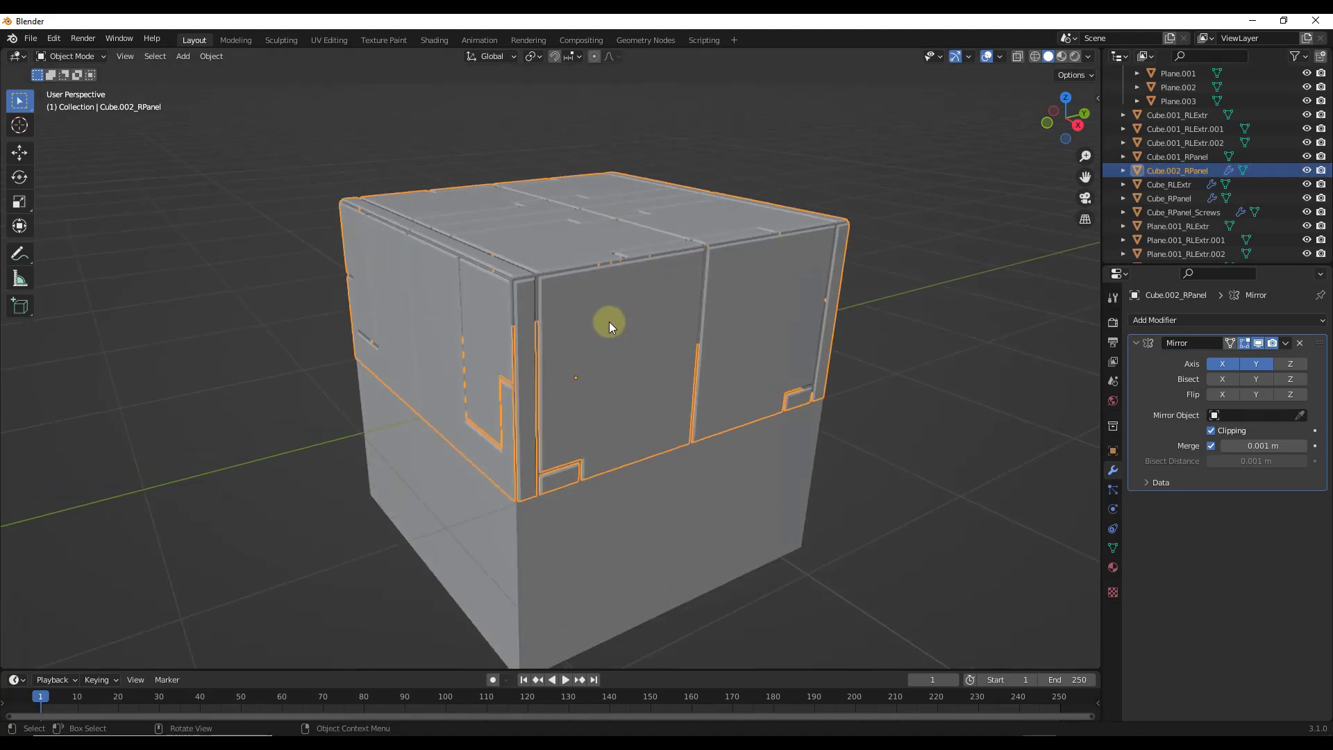
pyautogui.scroll(-1, 546, 327)
pyautogui.scroll(-1, 576, 310)
pyautogui.click(1290, 364)
pyautogui.click(1255, 364)
pyautogui.click(1288, 364)
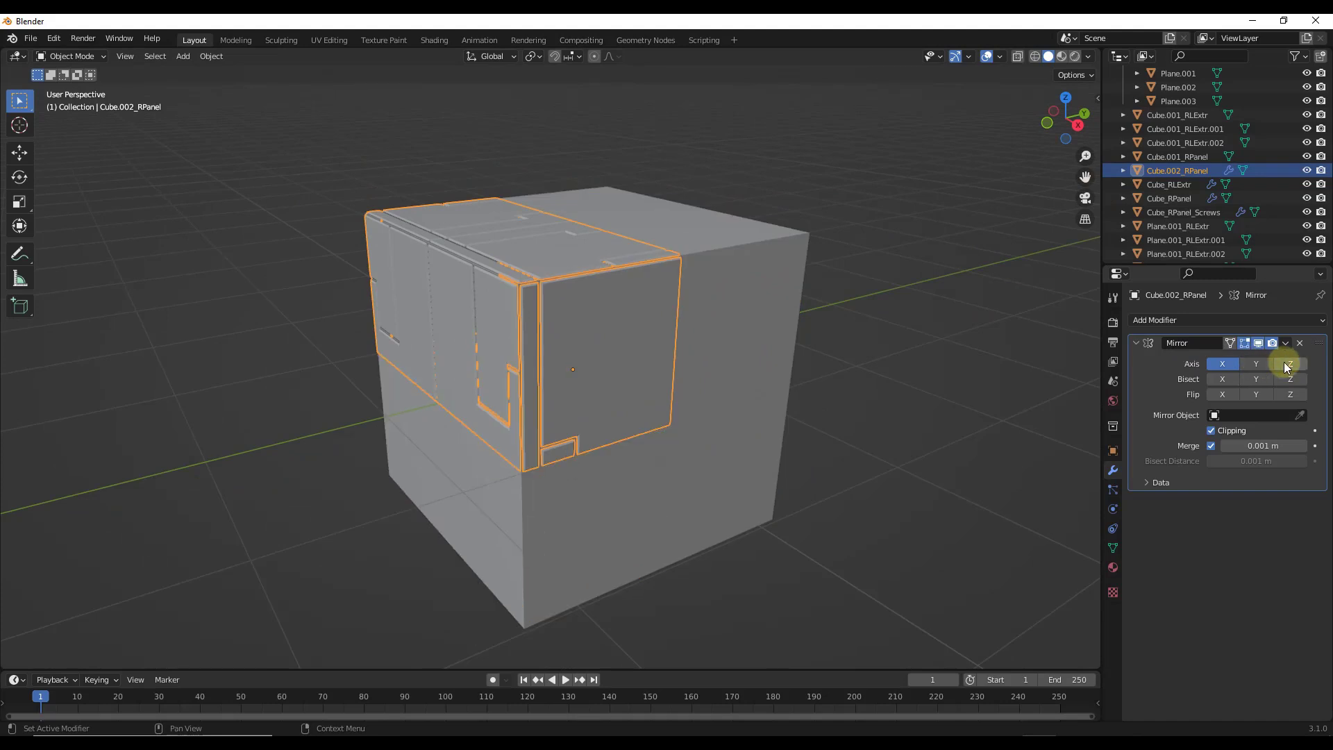
pyautogui.click(1255, 364)
pyautogui.click(1290, 363)
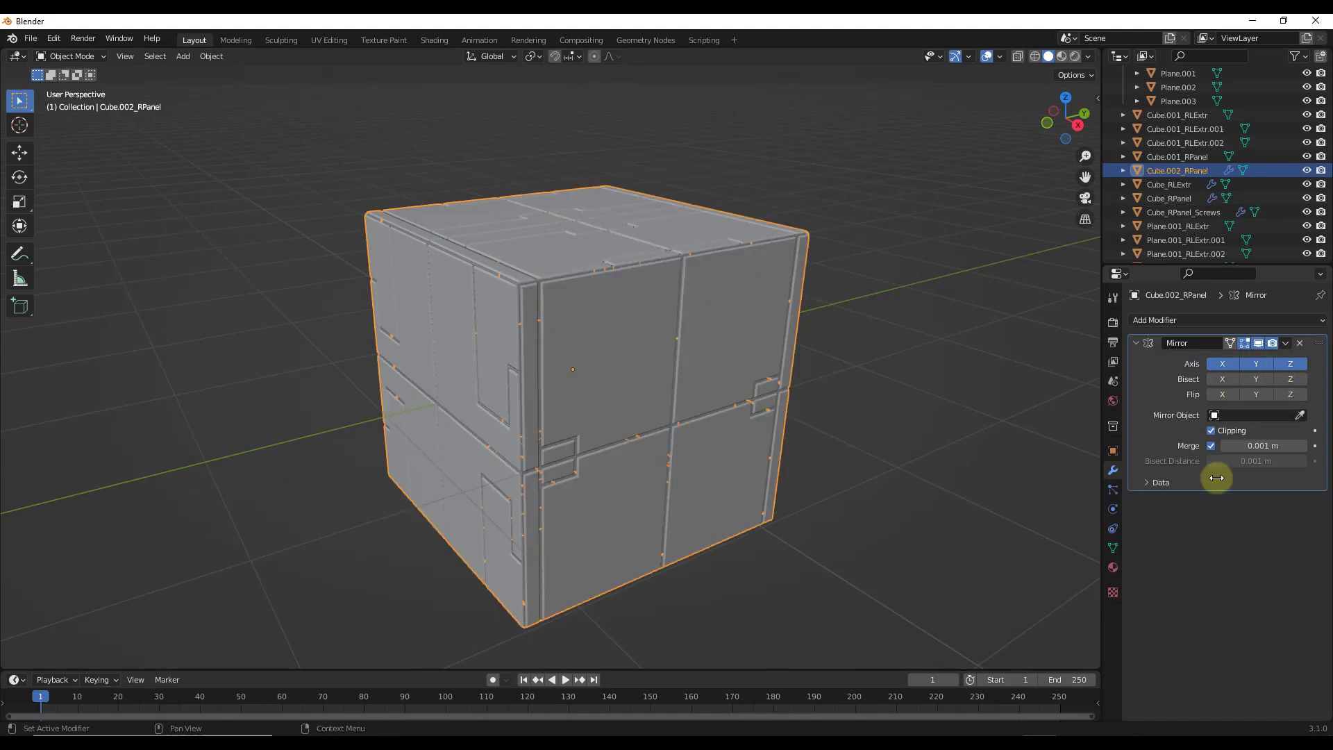
# Step: Reselect Cube.002_RPanel and tilt the view to show its paneled top face
pyautogui.click(935, 426)
pyautogui.scroll(-3, 673, 366)
pyautogui.scroll(2, 638, 357)
pyautogui.scroll(-1, 610, 340)
pyautogui.moveTo(611, 277); pyautogui.dragTo(613, 315, button='middle')
pyautogui.click(618, 232)
pyautogui.scroll(2, 615, 241)
pyautogui.click(615, 244)
pyautogui.click(615, 244)
pyautogui.moveTo(615, 250); pyautogui.dragTo(631, 239, button='middle')
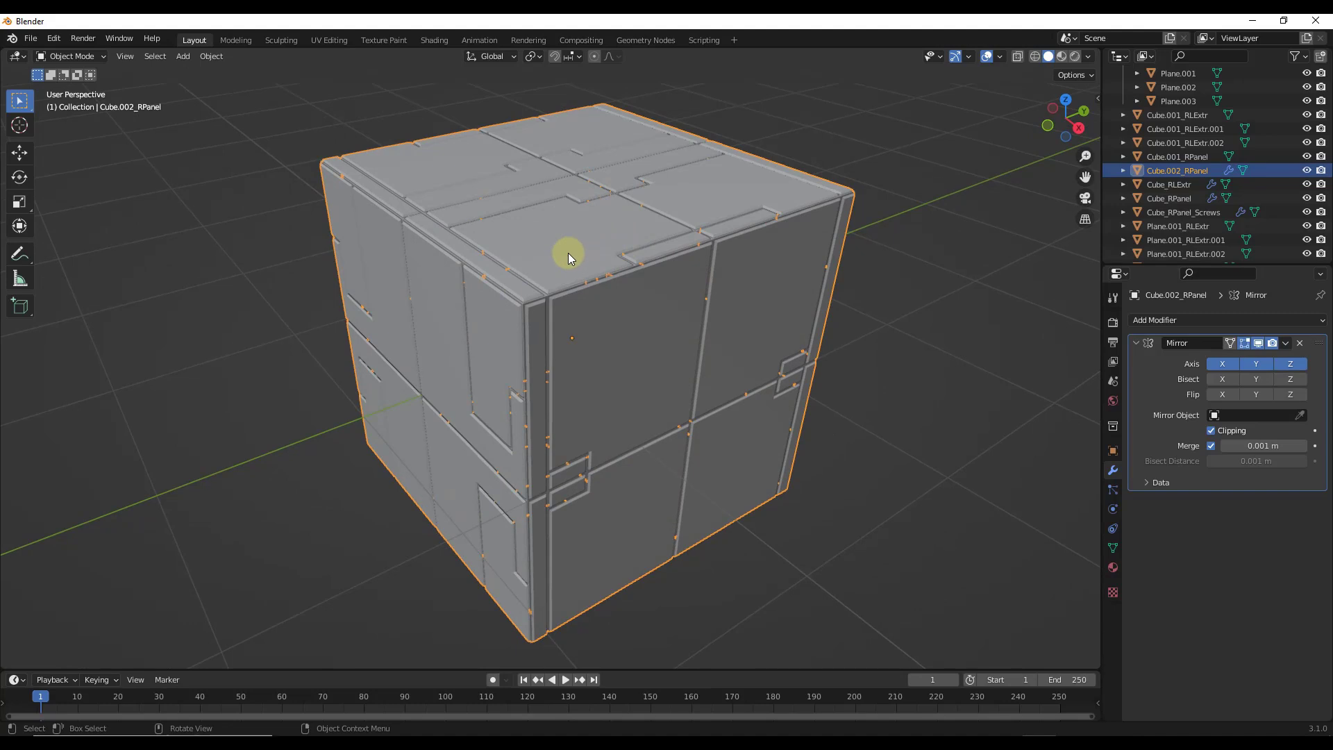
pyautogui.moveTo(560, 256); pyautogui.dragTo(554, 266, button='middle')
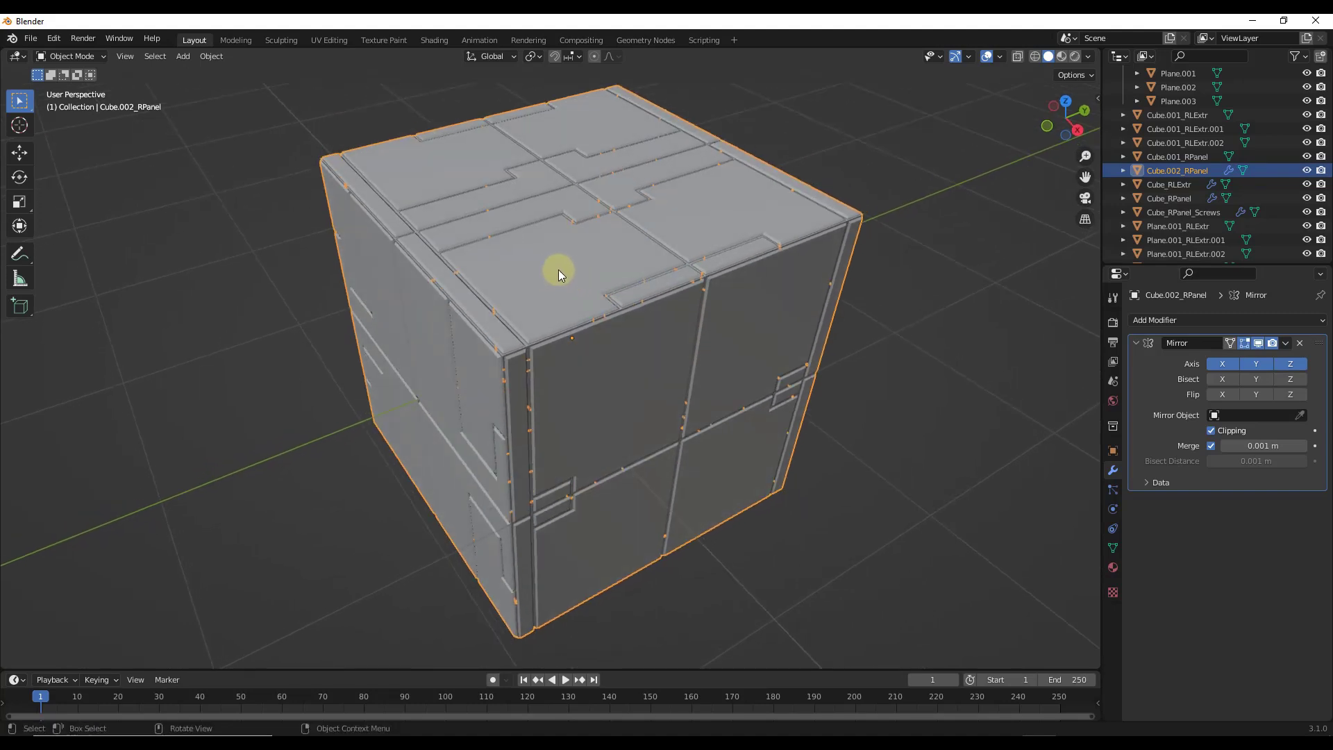
pyautogui.scroll(2, 558, 269)
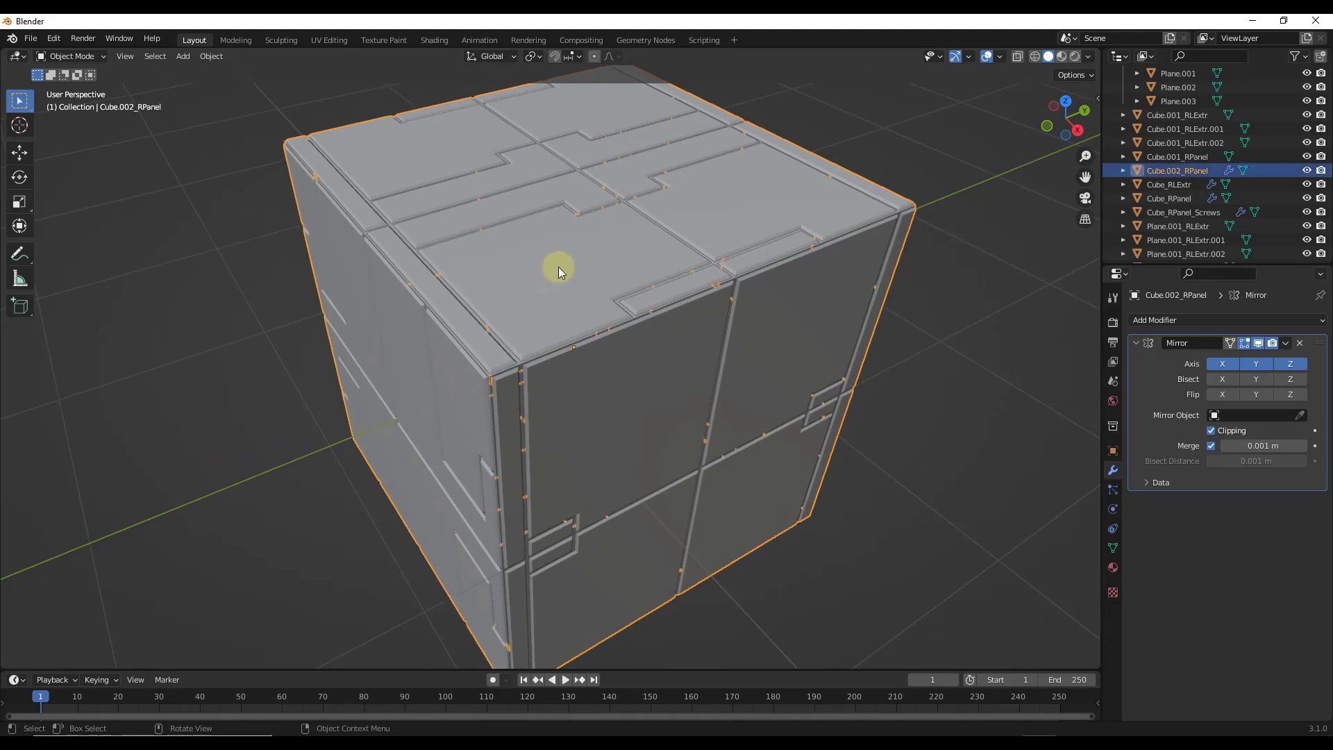
# Step: In Edit Mode from top view, box-select blocks of top panel and notch faces
pyautogui.press('Tab')
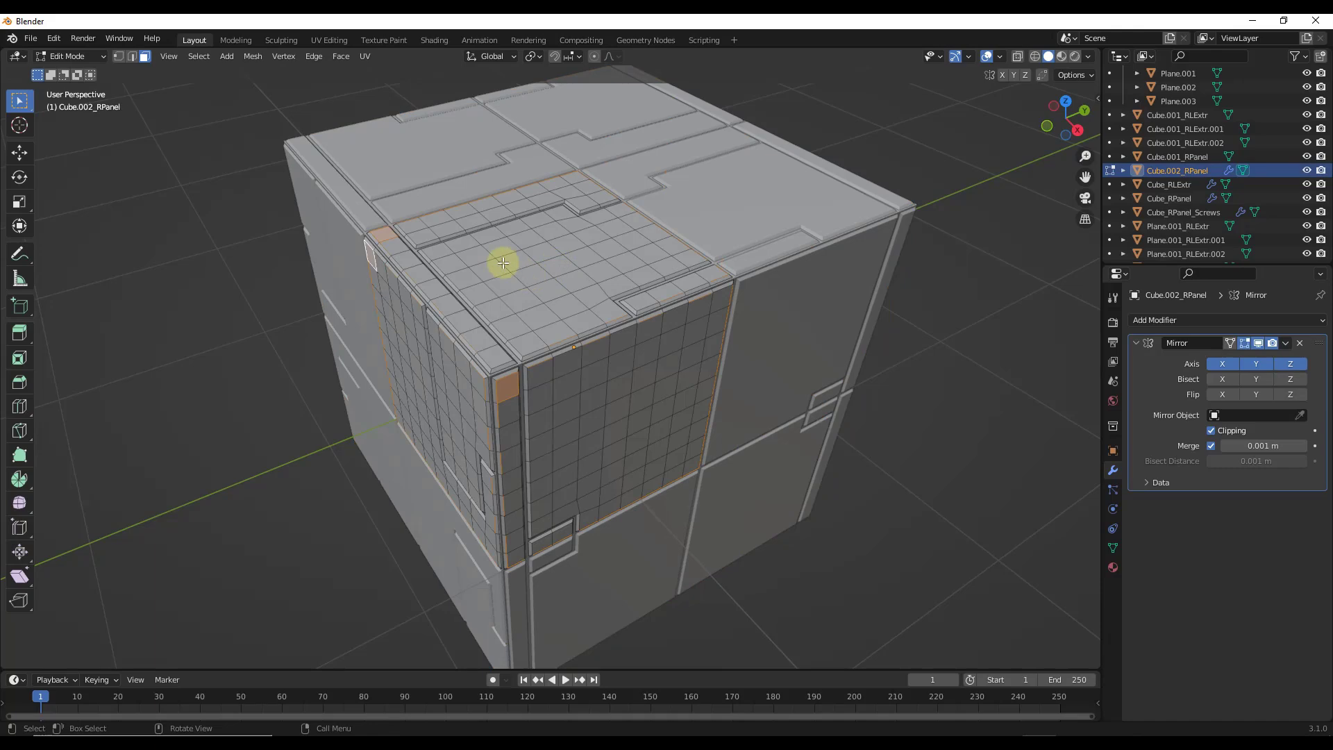
pyautogui.moveTo(542, 277); pyautogui.dragTo(474, 239, button='middle')
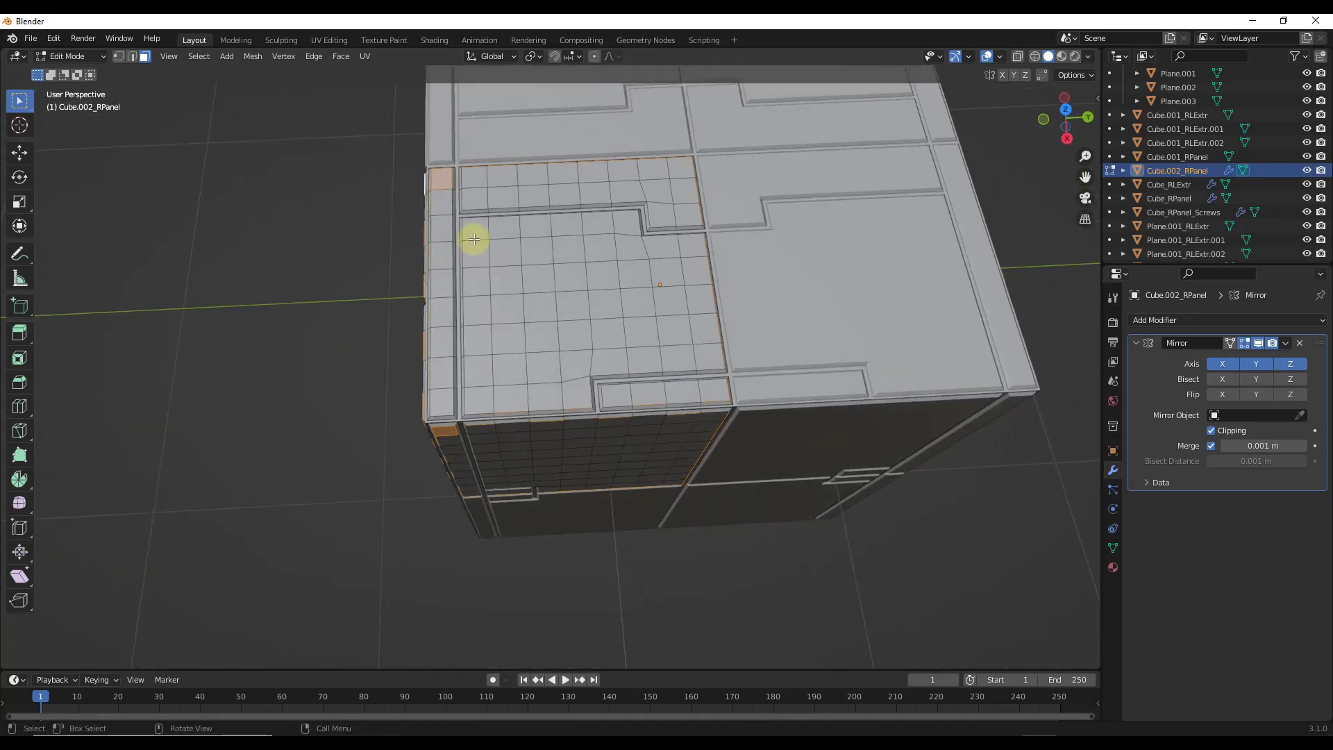
pyautogui.click(1064, 112)
pyautogui.moveTo(426, 255); pyautogui.dragTo(574, 395)
pyautogui.moveTo(456, 194); pyautogui.dragTo(583, 229)
pyautogui.moveTo(592, 357); pyautogui.dragTo(432, 316, button='middle')
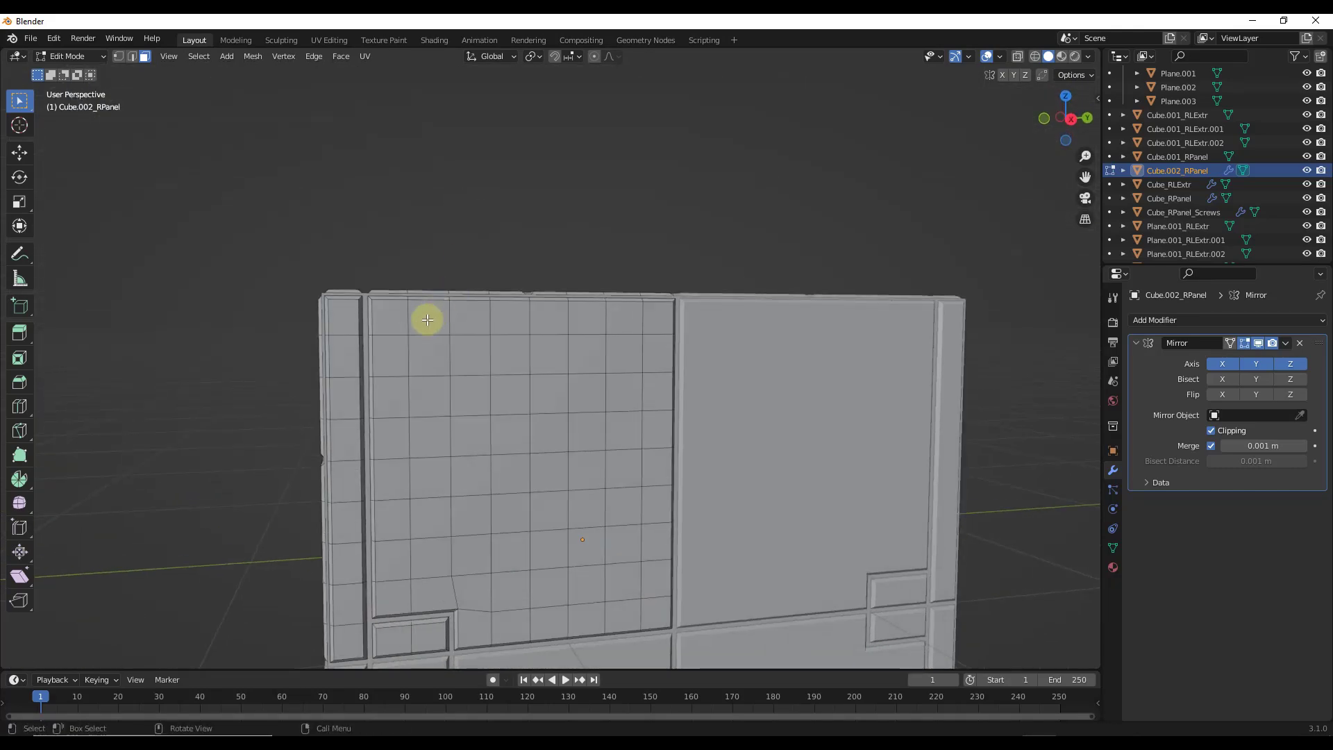
# Step: Add side and front panel faces to the selection, return to Object Mode, and open Random Flow
pyautogui.keyDown('shift'); pyautogui.moveTo(432, 351); pyautogui.dragTo(656, 557); pyautogui.keyUp('shift')
pyautogui.keyDown('shift'); pyautogui.click(553, 583); pyautogui.keyUp('shift')
pyautogui.keyDown('shift'); pyautogui.click(391, 596); pyautogui.keyUp('shift')
pyautogui.moveTo(393, 590); pyautogui.dragTo(512, 598, button='middle')
pyautogui.keyDown('shift'); pyautogui.moveTo(368, 386); pyautogui.dragTo(421, 522); pyautogui.keyUp('shift')
pyautogui.keyDown('shift'); pyautogui.moveTo(452, 385); pyautogui.dragTo(485, 489); pyautogui.keyUp('shift')
pyautogui.moveTo(577, 437); pyautogui.dragTo(550, 428, button='middle')
pyautogui.press('Tab')
pyautogui.scroll(1, 498, 372)
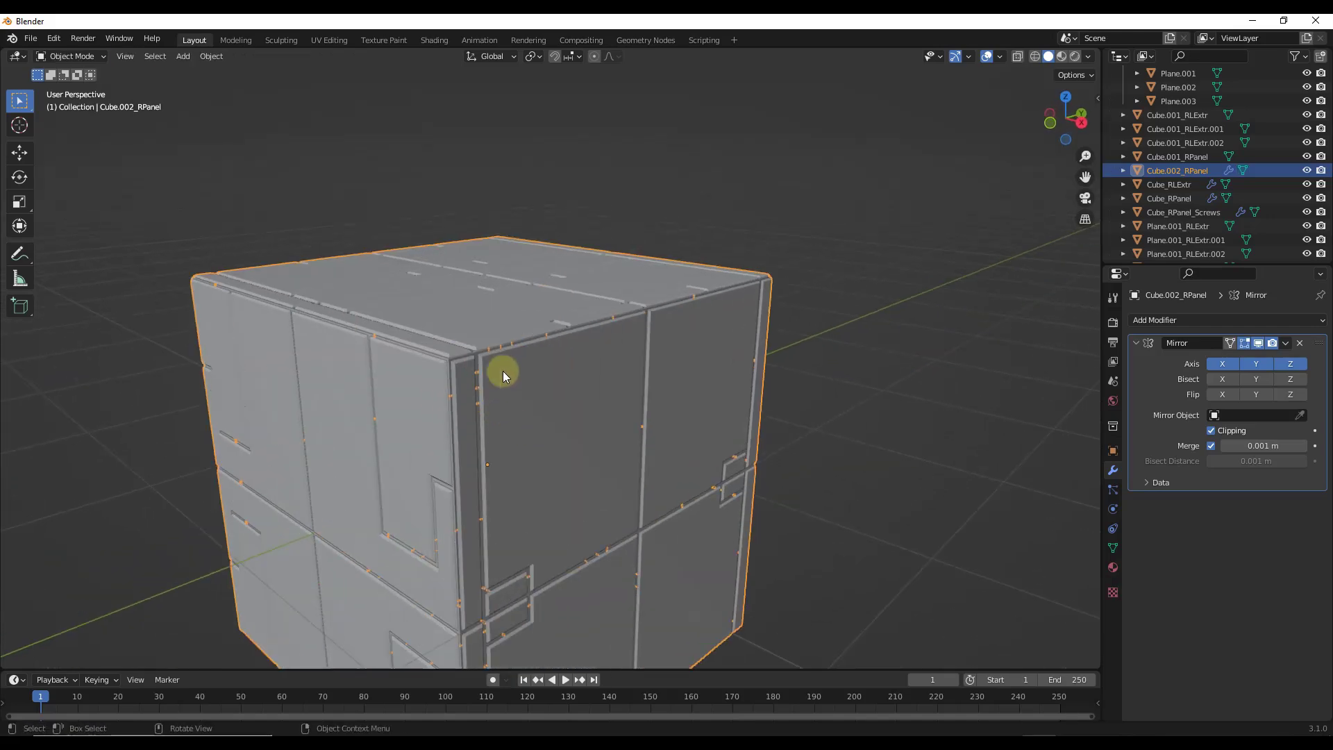
pyautogui.hotkey('ctrl', 'alt', 'x')
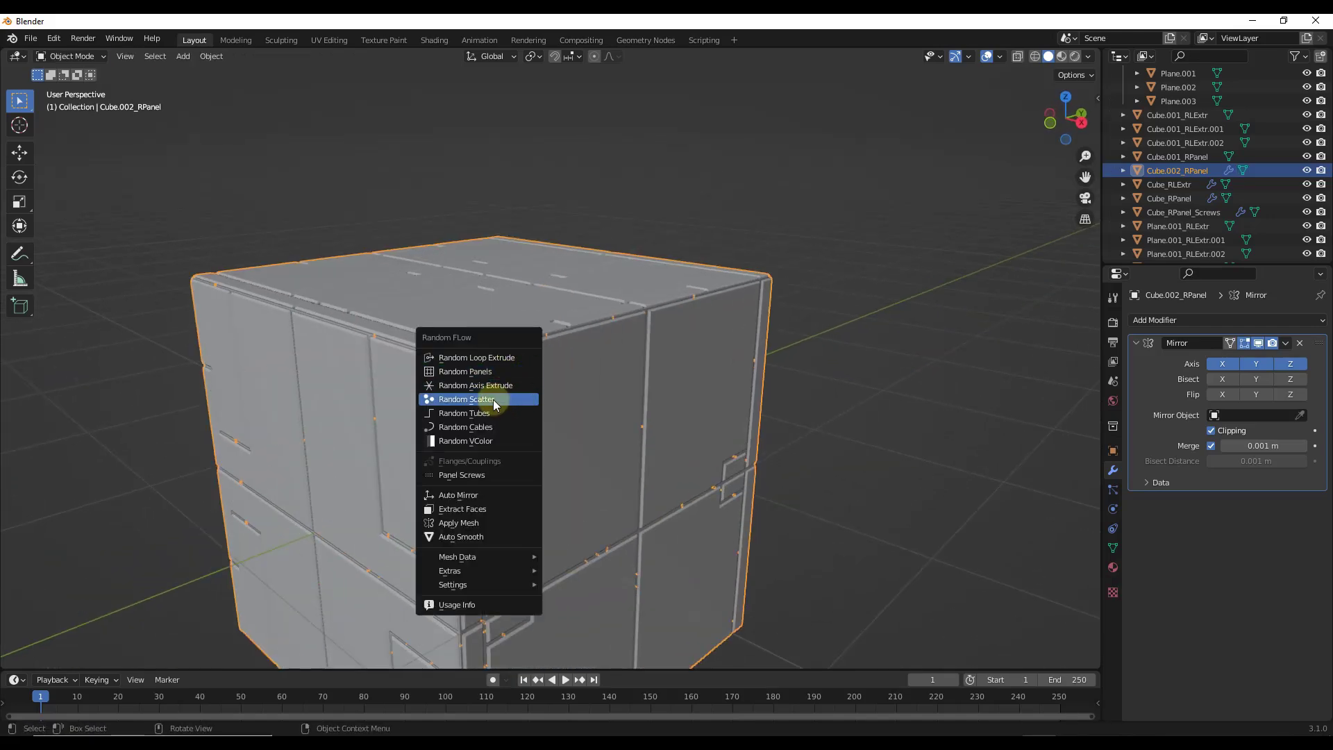
# Step: Add Panel Screws with radius 0.013, depth 0.022, wider margin and bevel offset 0.0000
pyautogui.click(471, 478)
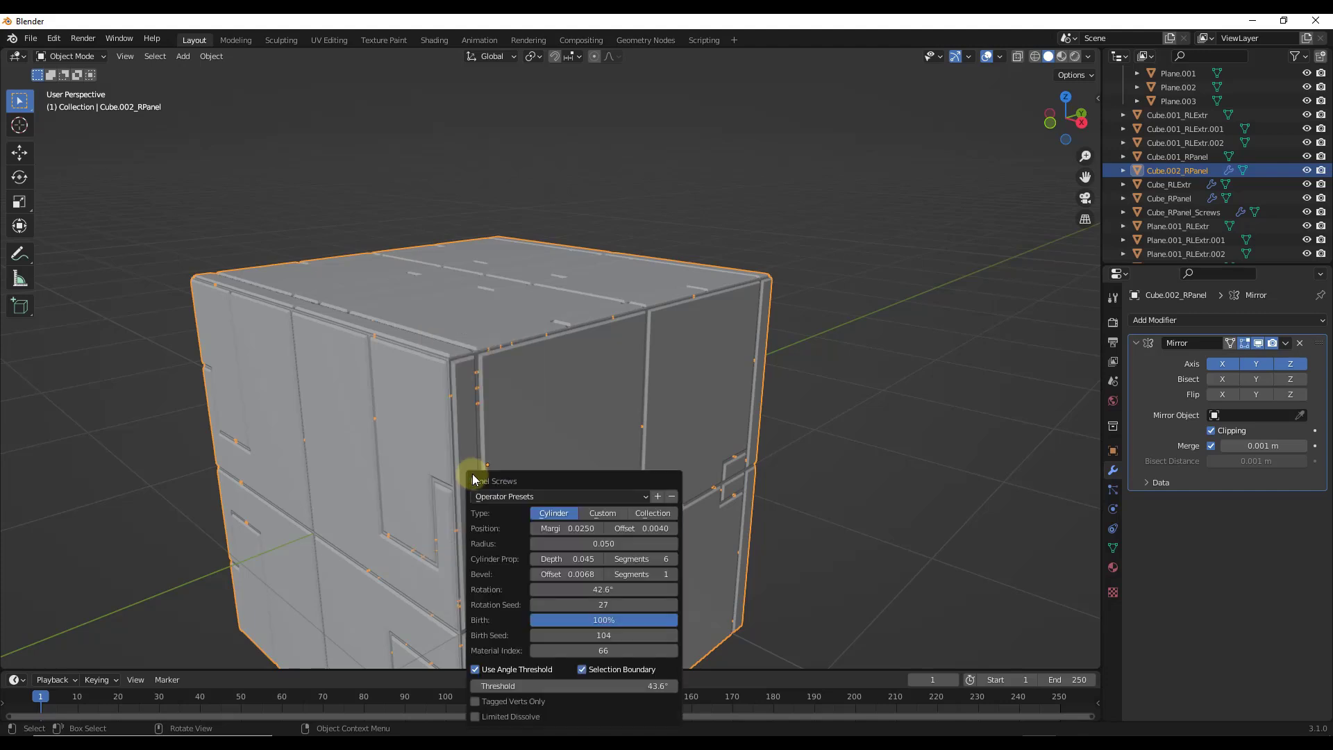
pyautogui.moveTo(535, 481); pyautogui.dragTo(745, 352)
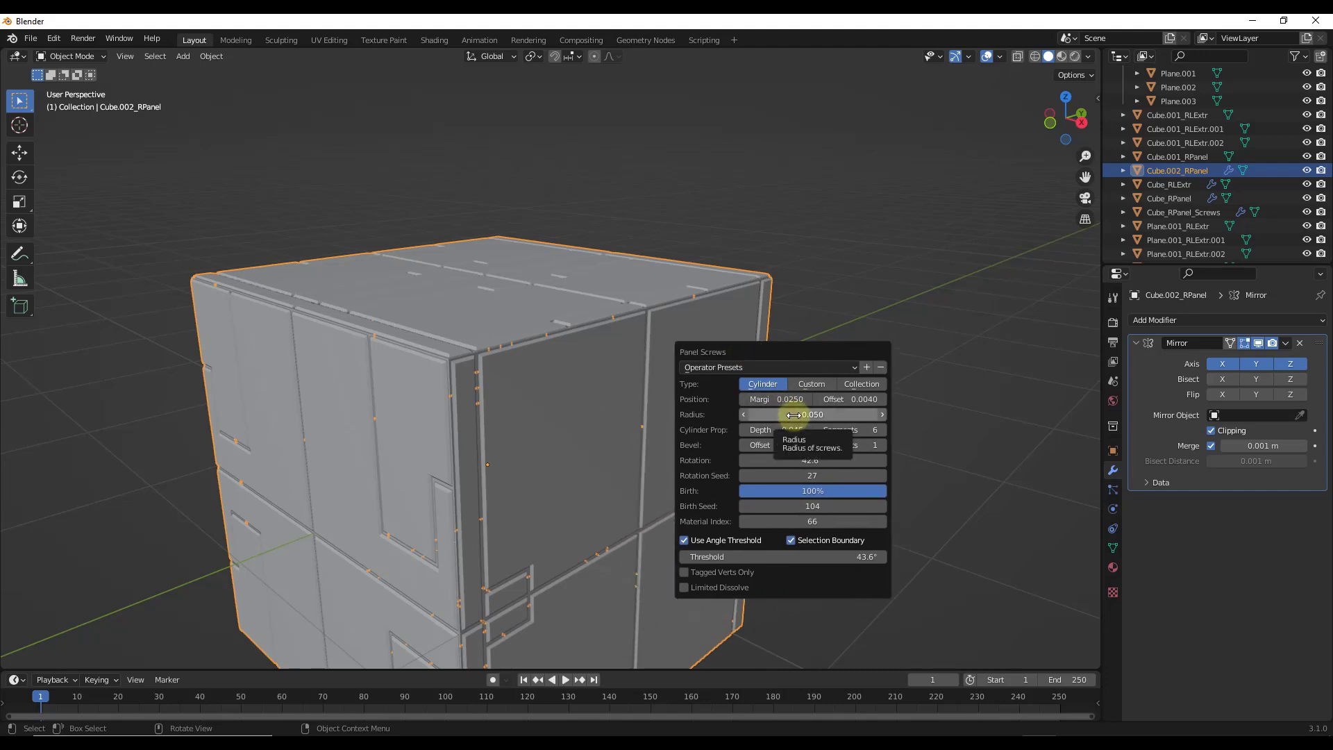
pyautogui.moveTo(795, 415); pyautogui.dragTo(541, 417)
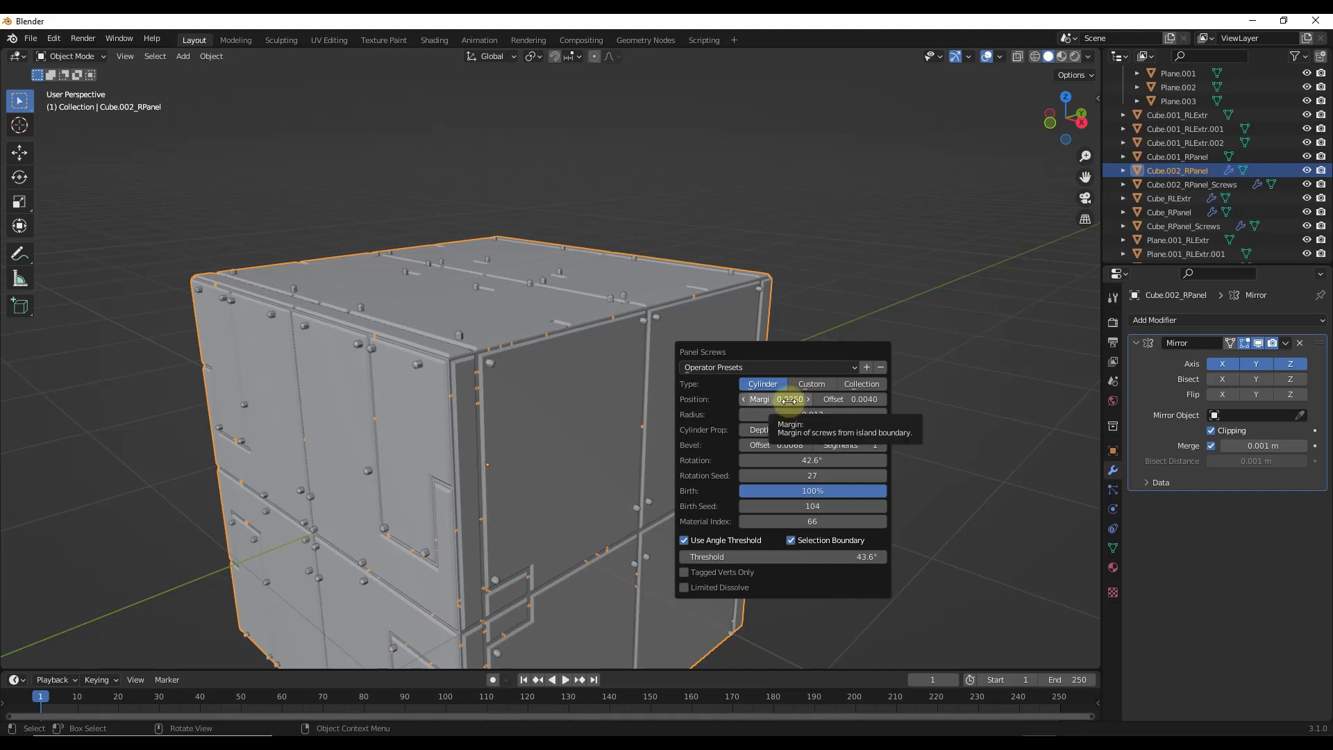
pyautogui.moveTo(788, 400); pyautogui.dragTo(629, 430)
pyautogui.moveTo(798, 446); pyautogui.dragTo(751, 447)
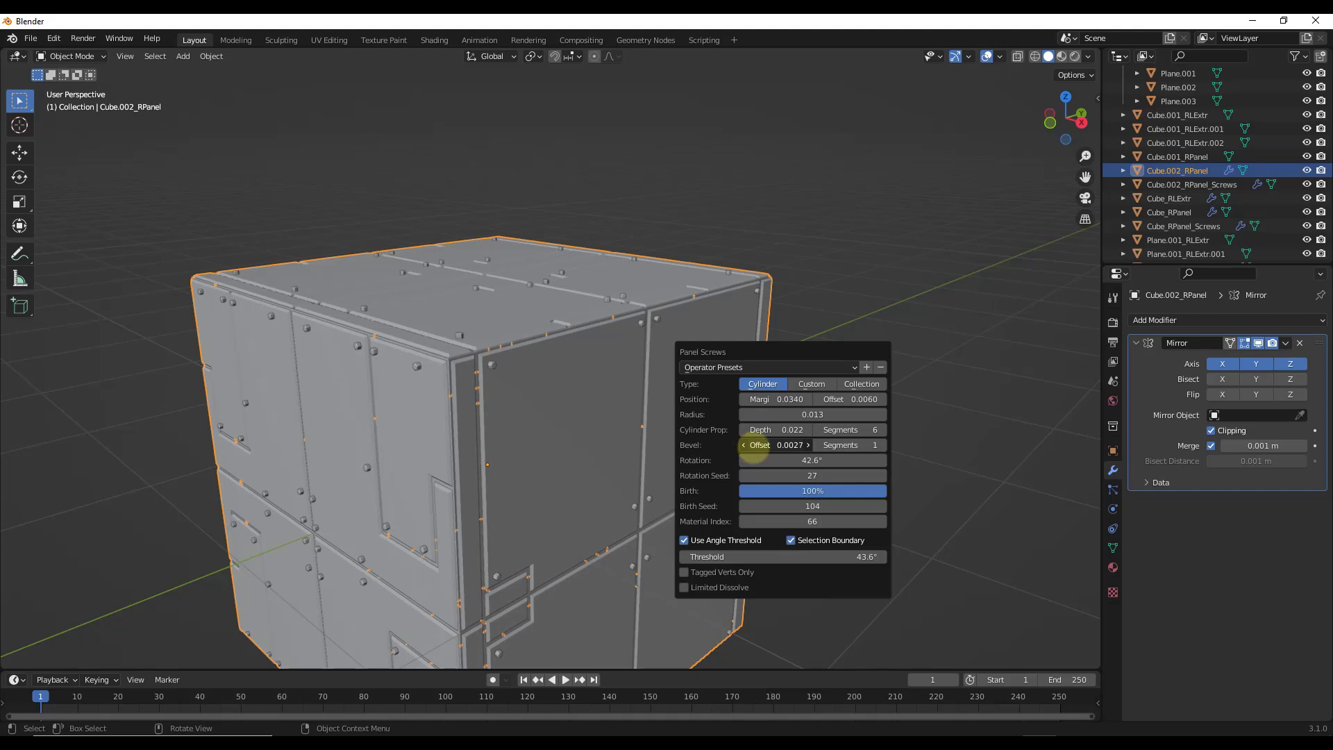
pyautogui.moveTo(755, 448); pyautogui.dragTo(827, 471)
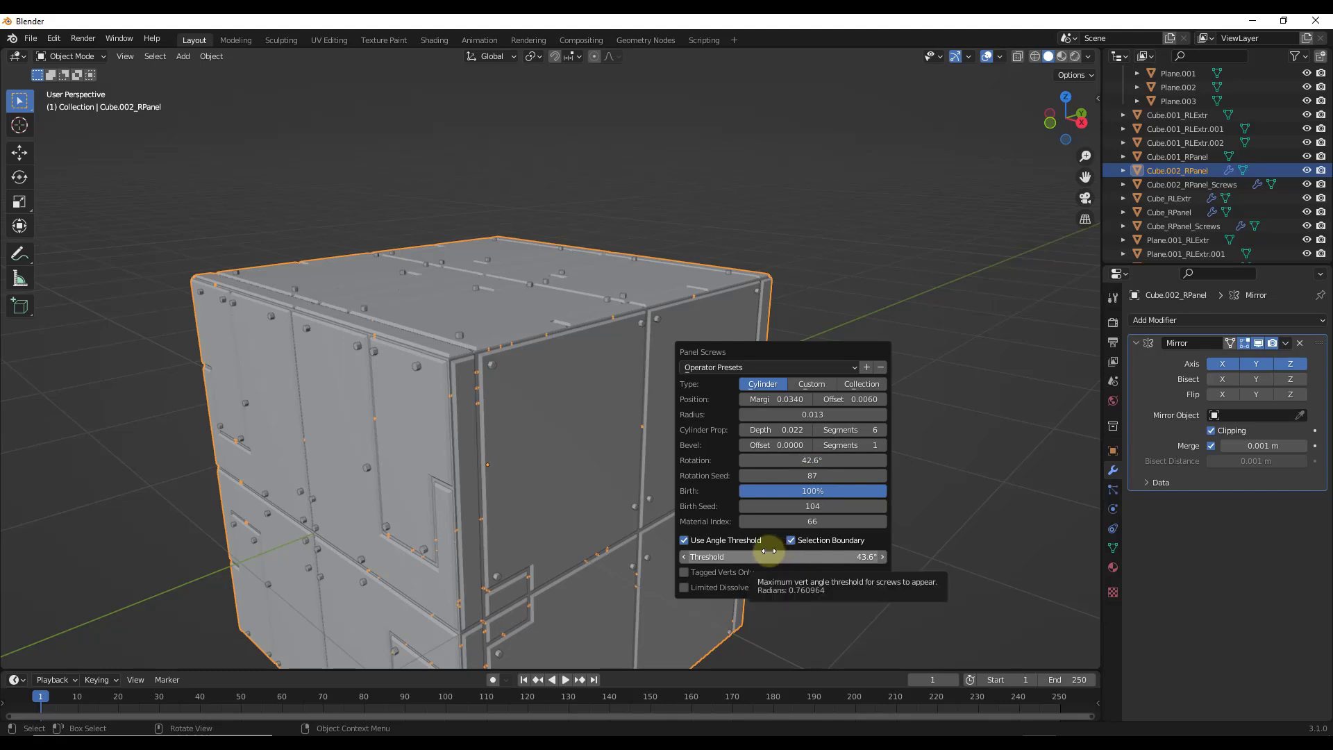
# Step: Compare the screw boundary and spacing placement options, then set the angle threshold to about 86.7°
pyautogui.moveTo(768, 553); pyautogui.dragTo(765, 553)
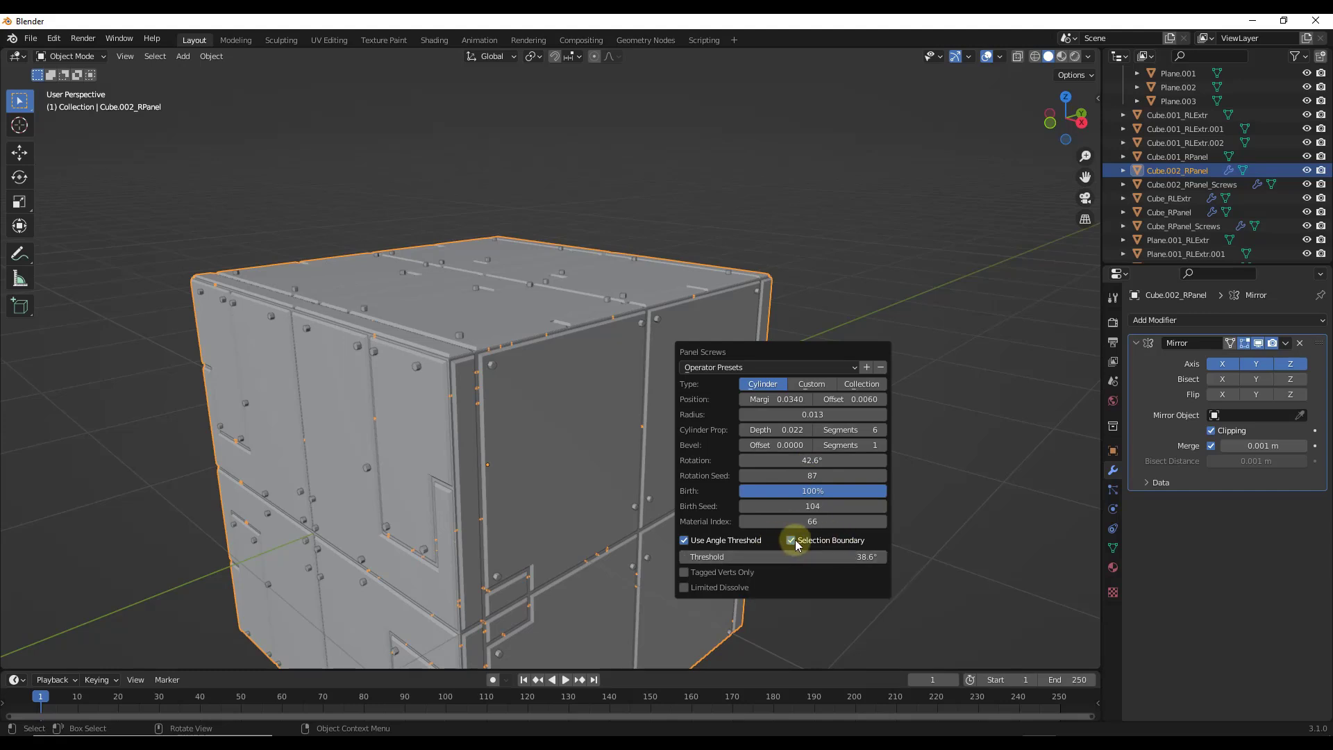
pyautogui.click(793, 540)
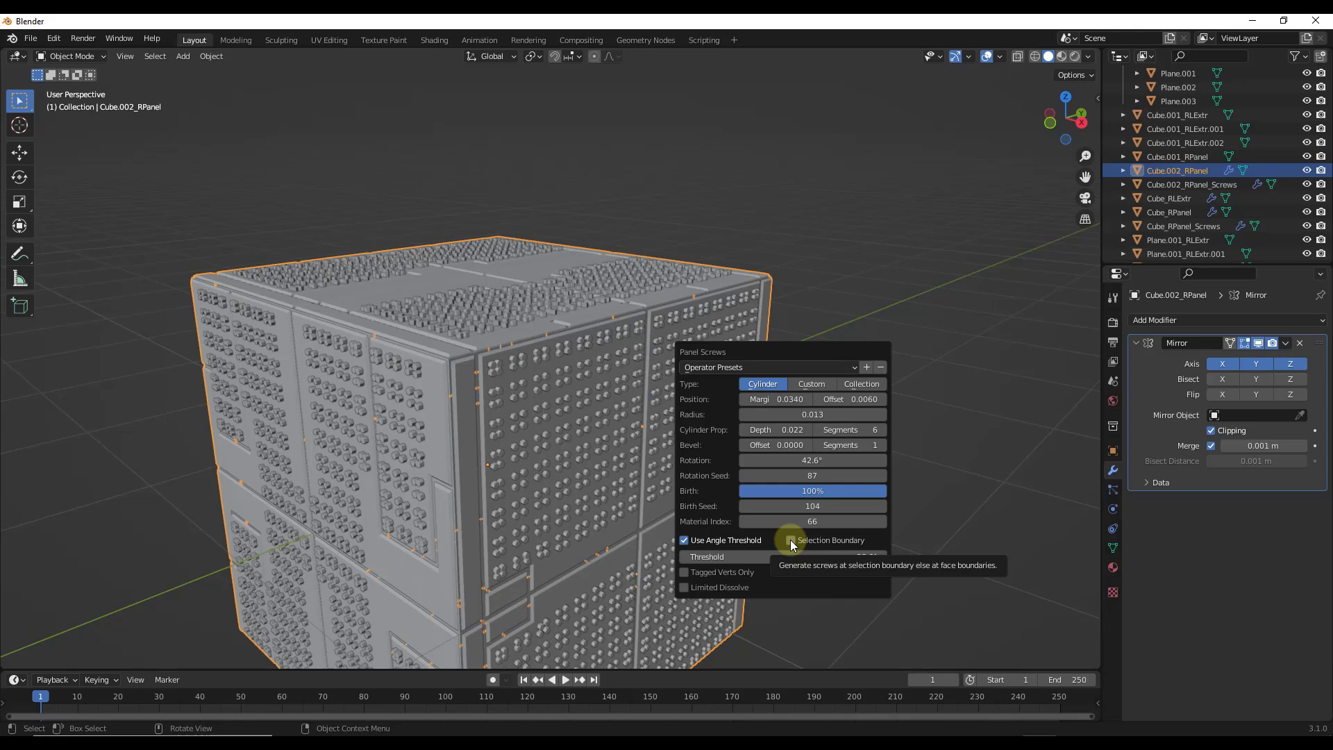
pyautogui.click(790, 539)
pyautogui.click(790, 539)
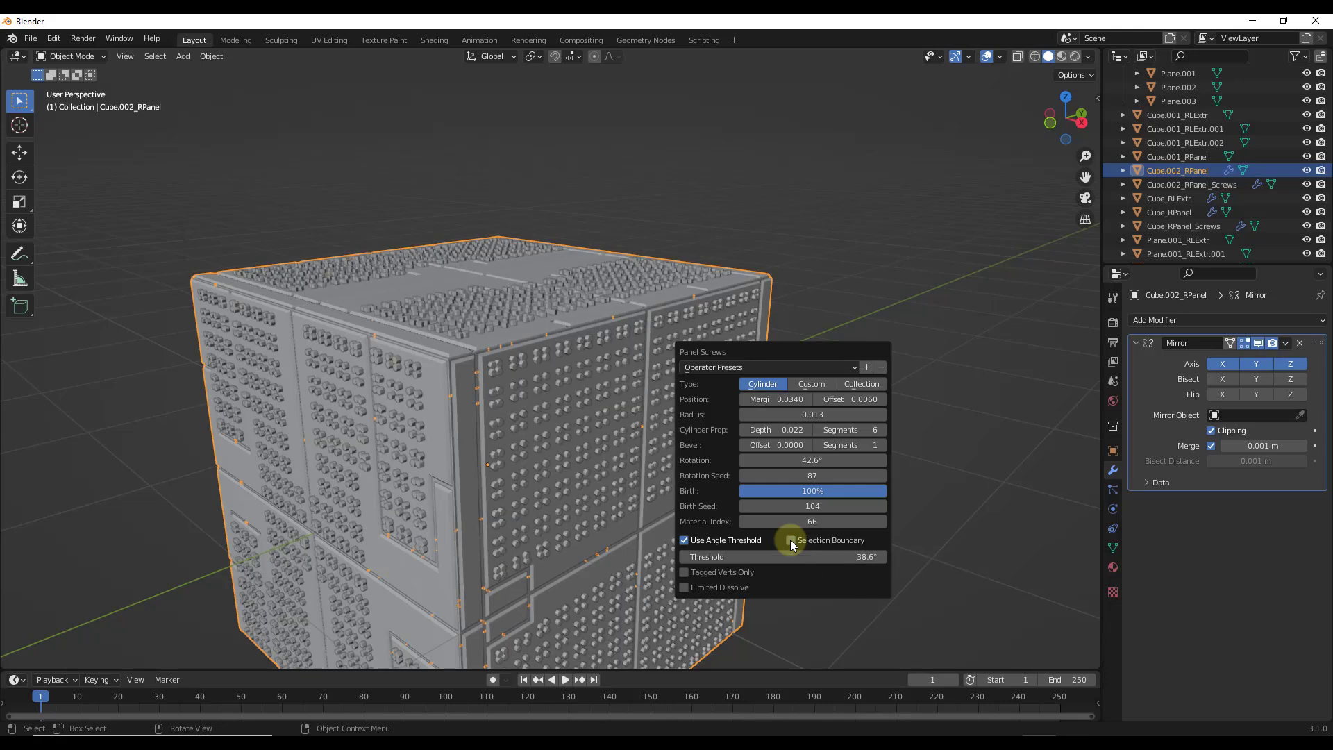
pyautogui.click(790, 539)
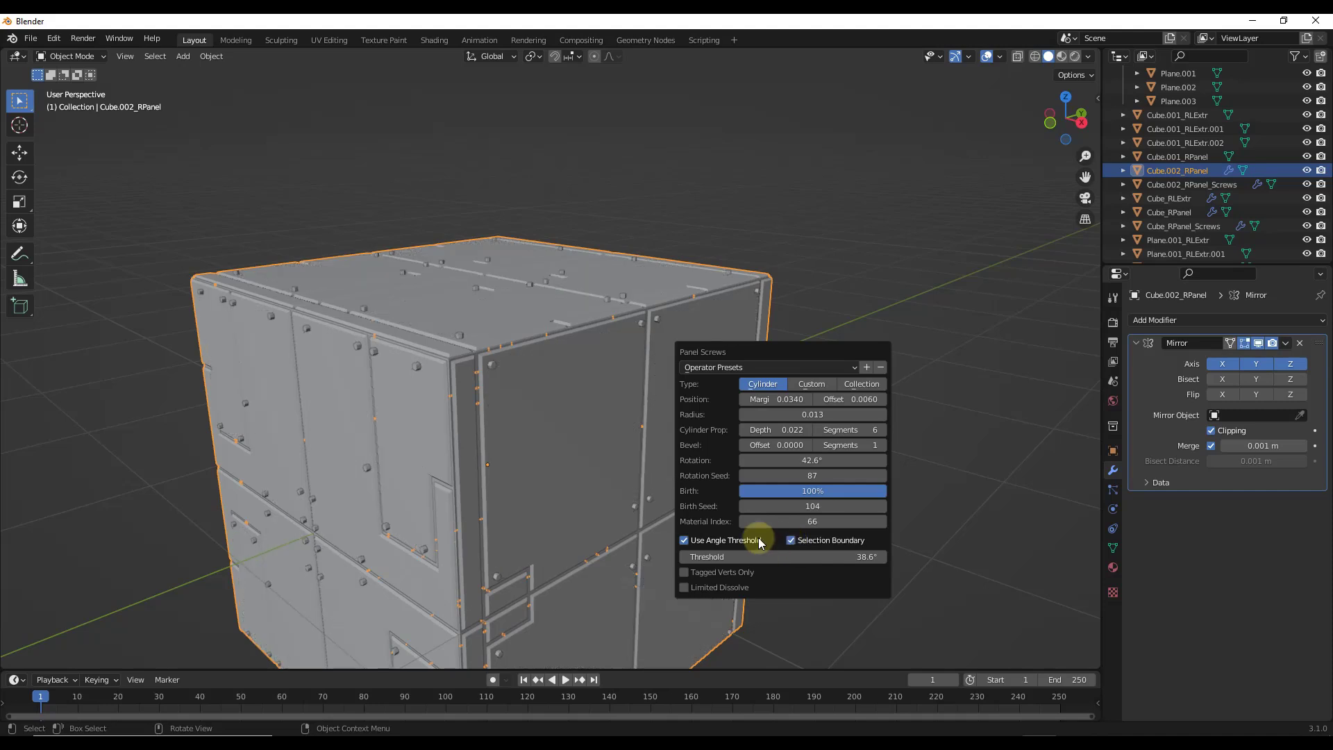
pyautogui.click(703, 543)
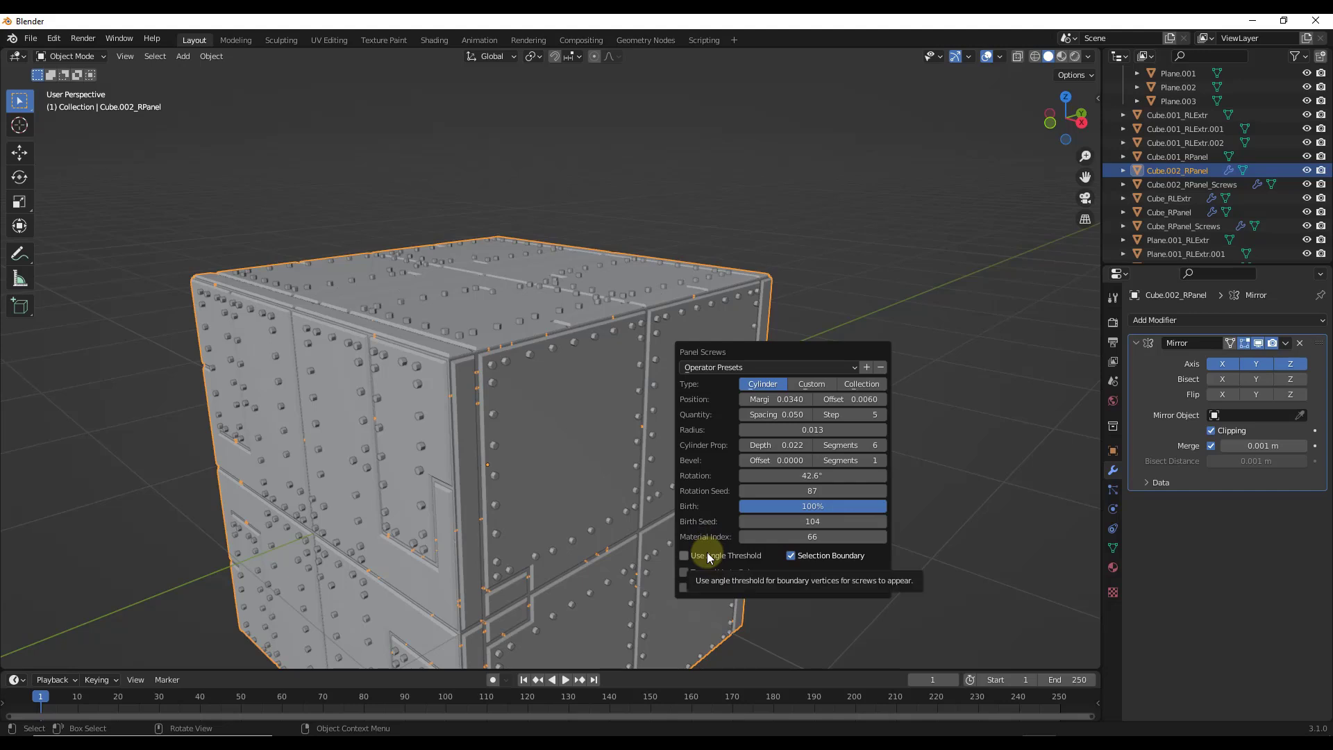
pyautogui.click(708, 556)
pyautogui.moveTo(708, 557); pyautogui.dragTo(402, 580)
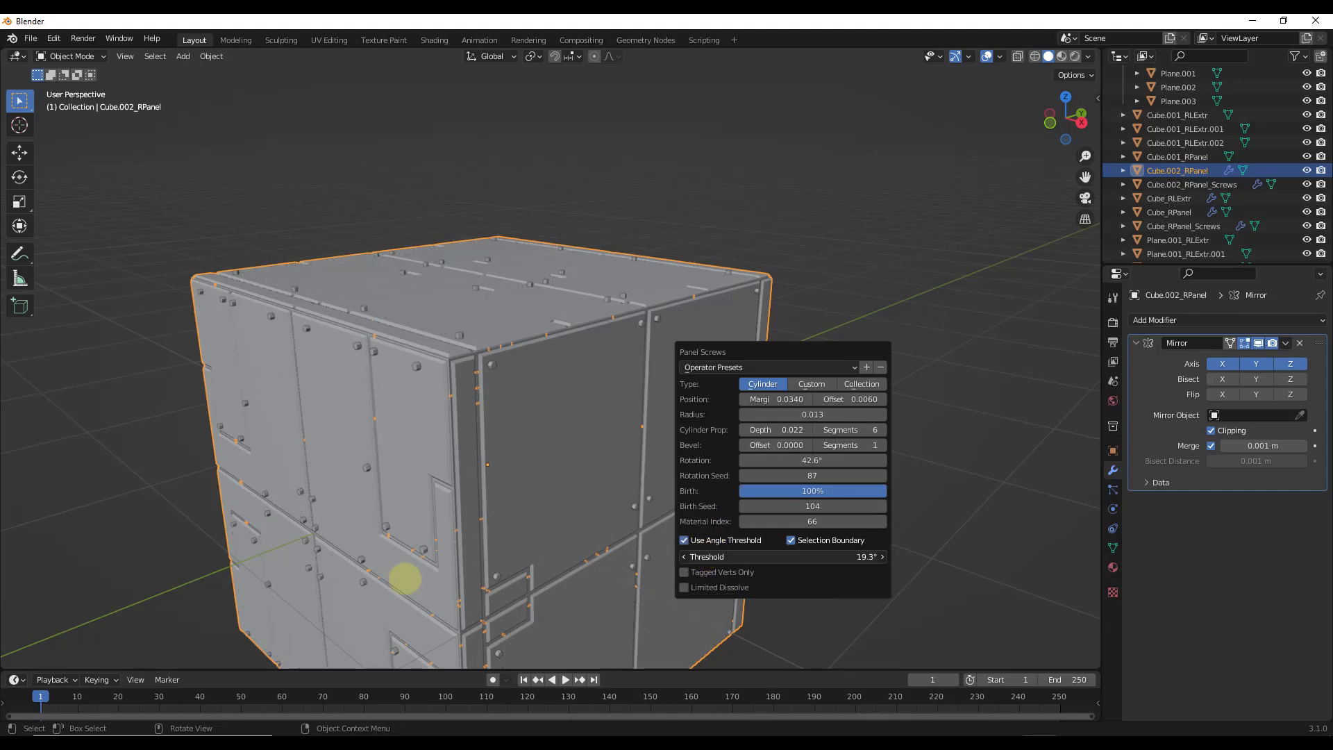
pyautogui.moveTo(496, 592); pyautogui.dragTo(860, 629)
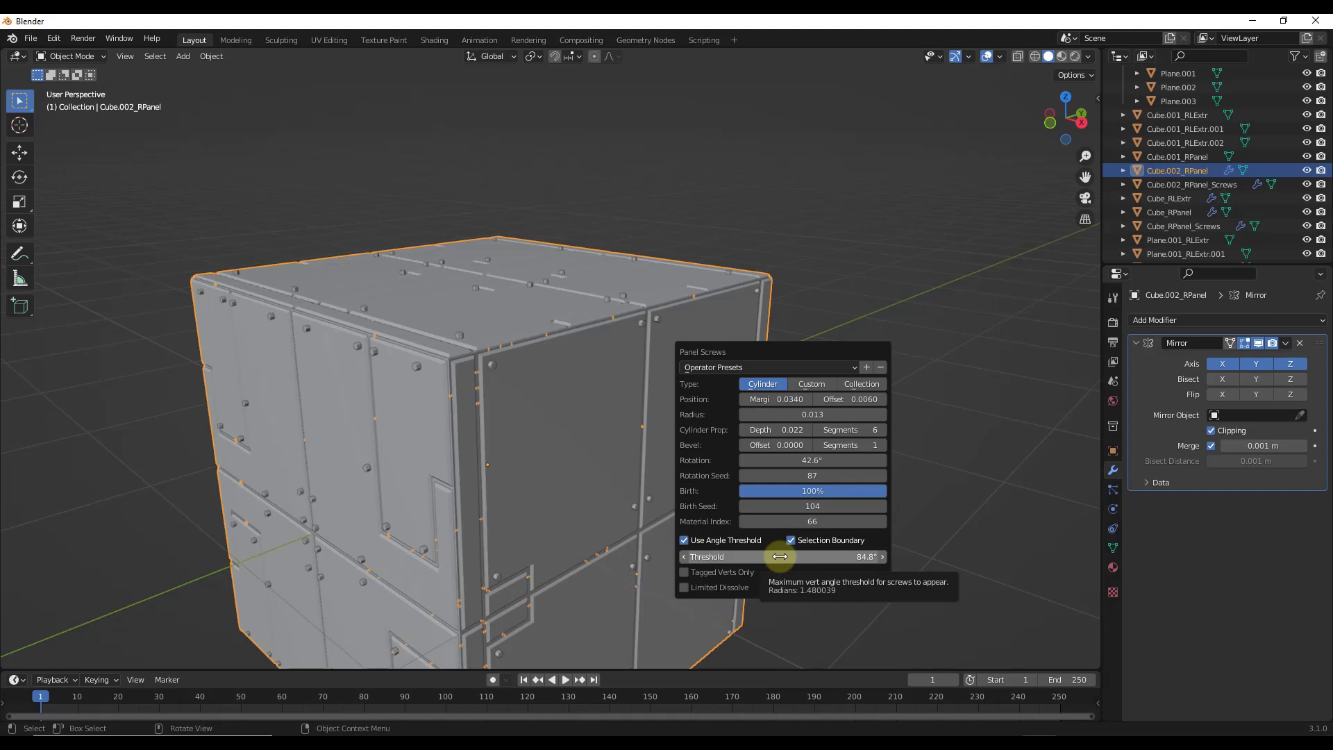
pyautogui.moveTo(779, 556)
pyautogui.mouseDown()
pyautogui.moveTo(840, 565)
pyautogui.moveTo(797, 571)
pyautogui.moveTo(776, 556)
pyautogui.mouseUp()
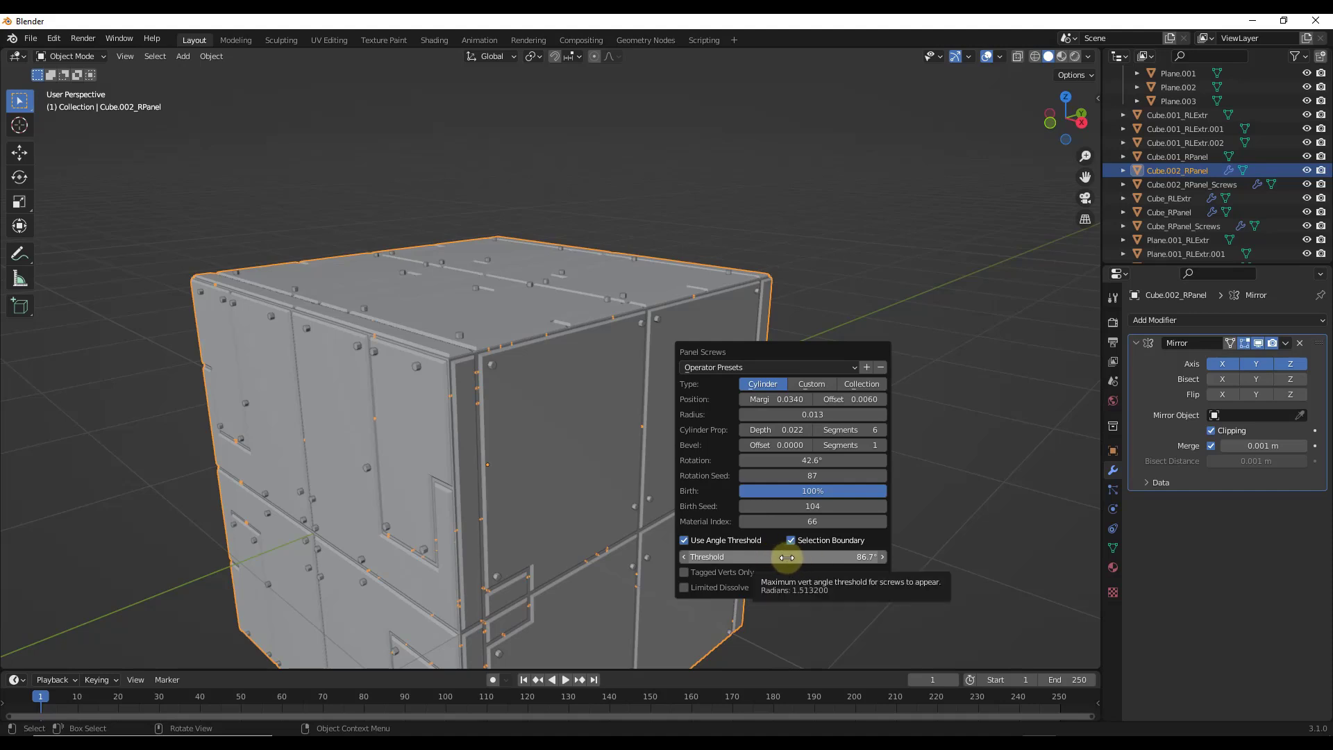
# Step: In Edit Mode, select a block of front panel faces plus two bottom-left faces
pyautogui.press('Tab')
pyautogui.moveTo(569, 421); pyautogui.dragTo(480, 413, button='middle')
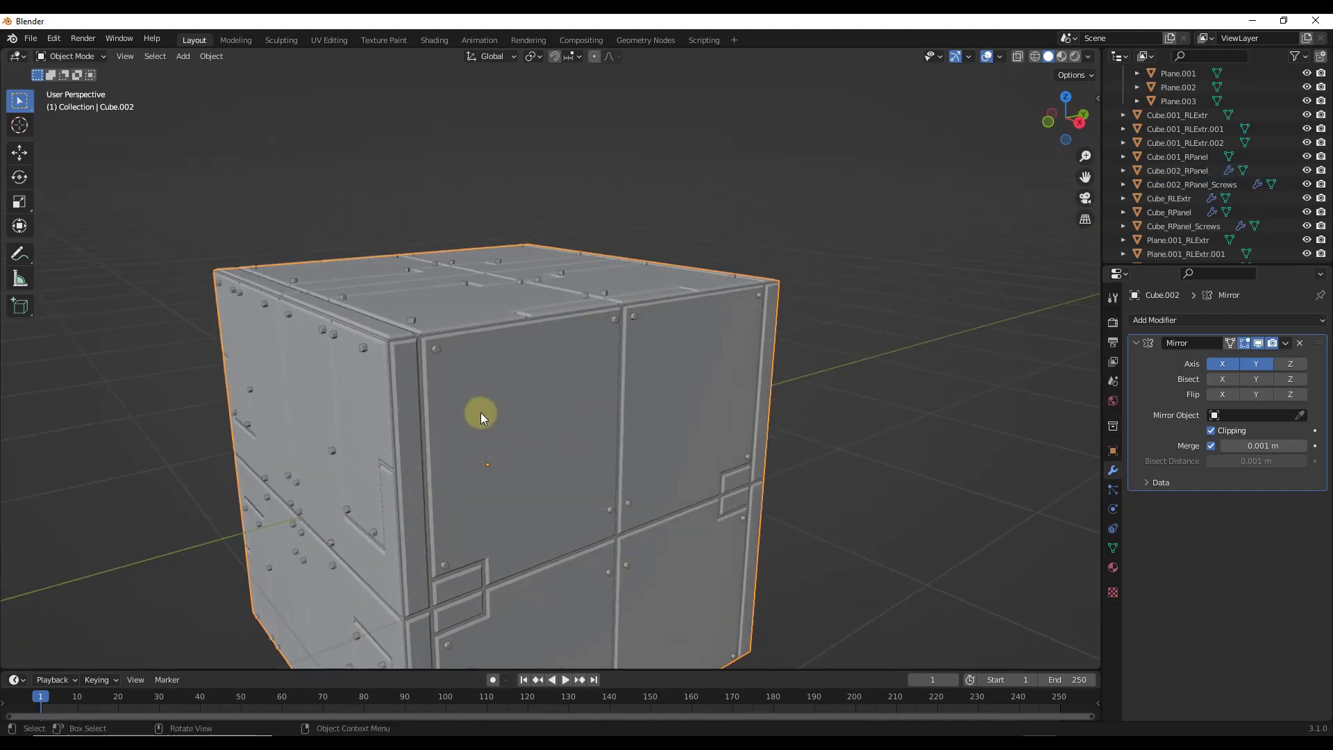
pyautogui.moveTo(487, 377); pyautogui.dragTo(566, 470)
pyautogui.moveTo(566, 470); pyautogui.dragTo(459, 482, button='middle')
pyautogui.keyDown('shift'); pyautogui.click(458, 482); pyautogui.keyUp('shift')
pyautogui.keyDown('shift'); pyautogui.click(485, 479); pyautogui.keyUp('shift')
pyautogui.moveTo(533, 433)
pyautogui.mouseDown(button='middle')
pyautogui.moveTo(547, 435)
pyautogui.moveTo(540, 413)
pyautogui.mouseUp(button='middle')
pyautogui.press('Tab')
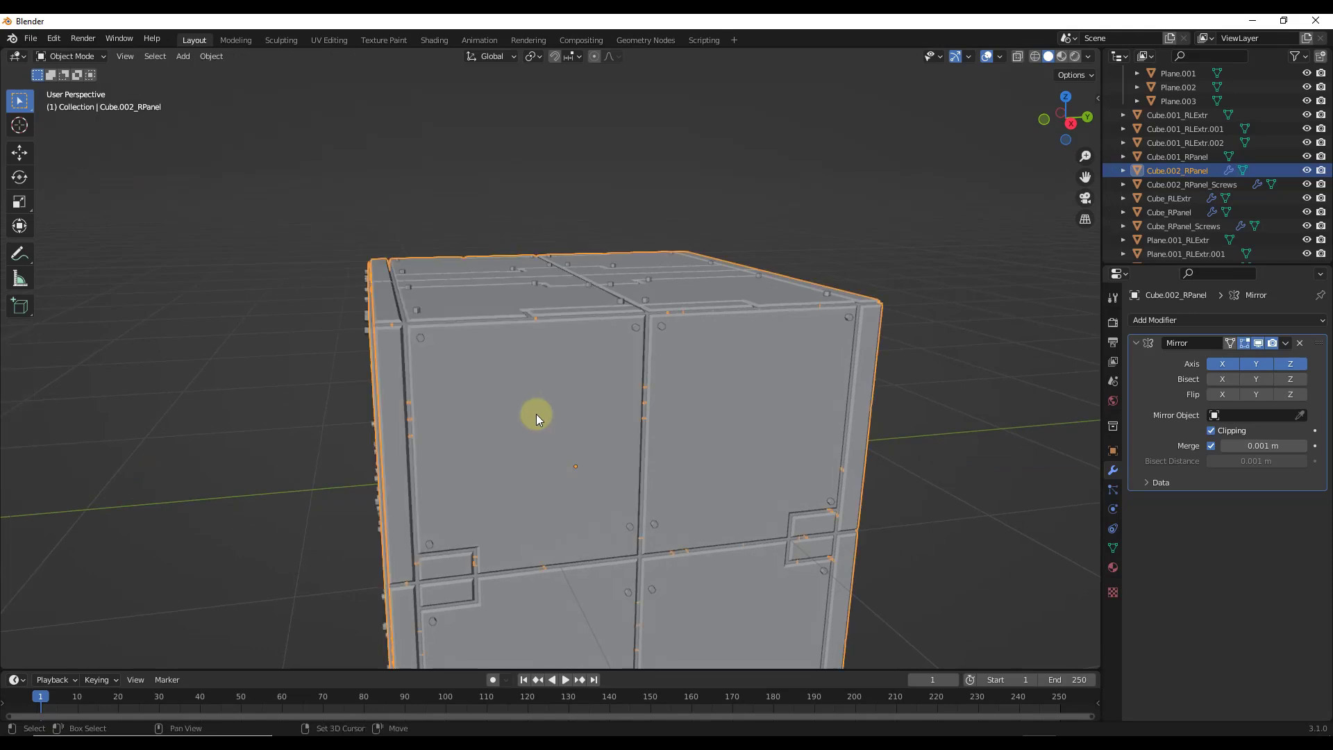
# Step: Add a second set of Panel Screws to those faces with threshold lowered to 57.1°
pyautogui.rightClick(536, 414)
pyautogui.click(528, 414)
pyautogui.moveTo(650, 417); pyautogui.dragTo(911, 355)
pyautogui.moveTo(967, 565); pyautogui.dragTo(751, 577)
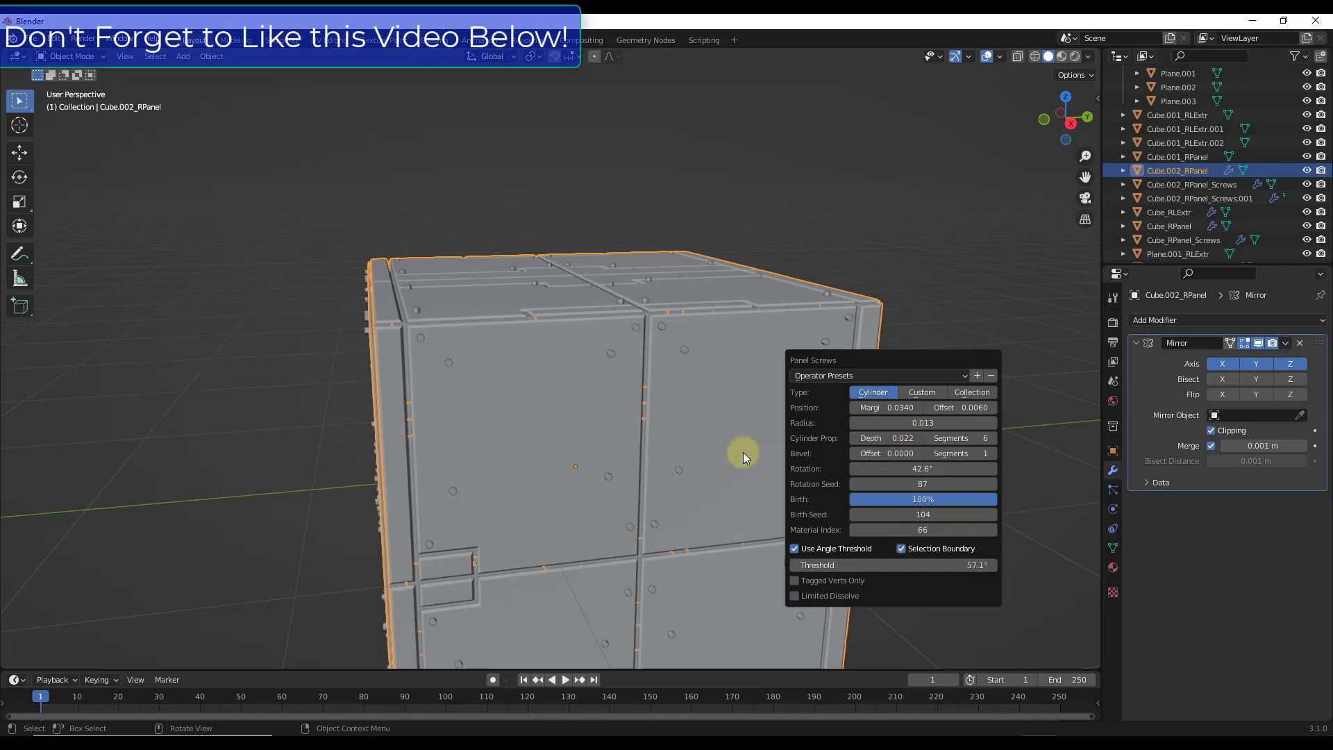
pyautogui.click(519, 424)
# Step: Orbit around the cube to inspect the newly screwed front panel
pyautogui.press('Tab')
pyautogui.moveTo(538, 417); pyautogui.dragTo(586, 434, button='middle')
pyautogui.press('Tab')
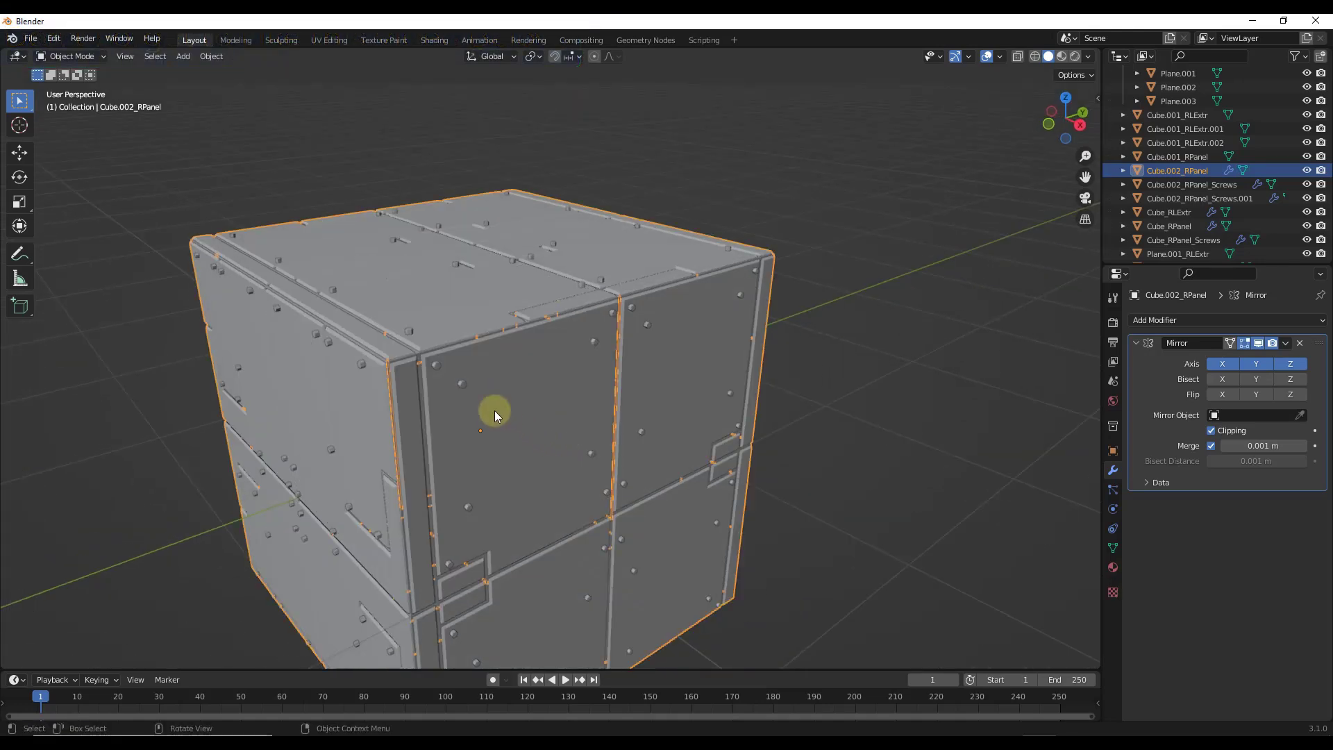
pyautogui.scroll(5, 496, 412)
pyautogui.moveTo(488, 408); pyautogui.dragTo(474, 328, button='middle')
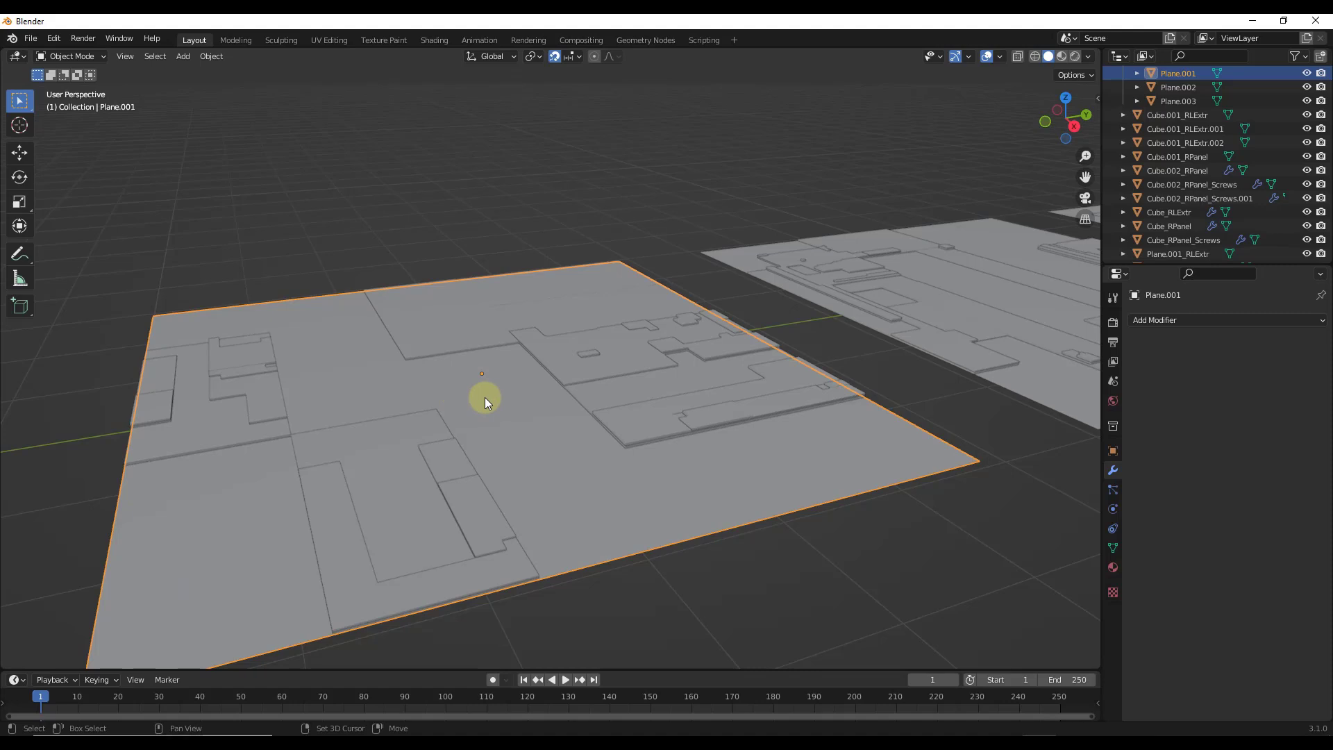
# Step: Add Random Scatter to Plane.001 with 43 cubes sized 0.13–0.49 and a reshuffled size seed
pyautogui.press('Tab')
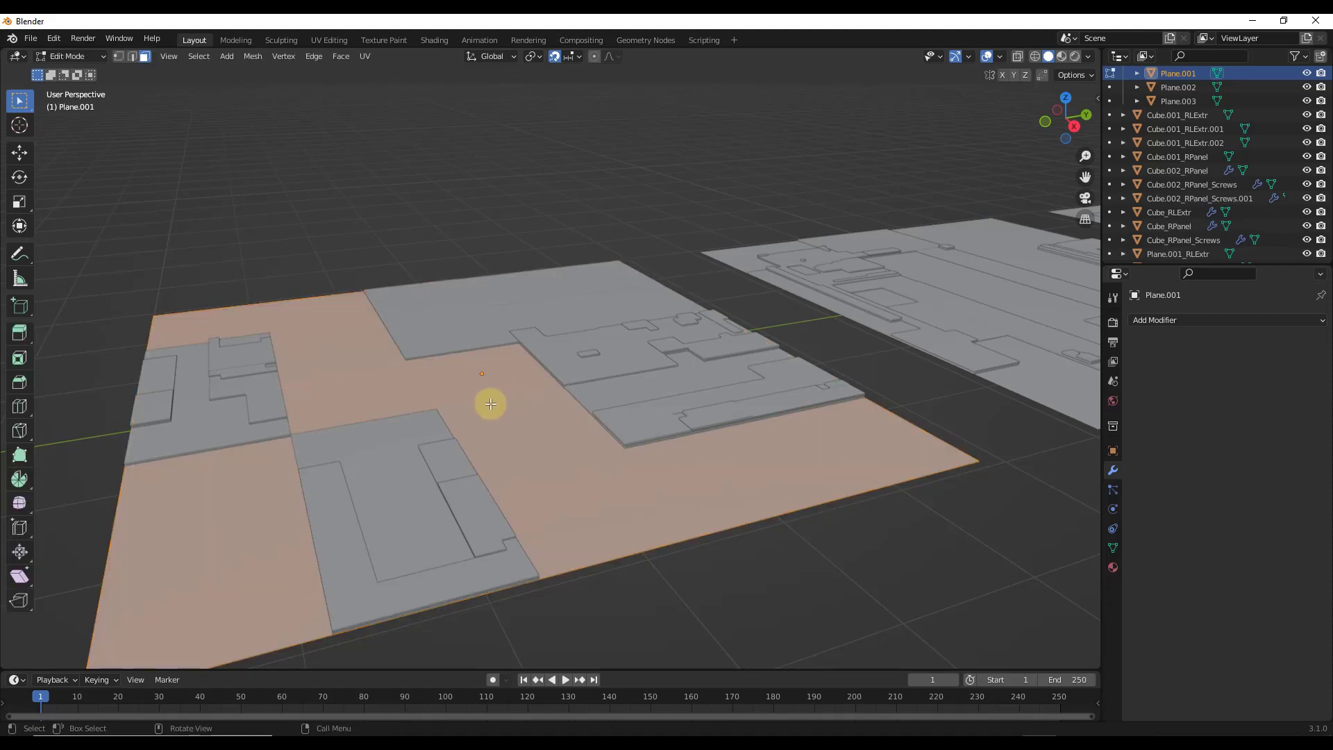
pyautogui.press('Tab')
pyautogui.hotkey('shift', 'q')
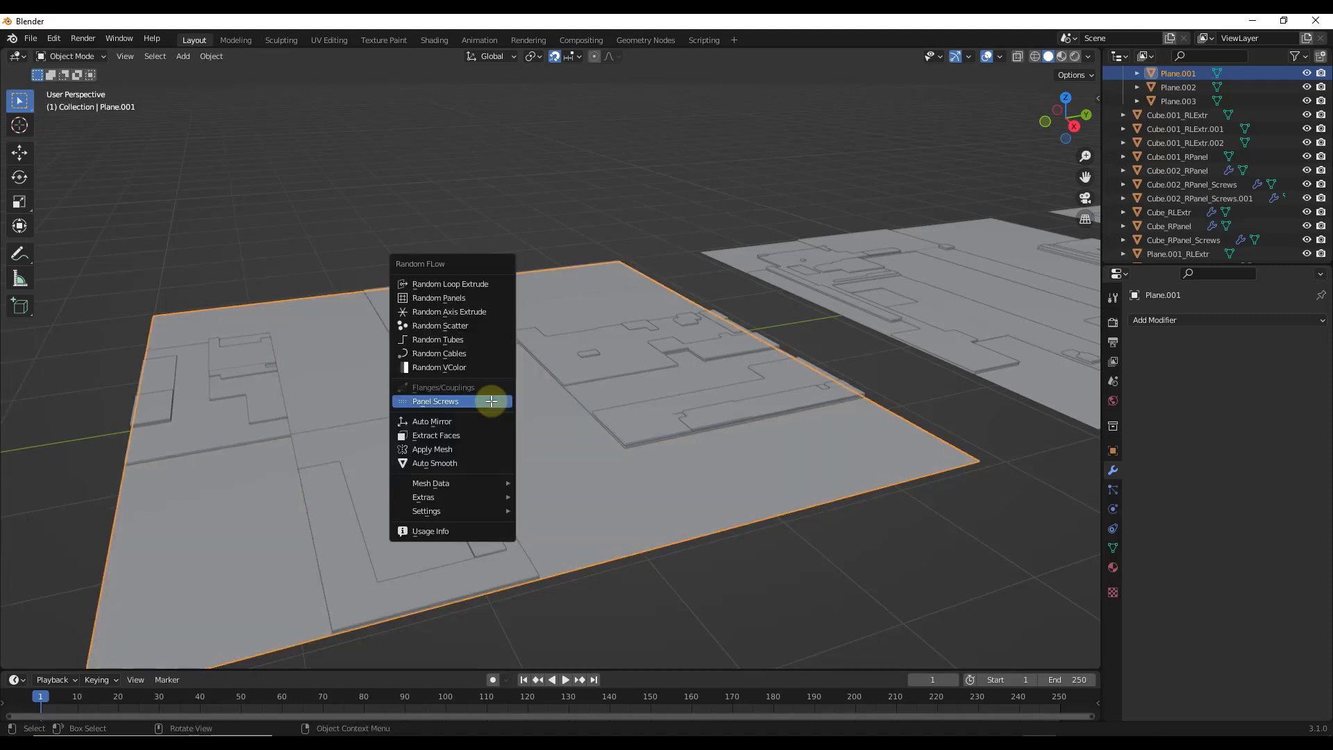
pyautogui.click(449, 326)
pyautogui.moveTo(512, 333); pyautogui.dragTo(733, 346)
pyautogui.moveTo(797, 395)
pyautogui.mouseDown()
pyautogui.moveTo(809, 396)
pyautogui.moveTo(785, 396)
pyautogui.moveTo(823, 409)
pyautogui.moveTo(803, 411)
pyautogui.moveTo(788, 387)
pyautogui.mouseUp()
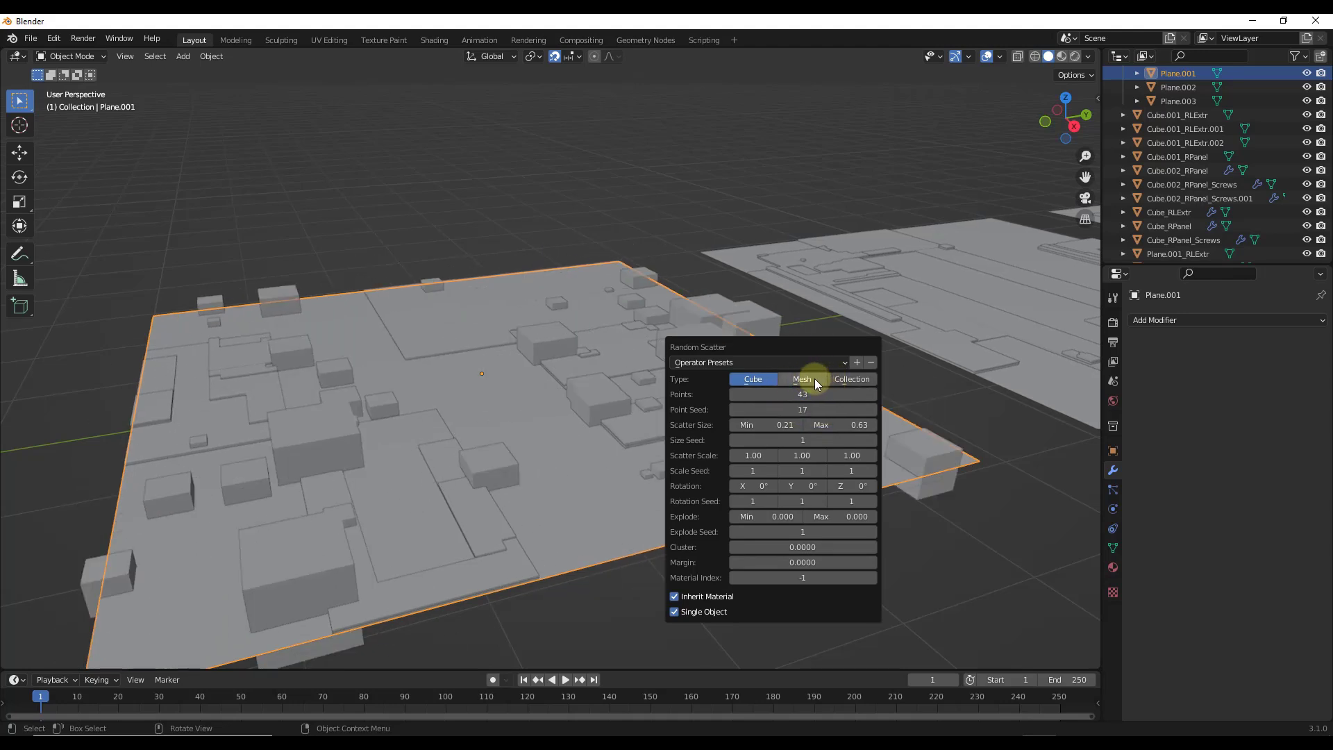
pyautogui.moveTo(801, 349); pyautogui.dragTo(858, 353)
pyautogui.moveTo(830, 430); pyautogui.dragTo(898, 425)
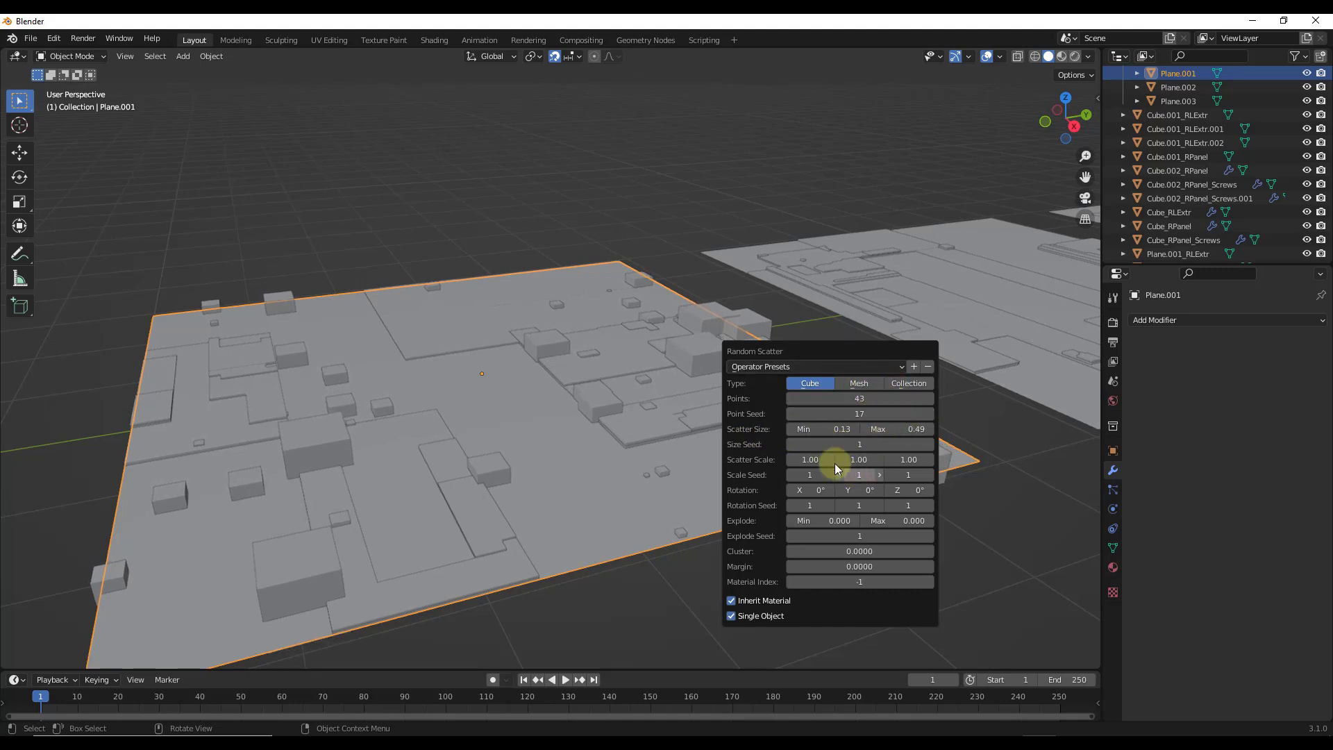
pyautogui.moveTo(842, 447); pyautogui.dragTo(825, 469)
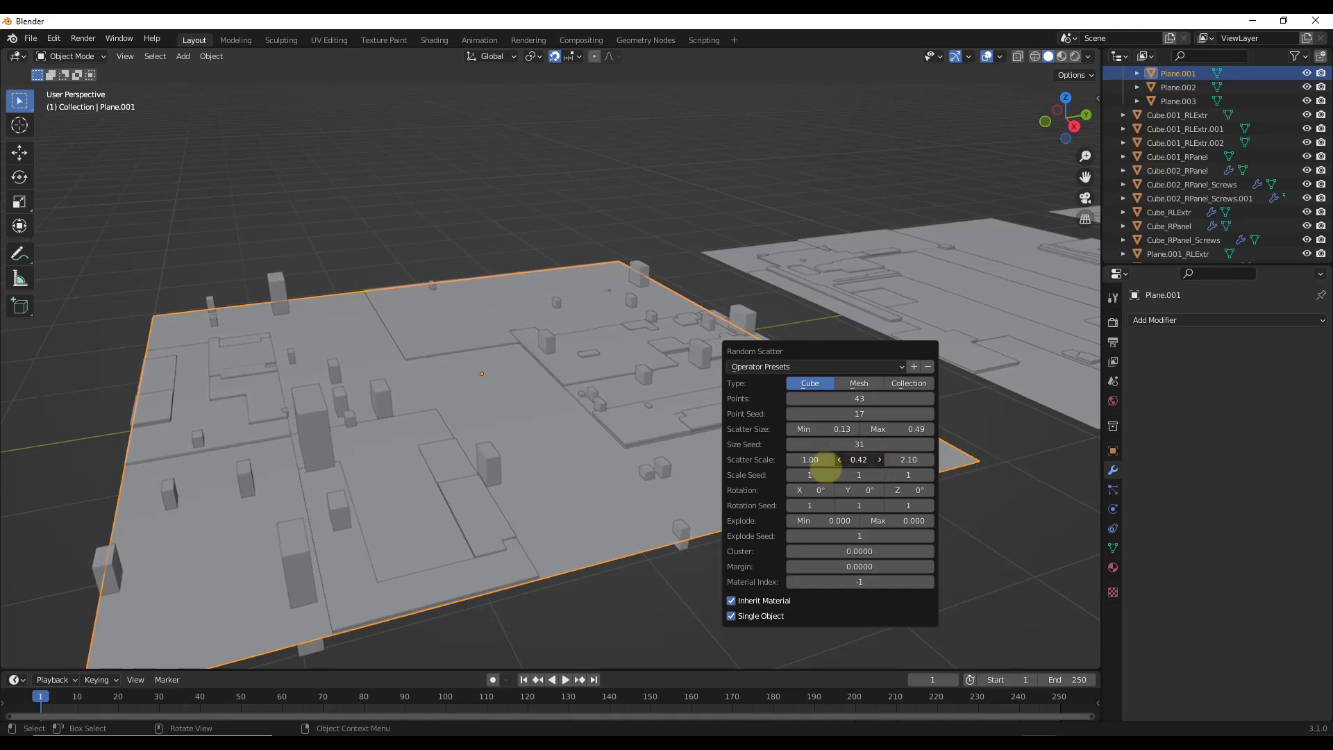
# Step: Set the scatter to 102 points, Z scale 2.59, rotation 30.4°, cluster 0.51, margin 0.145
pyautogui.moveTo(909, 460); pyautogui.dragTo(1115, 497)
pyautogui.moveTo(892, 506); pyautogui.dragTo(965, 506)
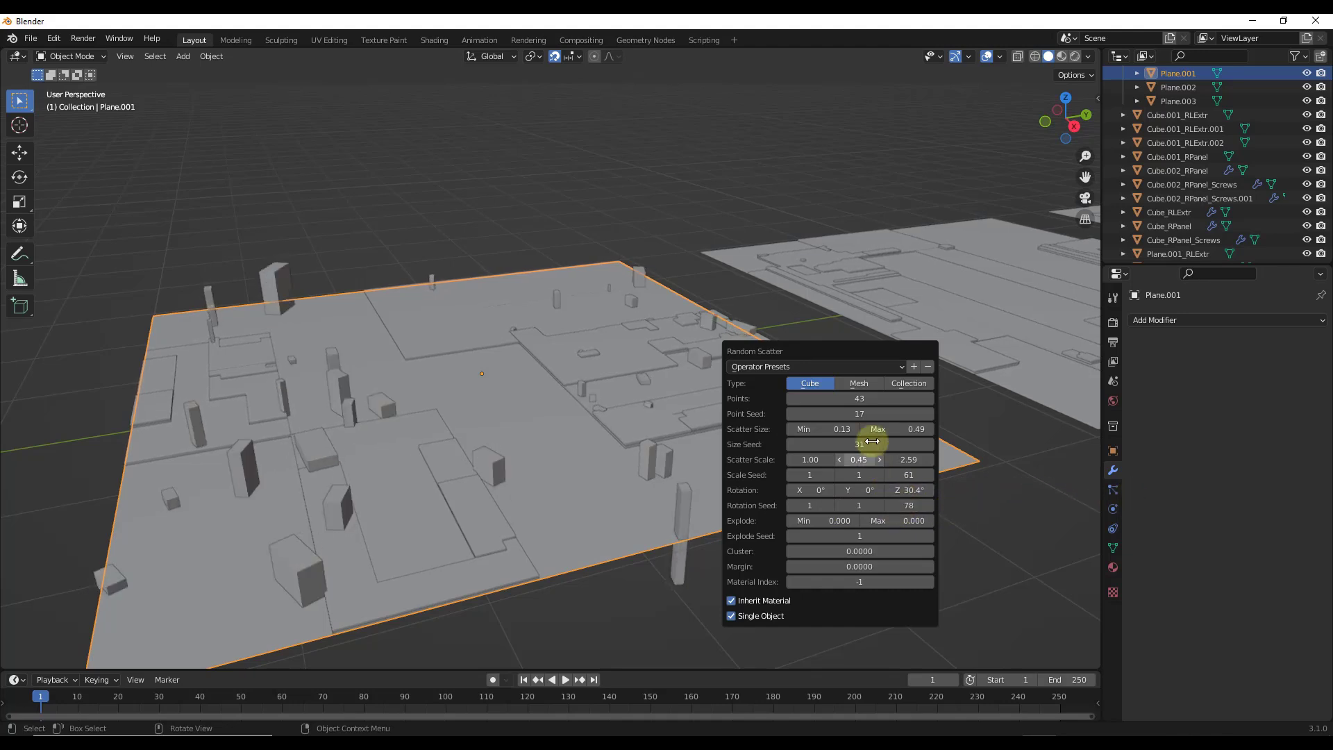
pyautogui.moveTo(846, 401); pyautogui.dragTo(897, 400)
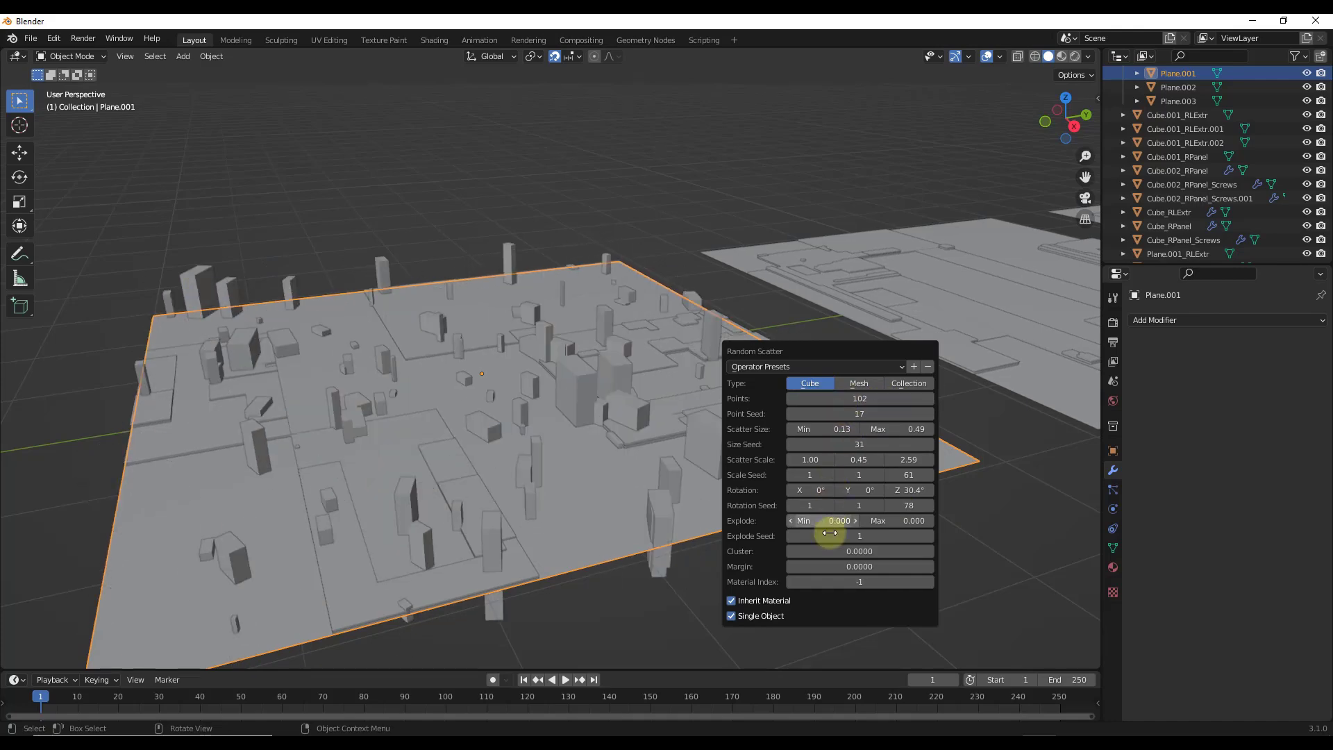
pyautogui.moveTo(849, 552); pyautogui.dragTo(1211, 561)
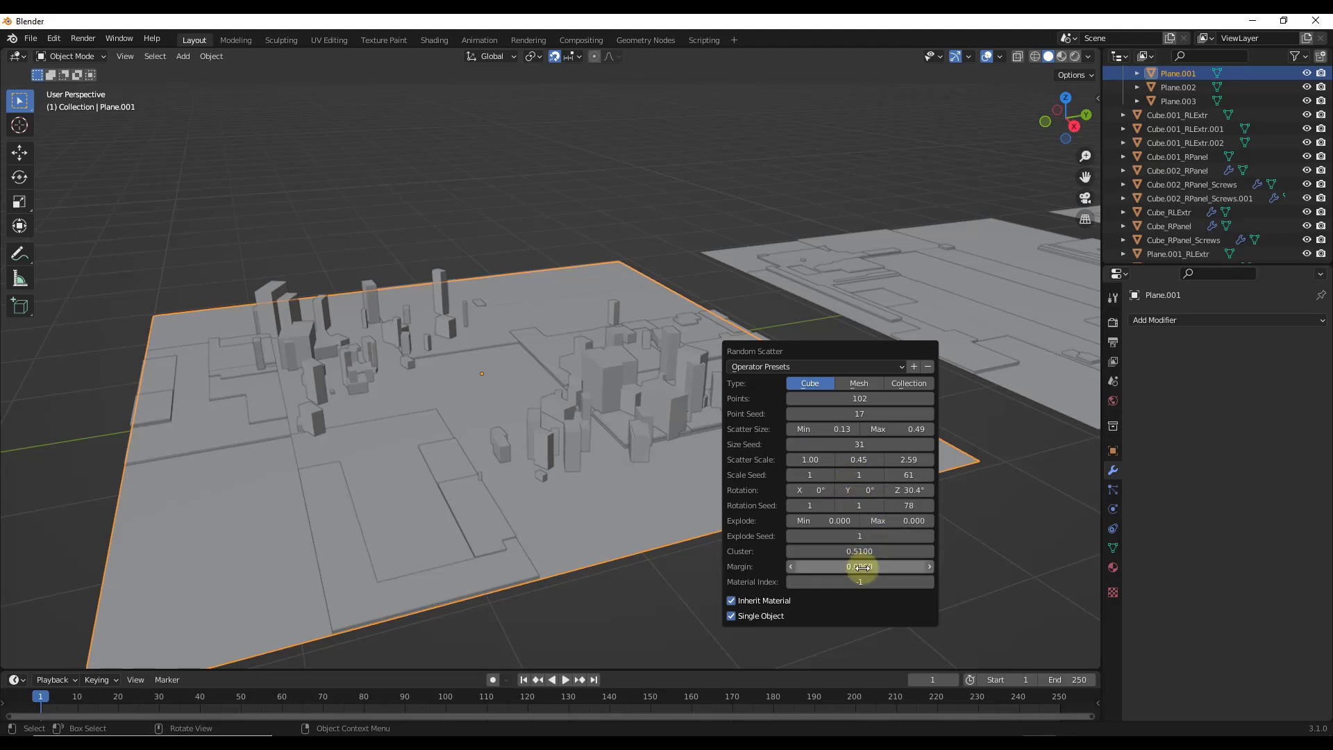
pyautogui.moveTo(861, 566); pyautogui.dragTo(1077, 571)
pyautogui.moveTo(309, 571); pyautogui.dragTo(837, 565)
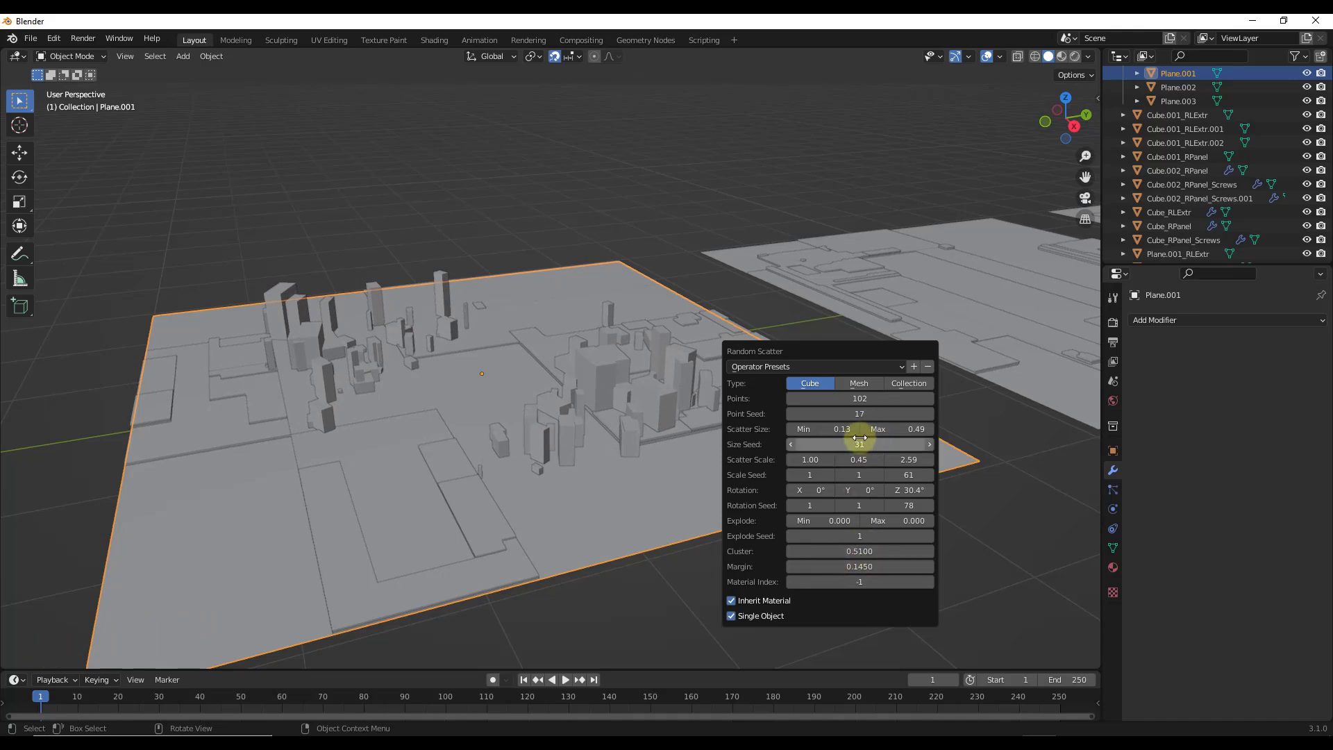
pyautogui.scroll(-2, 523, 357)
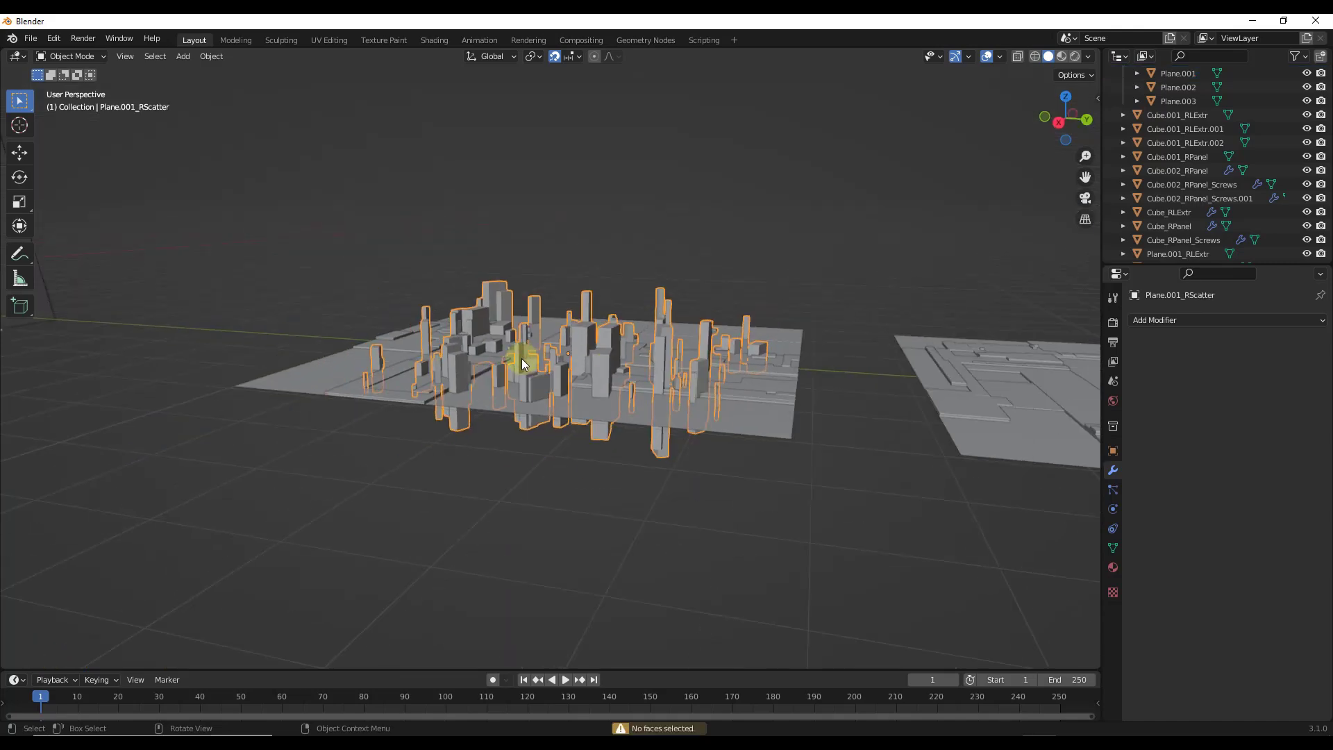
# Step: In Edit Mode with wireframe shading and side view, box-select the blocks' bottom vertices
pyautogui.scroll(1, 534, 365)
pyautogui.press('Tab')
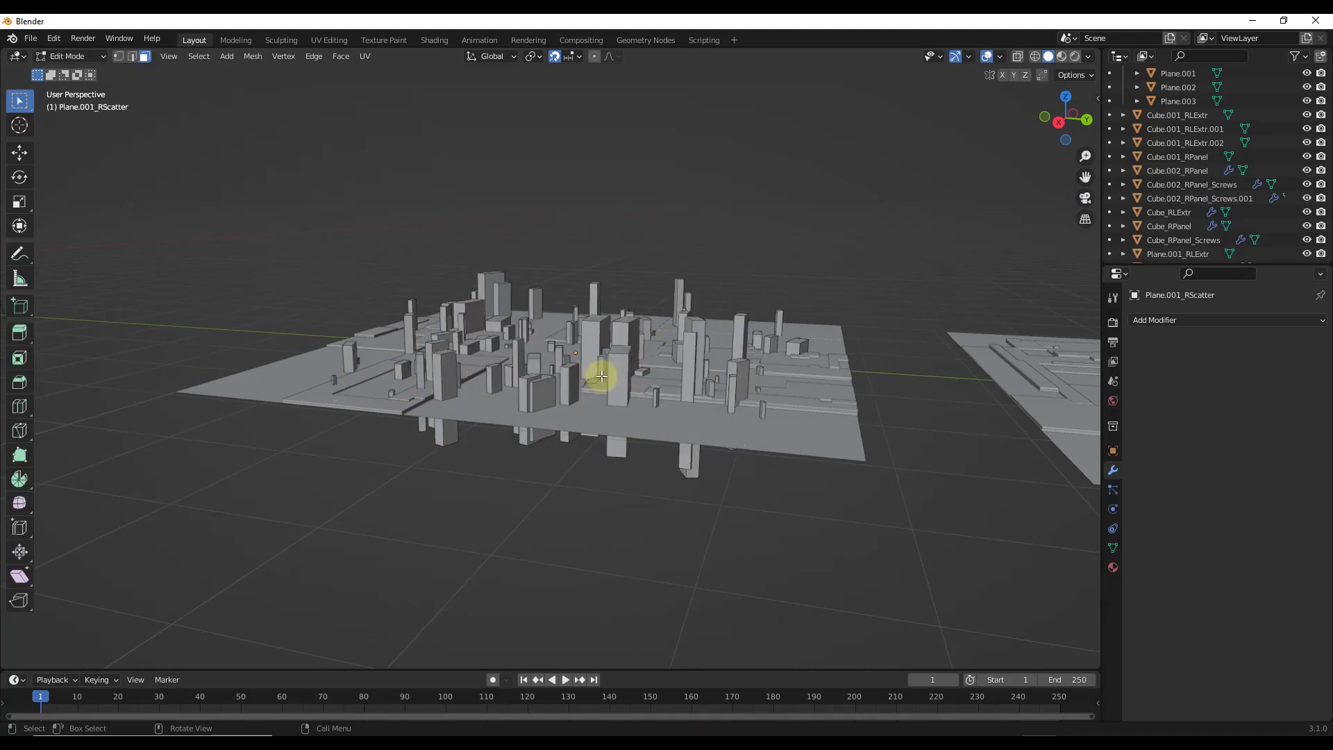
pyautogui.moveTo(598, 374)
pyautogui.mouseDown(button='middle')
pyautogui.moveTo(604, 335)
pyautogui.moveTo(595, 377)
pyautogui.moveTo(446, 410)
pyautogui.moveTo(519, 402)
pyautogui.moveTo(508, 408)
pyautogui.mouseUp(button='middle')
pyautogui.press('z')
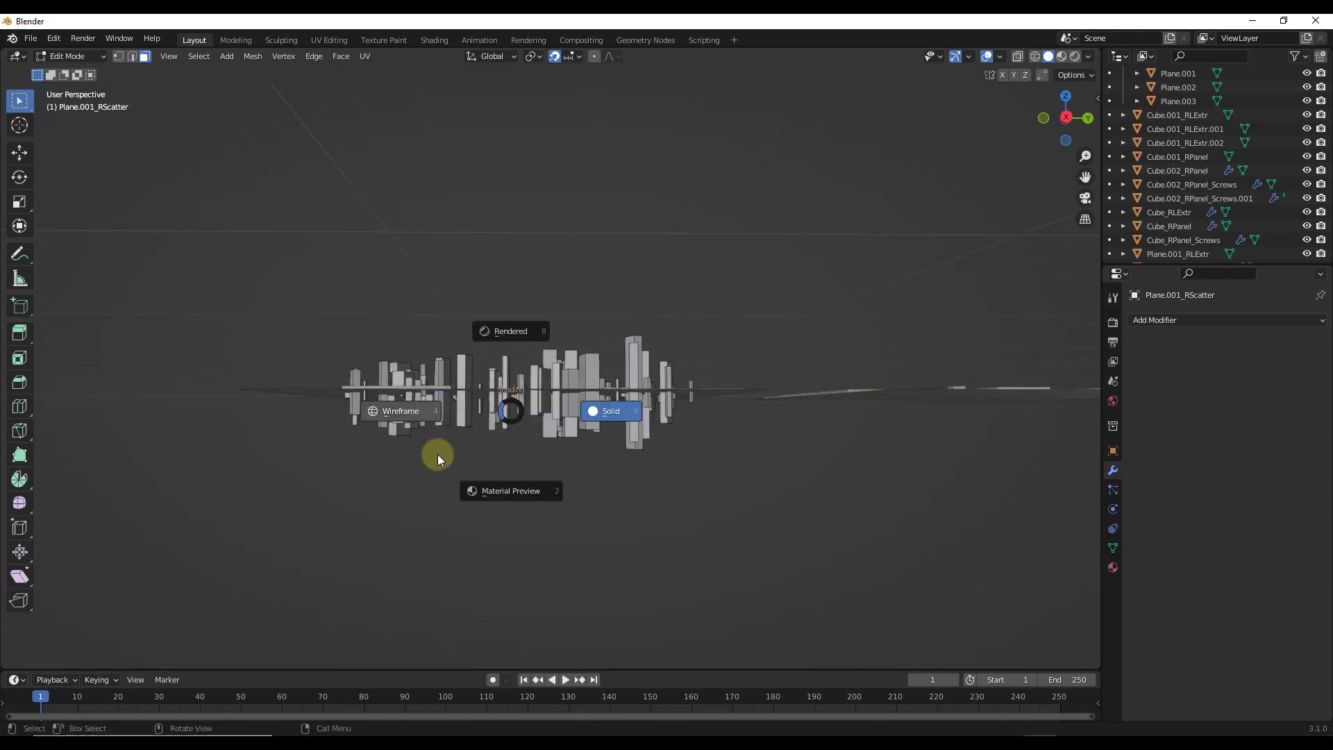
pyautogui.click(391, 411)
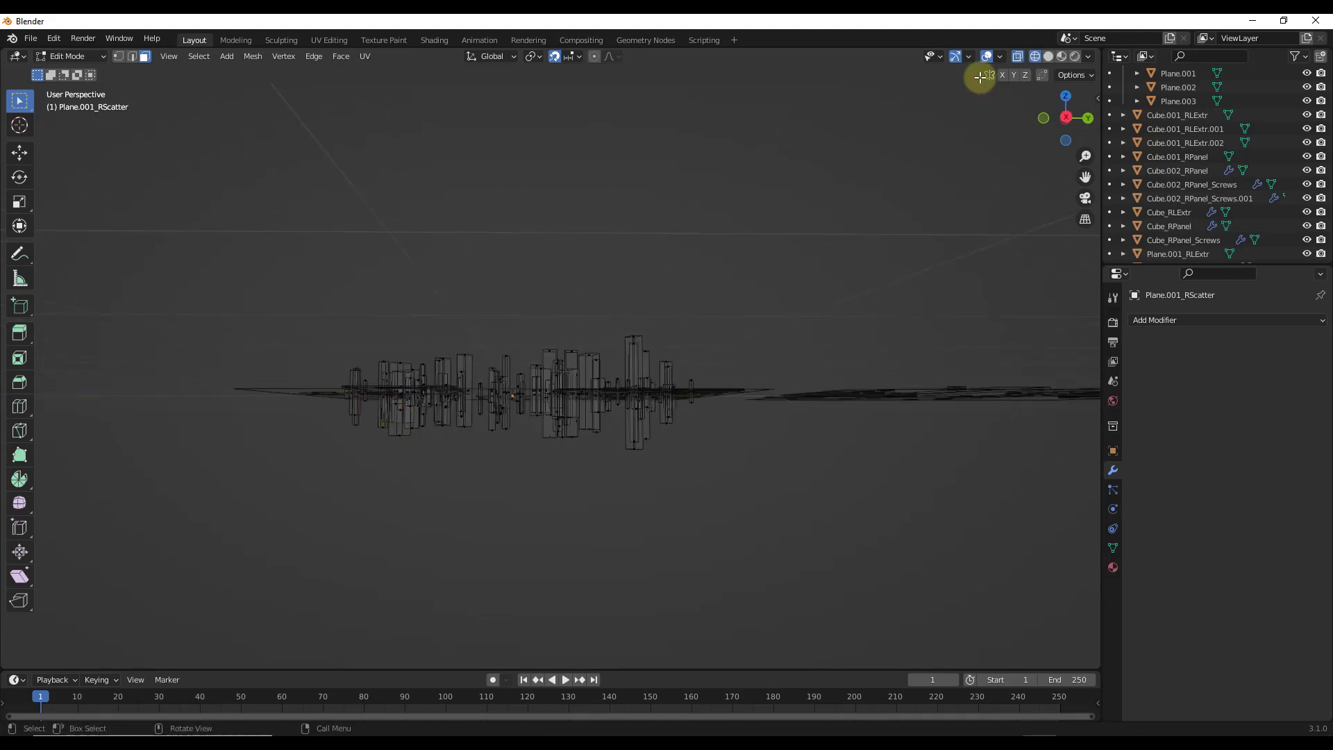
pyautogui.click(1068, 119)
pyautogui.moveTo(261, 402); pyautogui.dragTo(749, 495)
pyautogui.moveTo(592, 467); pyautogui.dragTo(535, 390, button='middle')
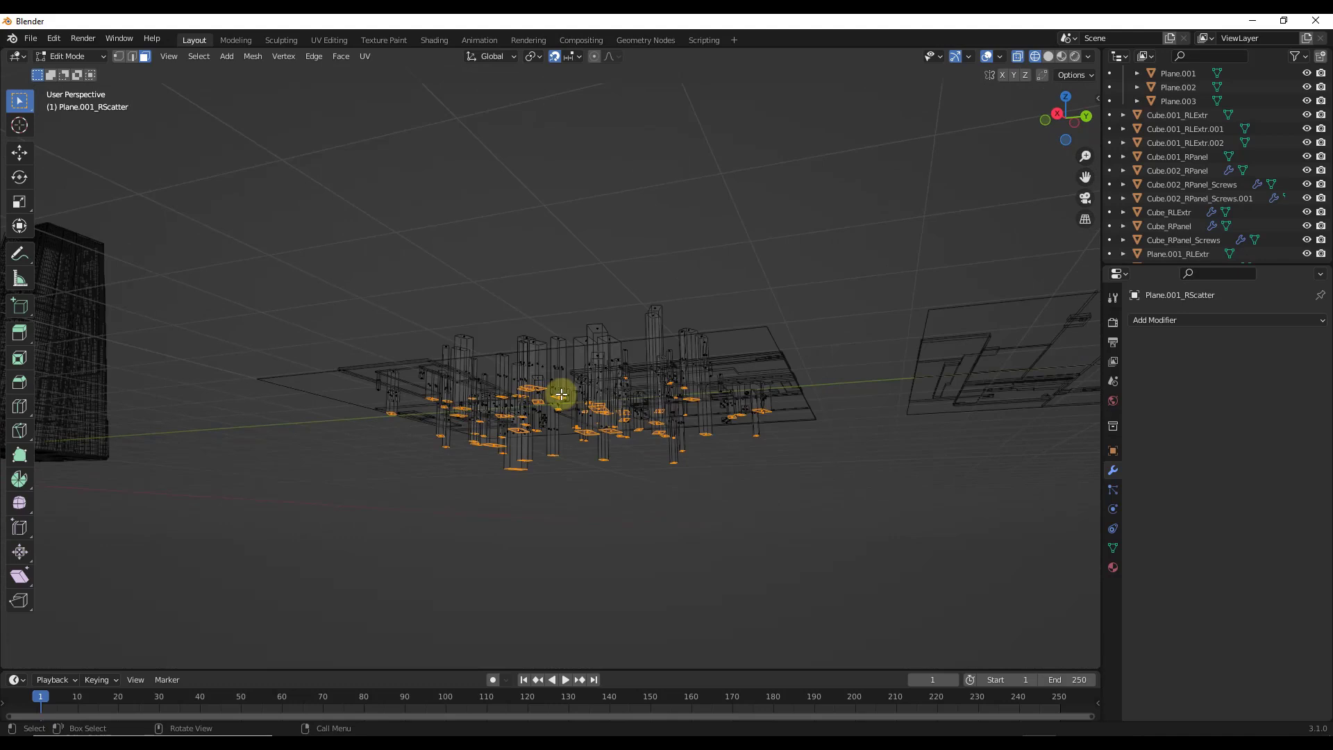
# Step: Switch back to solid shading, return to Object Mode and open the Random Flow tools
pyautogui.press('z')
pyautogui.click(560, 471)
pyautogui.press('z')
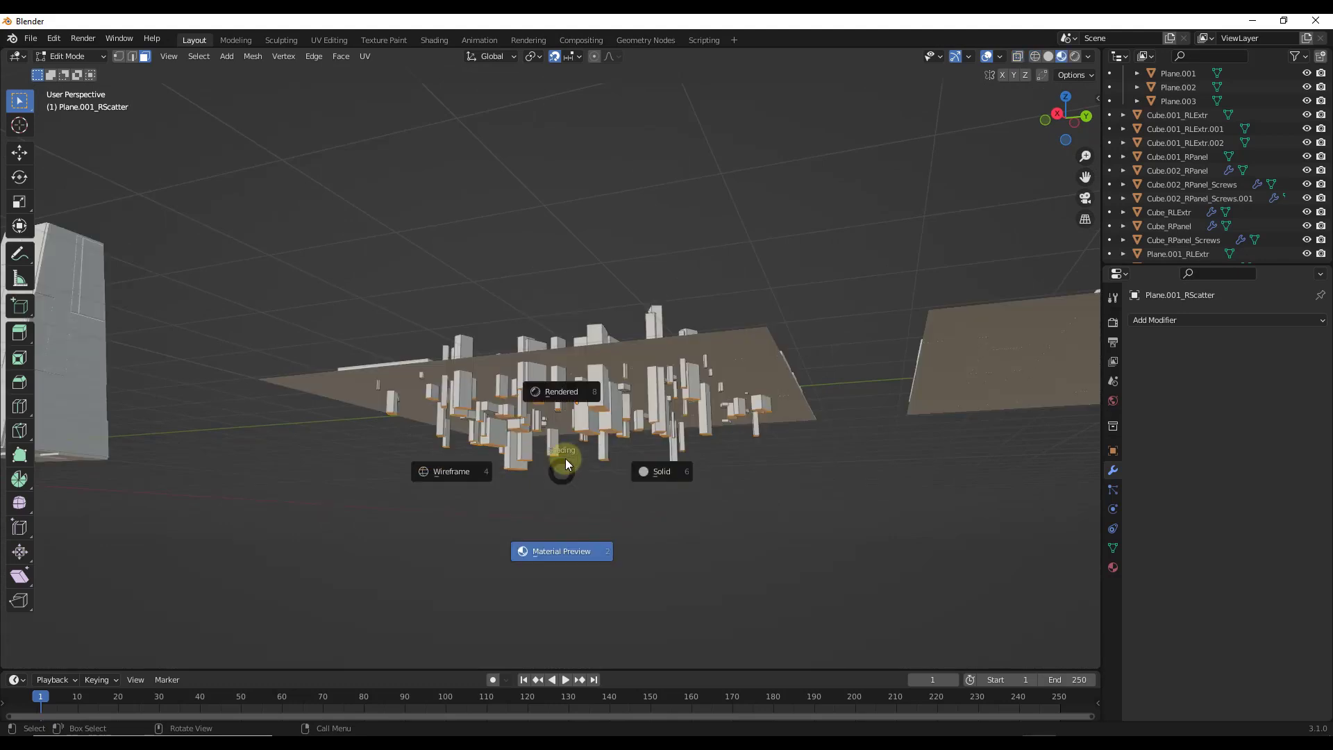
pyautogui.click(662, 472)
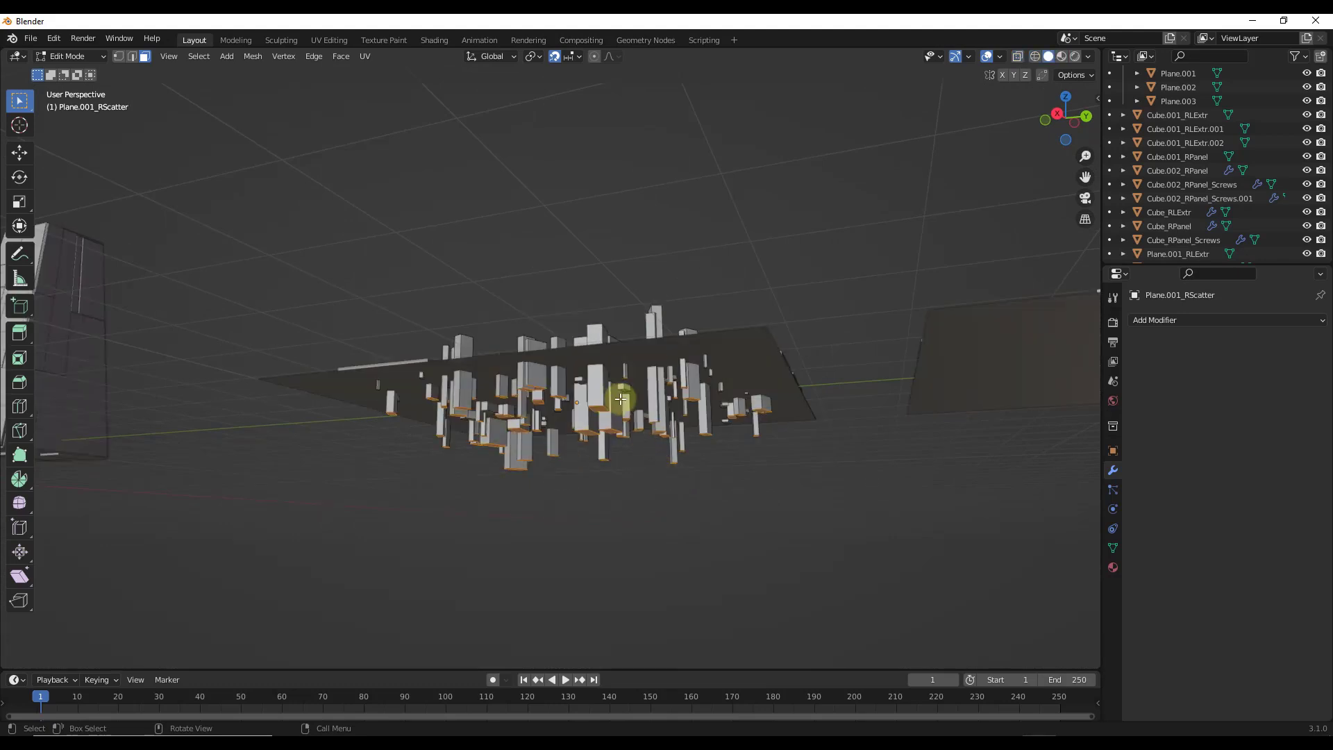
pyautogui.press('Tab')
pyautogui.hotkey('shift', 'q')
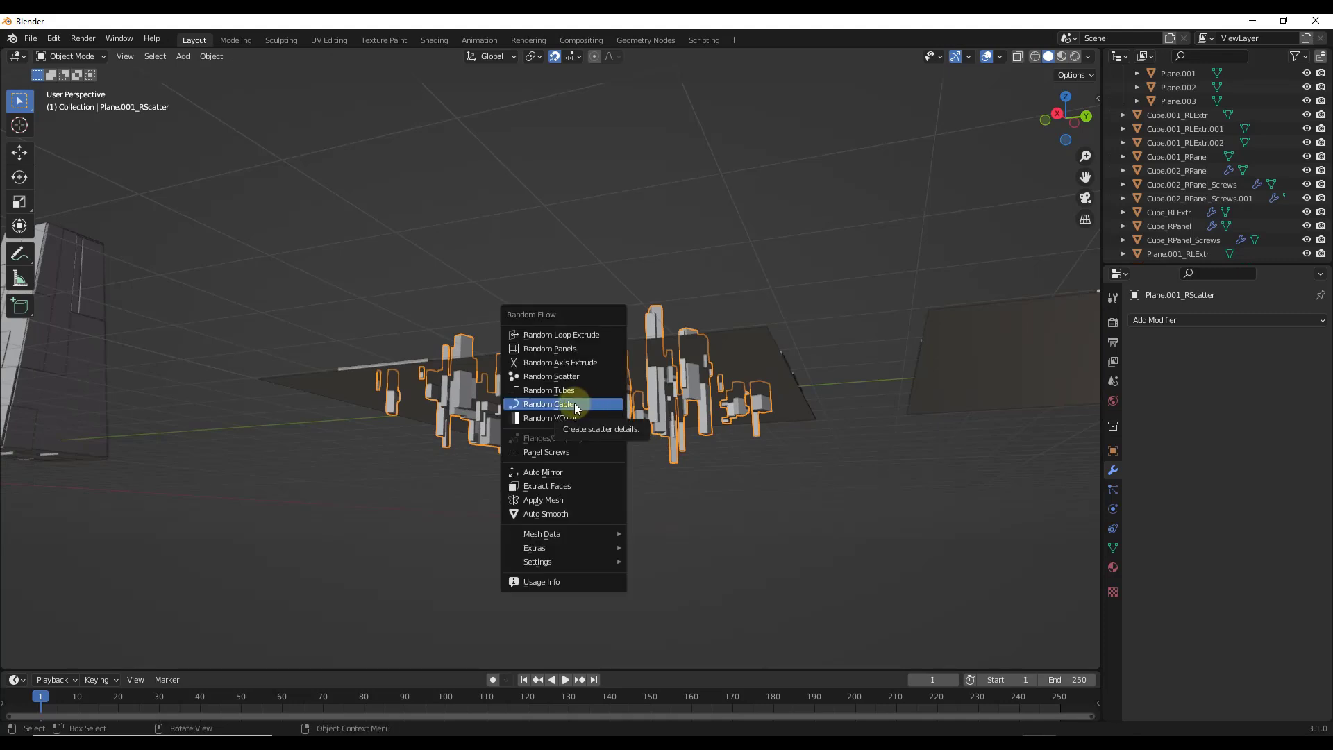
# Step: Add Random Cables beneath the scattered blocks, raising the count to 23 with bevel radius 0.010
pyautogui.click(575, 408)
pyautogui.moveTo(678, 405); pyautogui.dragTo(939, 311)
pyautogui.moveTo(946, 363); pyautogui.dragTo(945, 420)
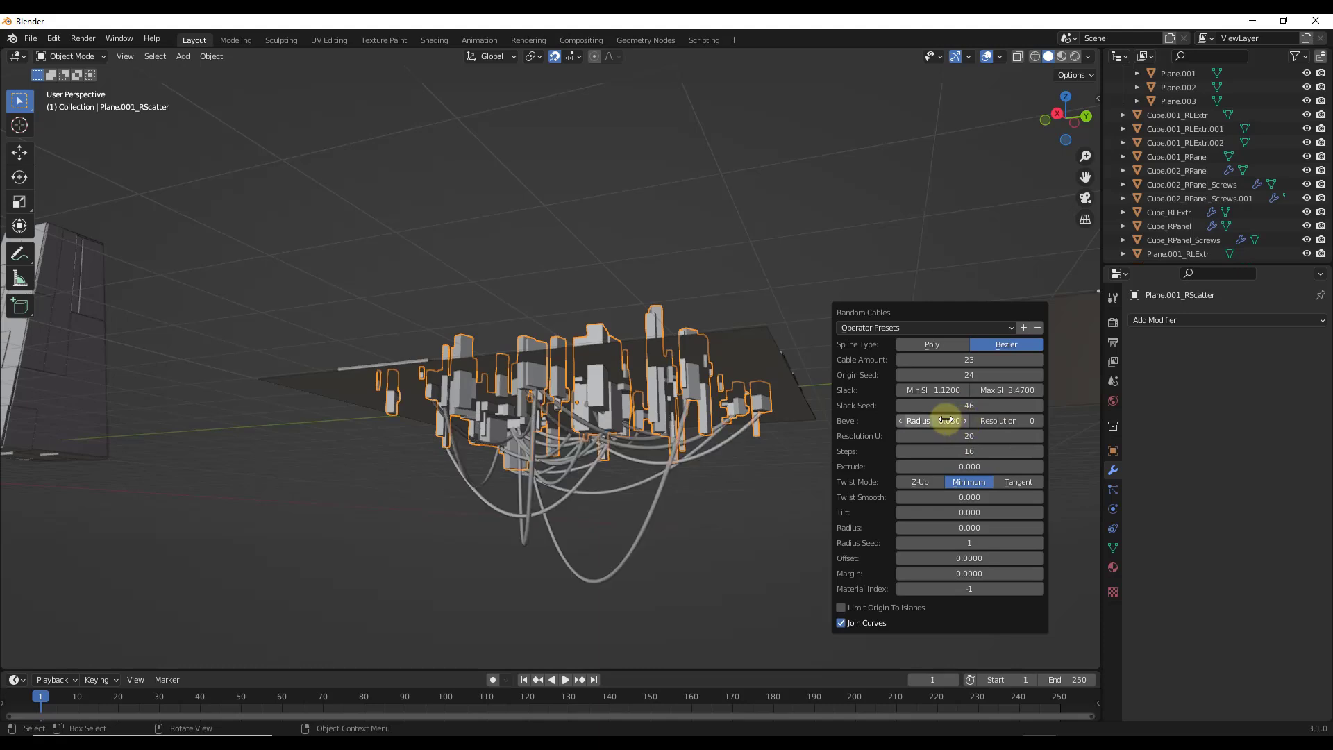
pyautogui.press('Return')
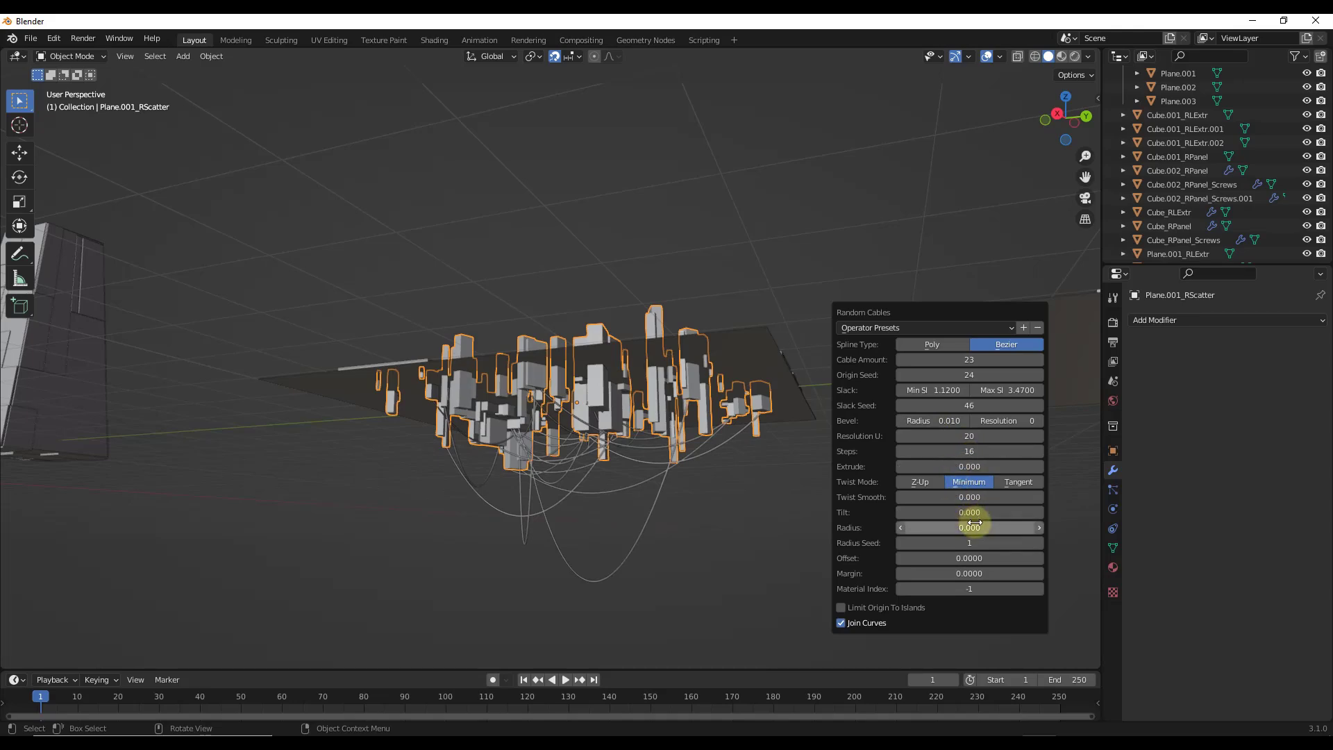
# Step: Orbit and zoom around the scene to inspect the hanging cables
pyautogui.moveTo(543, 443); pyautogui.dragTo(683, 429, button='middle')
pyautogui.scroll(2, 543, 447)
pyautogui.scroll(5, 544, 447)
pyautogui.scroll(-5, 651, 424)
pyautogui.scroll(5, 714, 349)
pyautogui.scroll(-2, 735, 290)
pyautogui.scroll(3, 724, 300)
pyautogui.scroll(-7, 726, 309)
pyautogui.moveTo(728, 311)
pyautogui.mouseDown(button='middle')
pyautogui.moveTo(730, 326)
pyautogui.moveTo(719, 324)
pyautogui.mouseUp(button='middle')
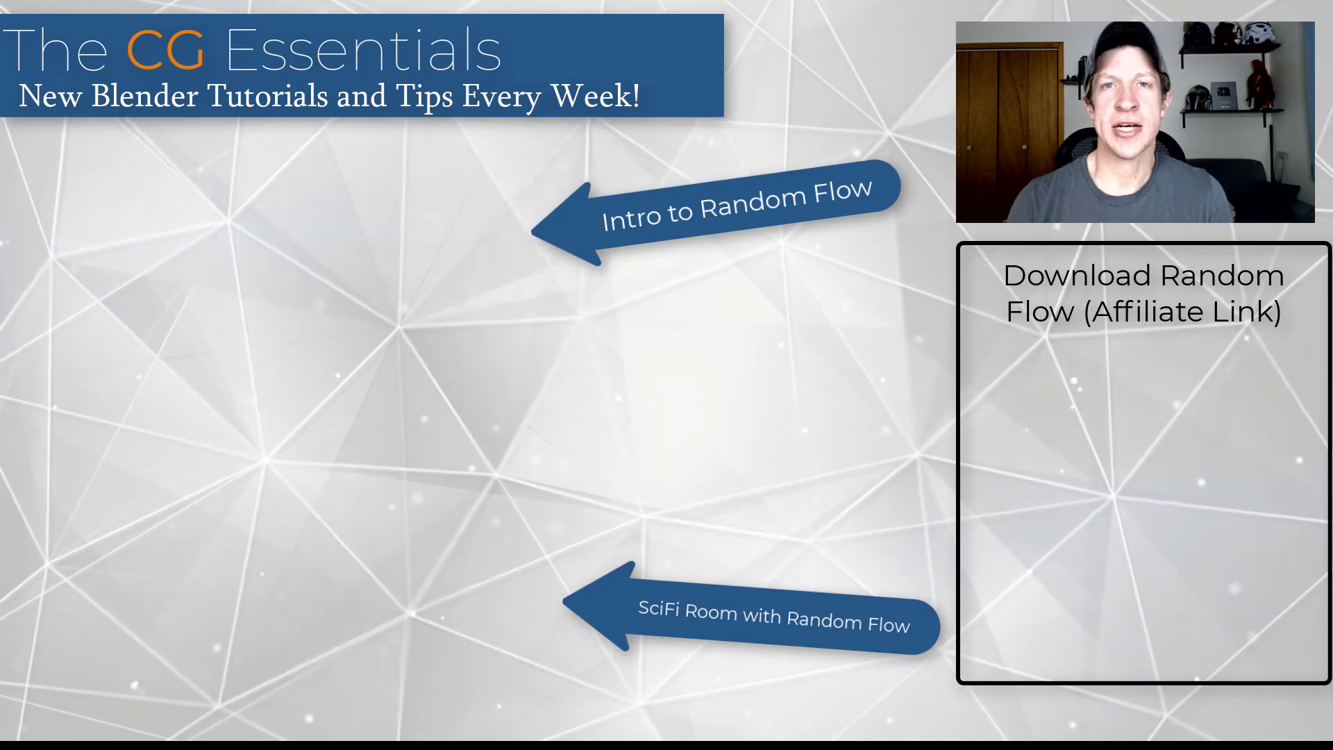